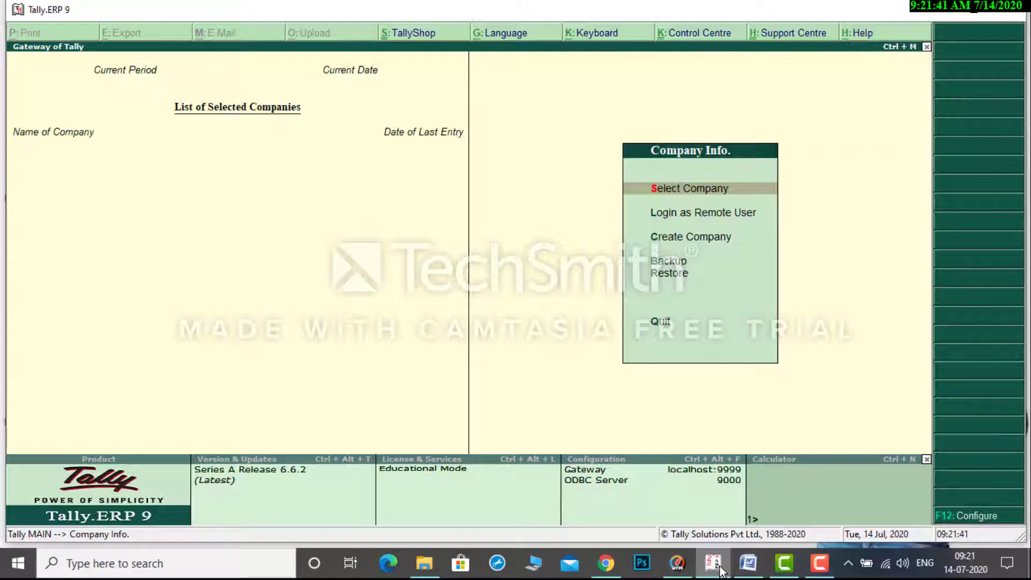
Switch to the Word document and review the Meena Traders heading and the Capital transaction with its amount in Problem-1.
click(748, 569)
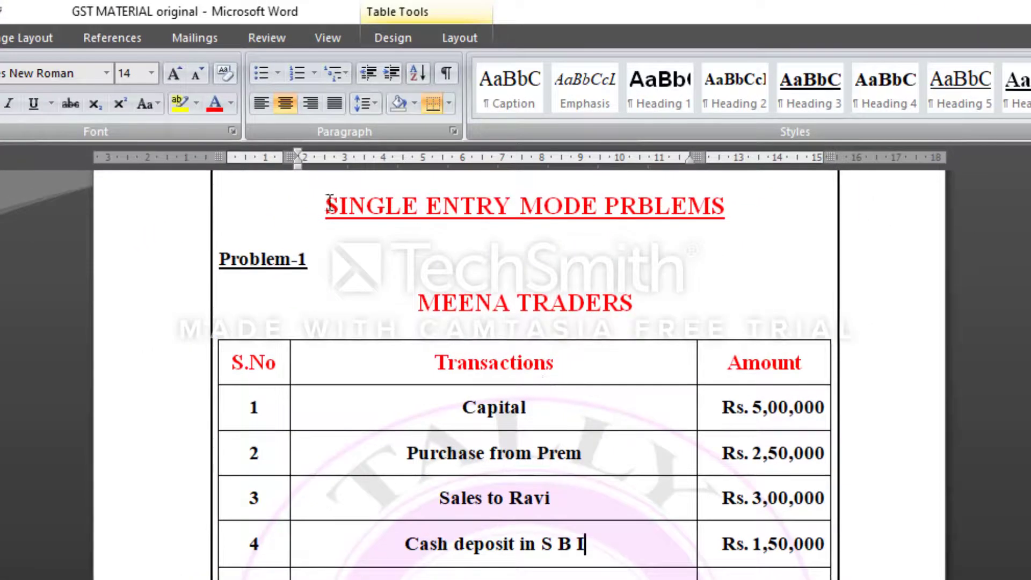
drag(327, 205, 690, 207)
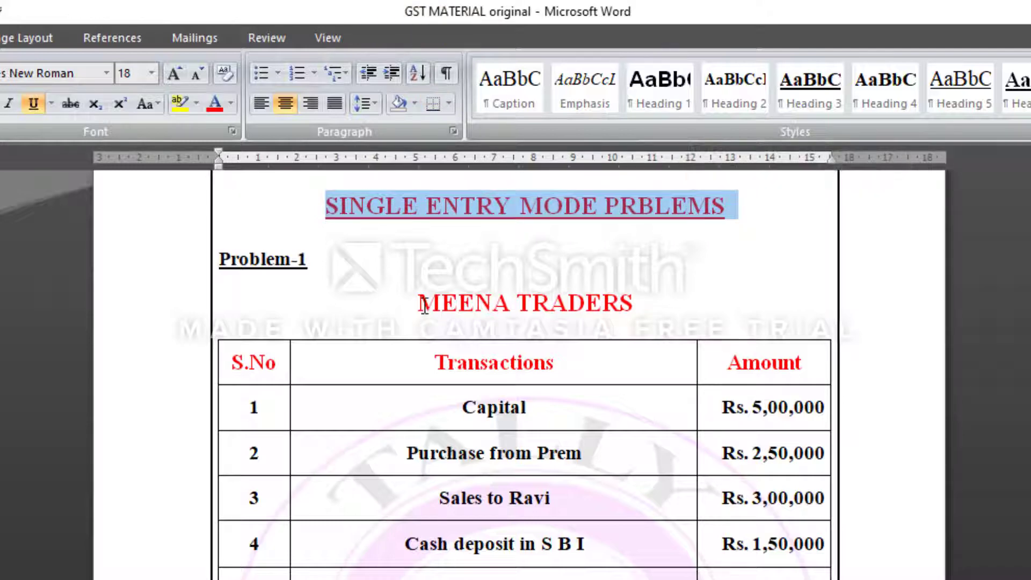
drag(419, 304, 606, 304)
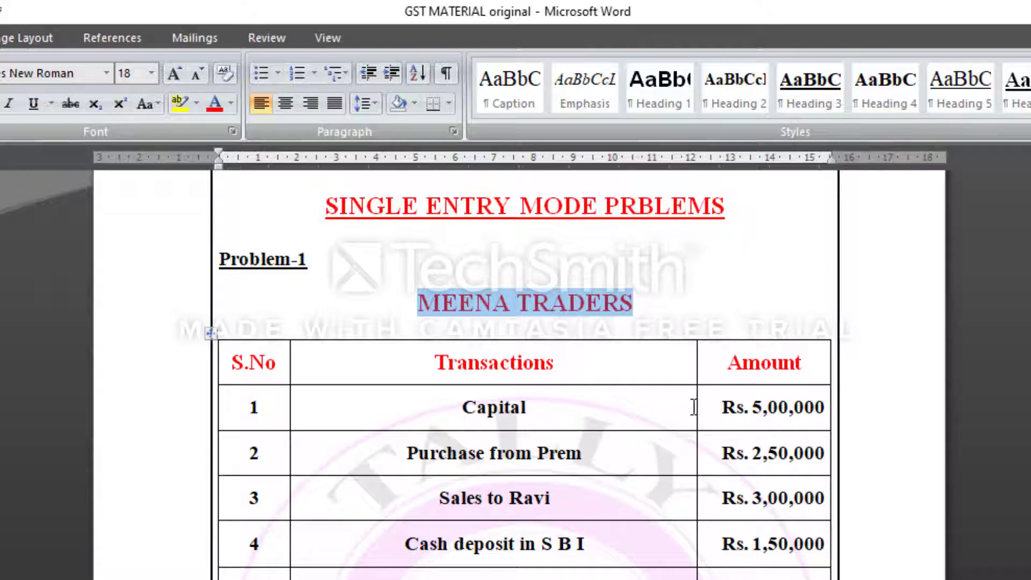
drag(463, 408, 544, 407)
drag(753, 407, 802, 411)
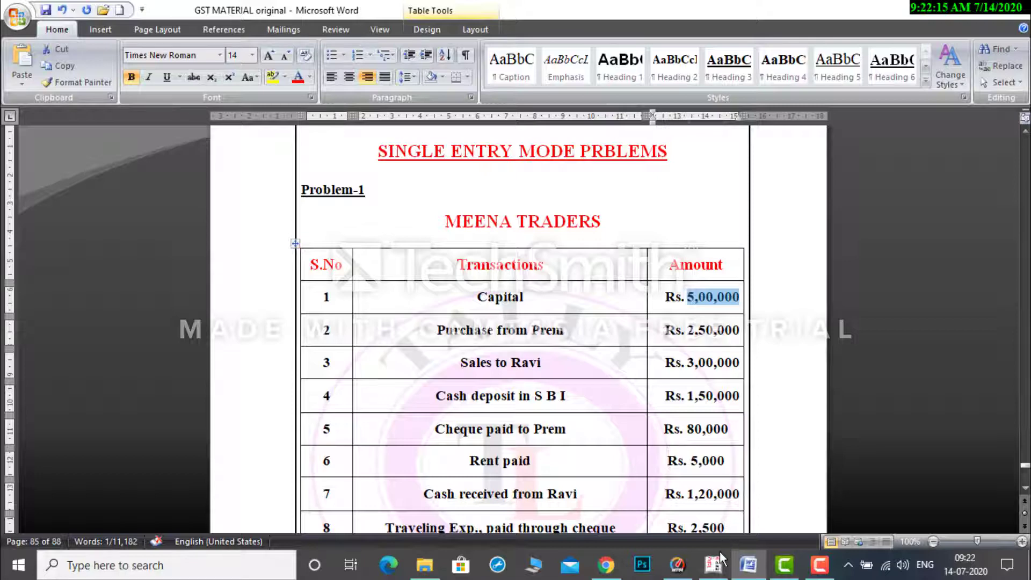
Switch to Tally.ERP 9 and start creating a company with the name and mailing name Meena Traders.
mouse_move(716, 571)
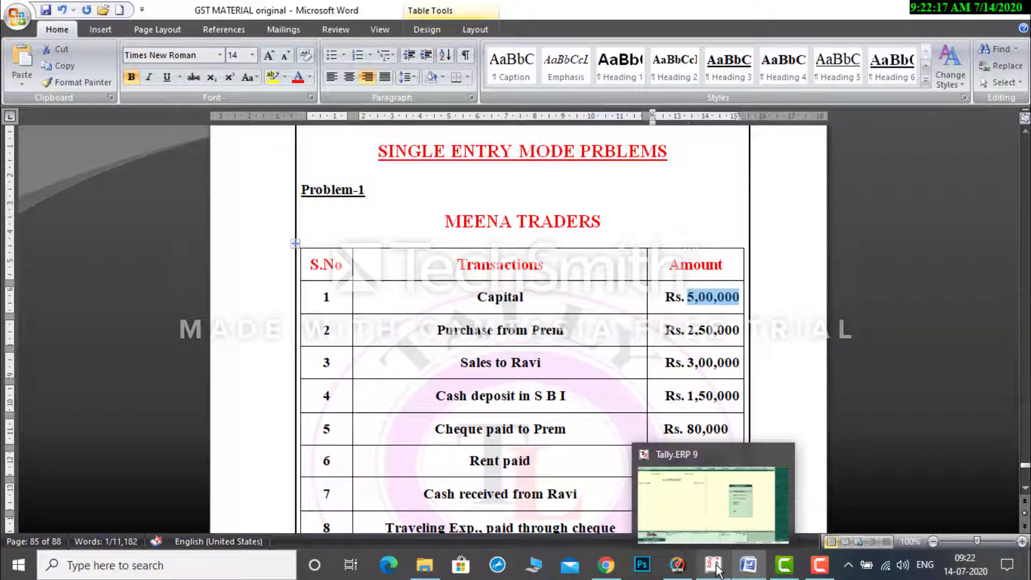
click(716, 569)
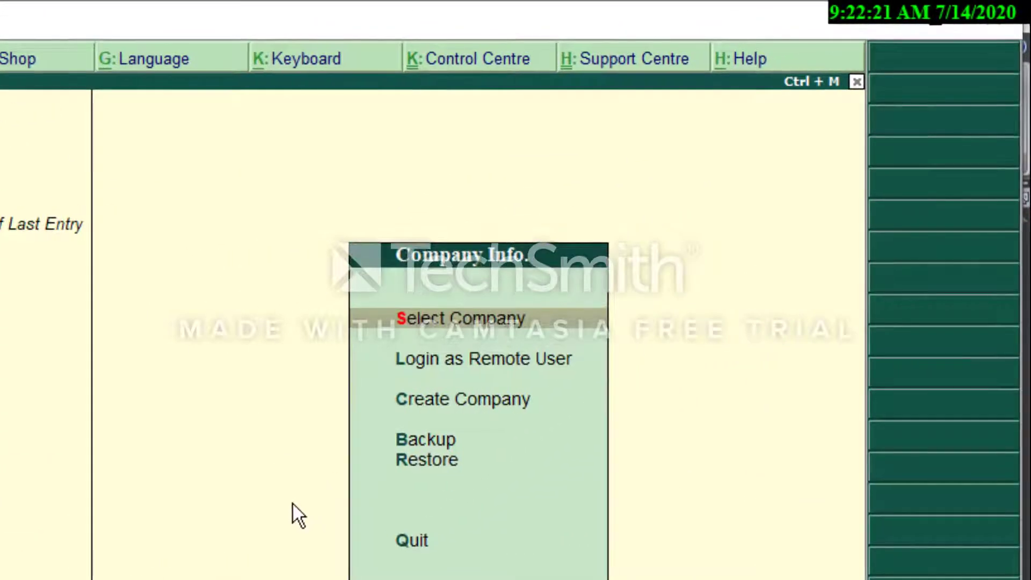
key(Down)
key(Down)
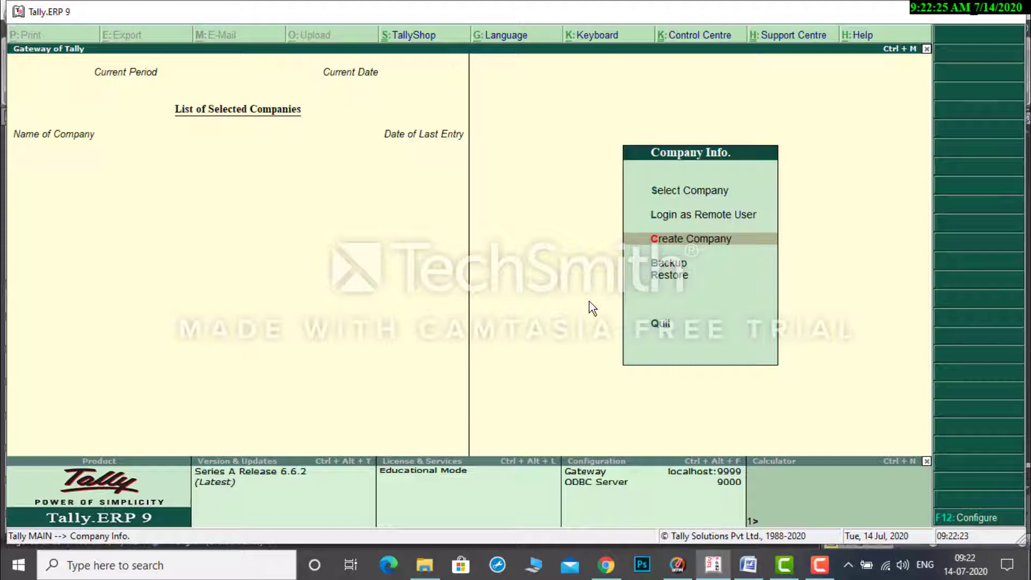
key(Return)
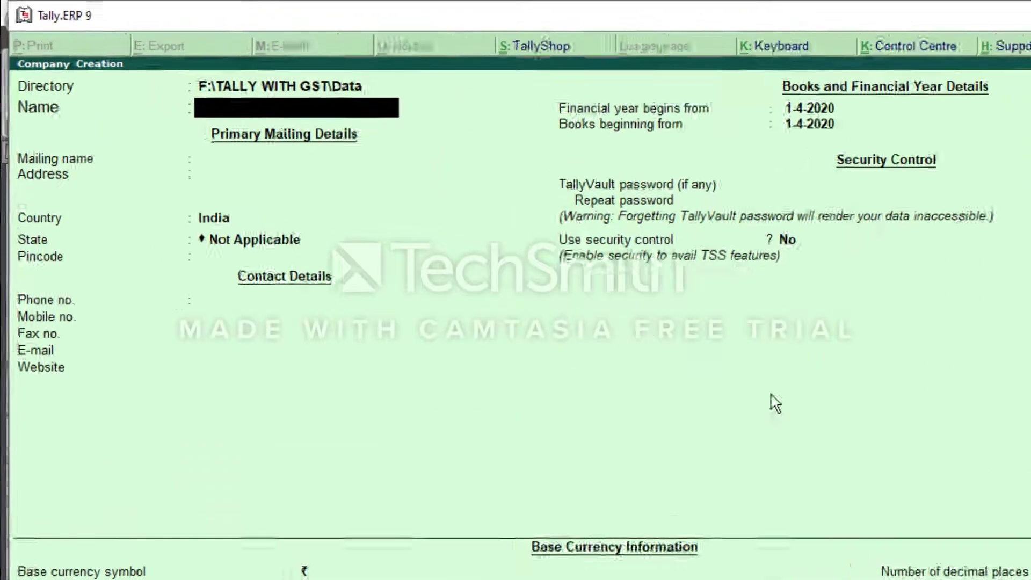
text(Mee)
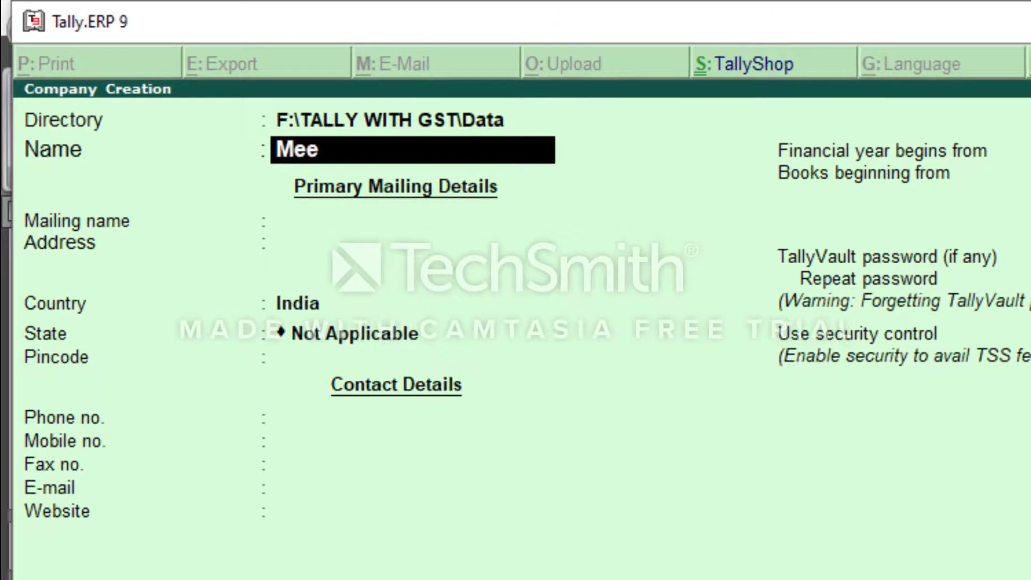
text(na Trad)
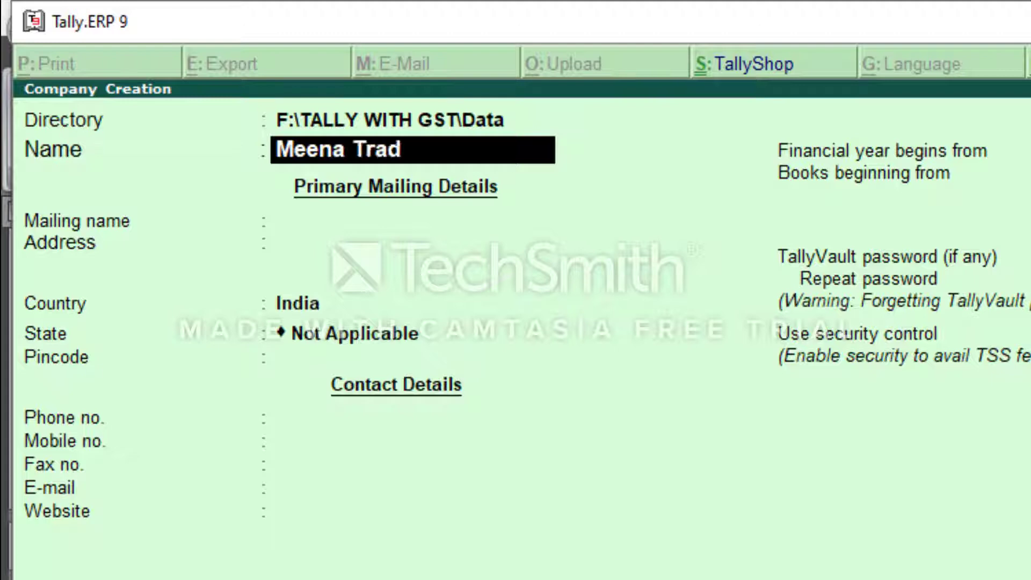
text(ers)
key(Return)
key(Return)
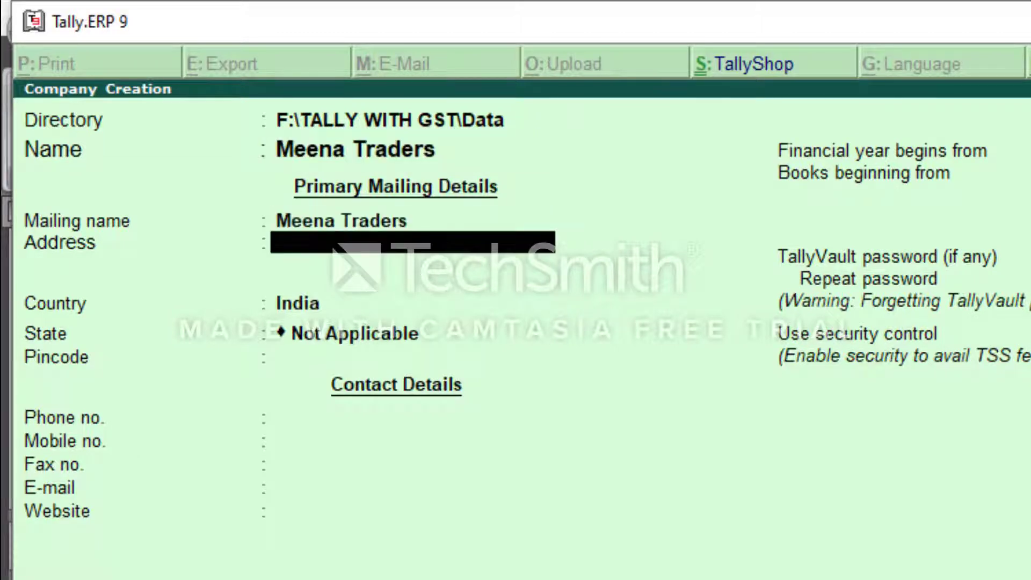
Leave the company's address blank, keep India as the country and set the state to Andhra Pradesh.
key(Return)
key(Return)
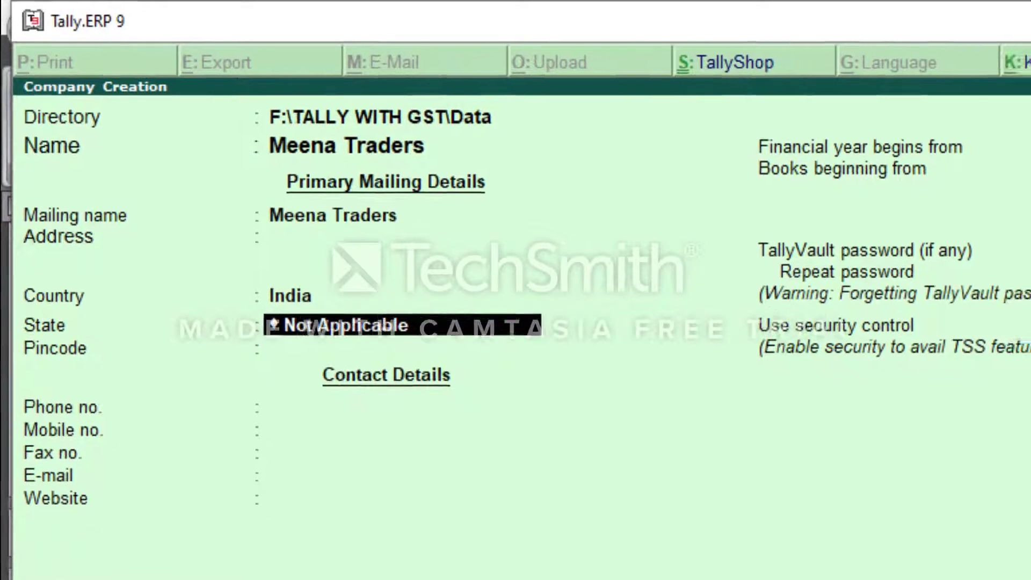
key(Down)
key(Down)
key(Return)
Keep the default contact, financial year, security and currency settings and save the new company.
key(Return)
key(Return)
key(Return)
key(Return)
key(Return)
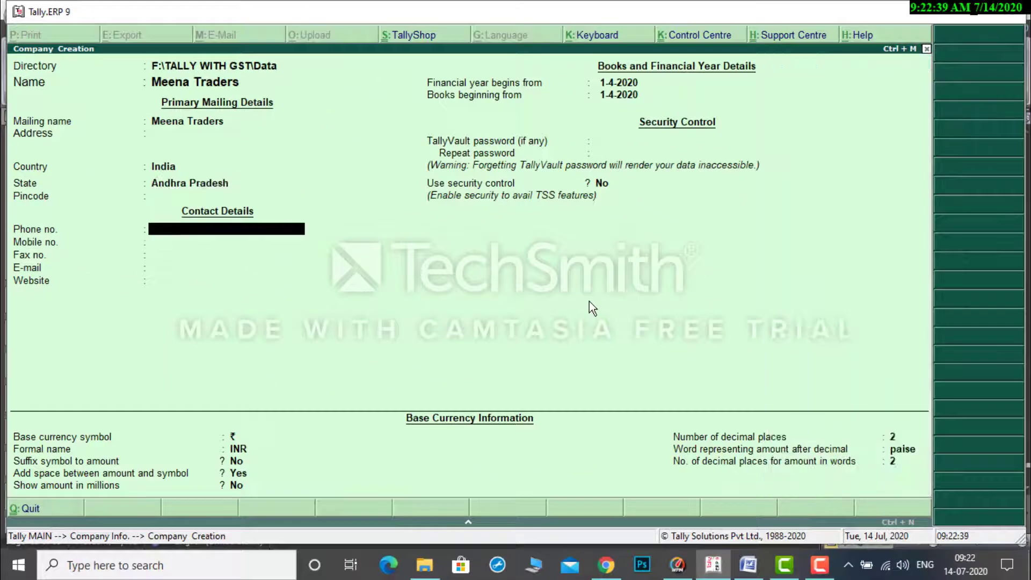
key(Return)
key(Return)
key(Return)
key(Return)
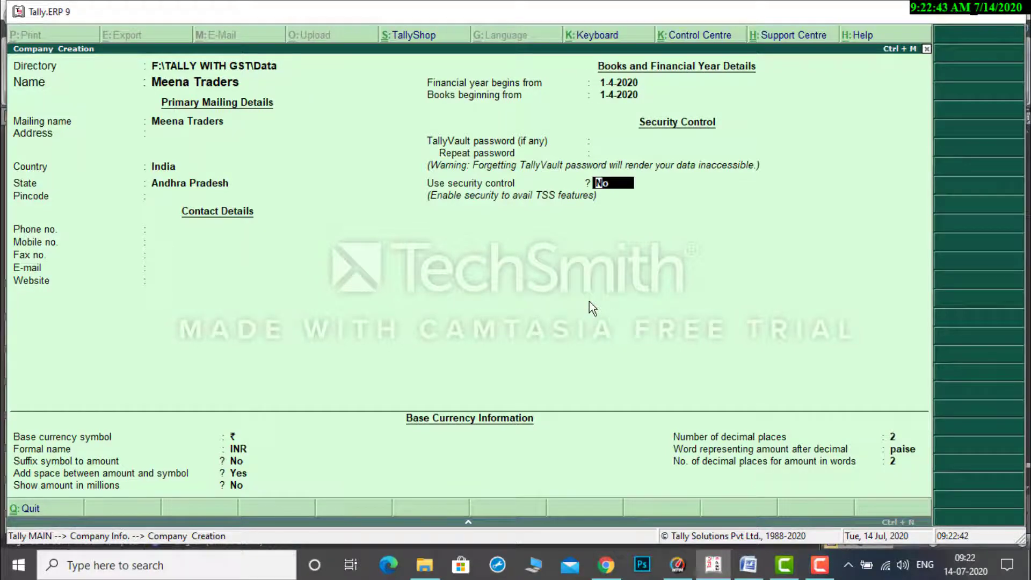
key(Return)
key(Return)
key(Return)
key(Return)
key(Return)
key(Return)
key(Return)
key(Return)
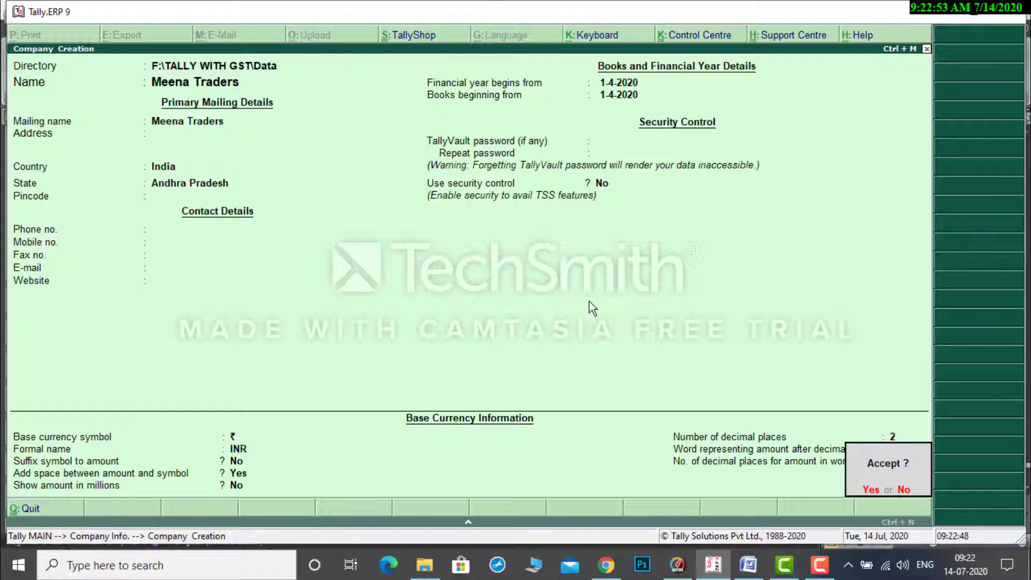
key(y)
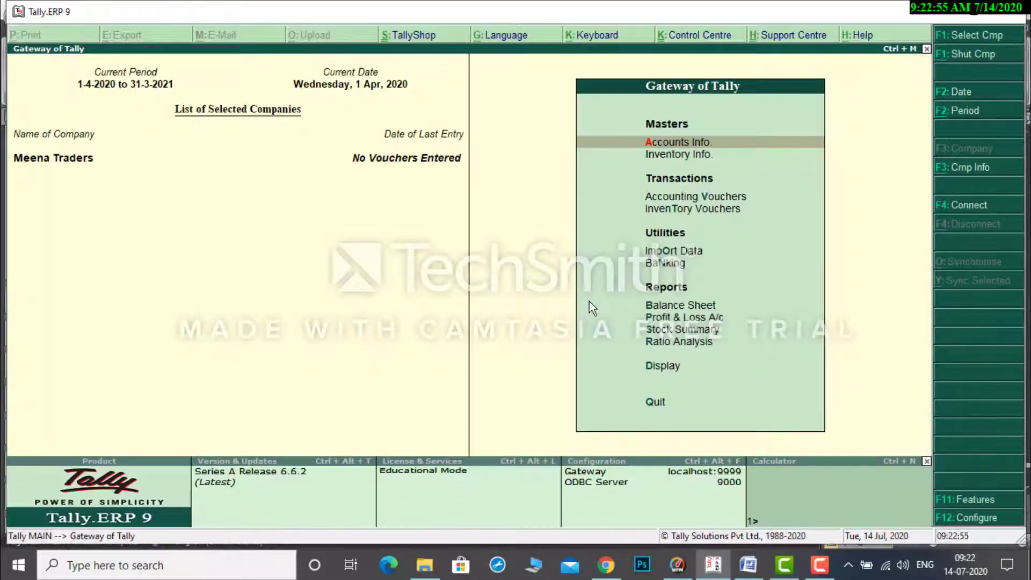
key(Down)
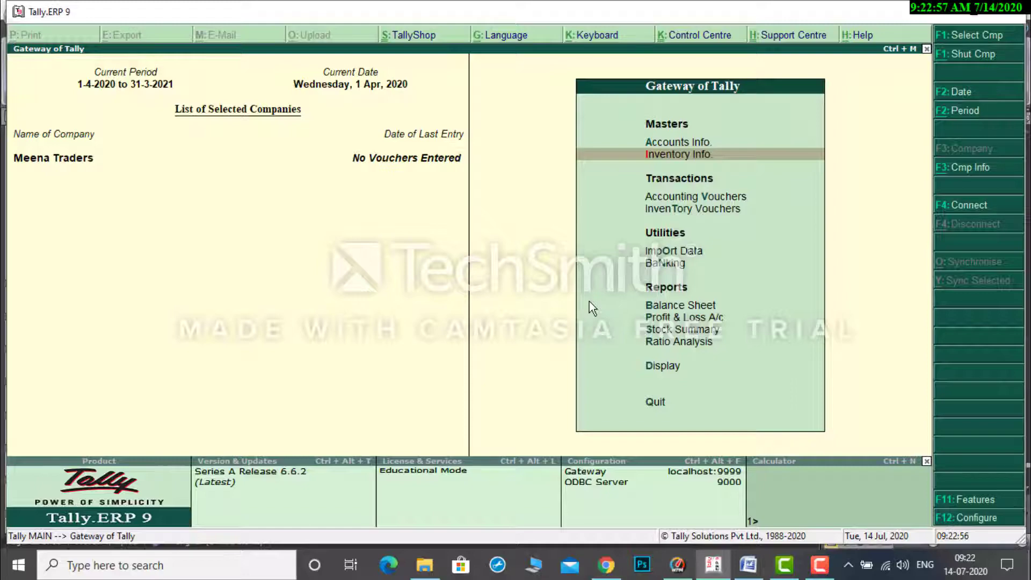
key(Down)
key(Down)
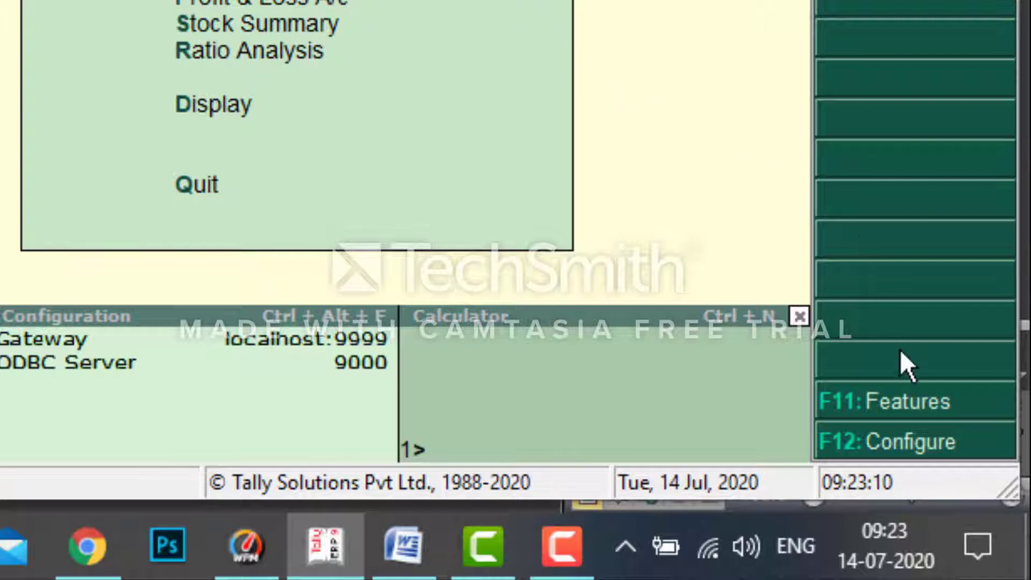
In the company's accounting features, set Maintain accounts only to Yes and Maintain bill-wise details to No.
key(F11)
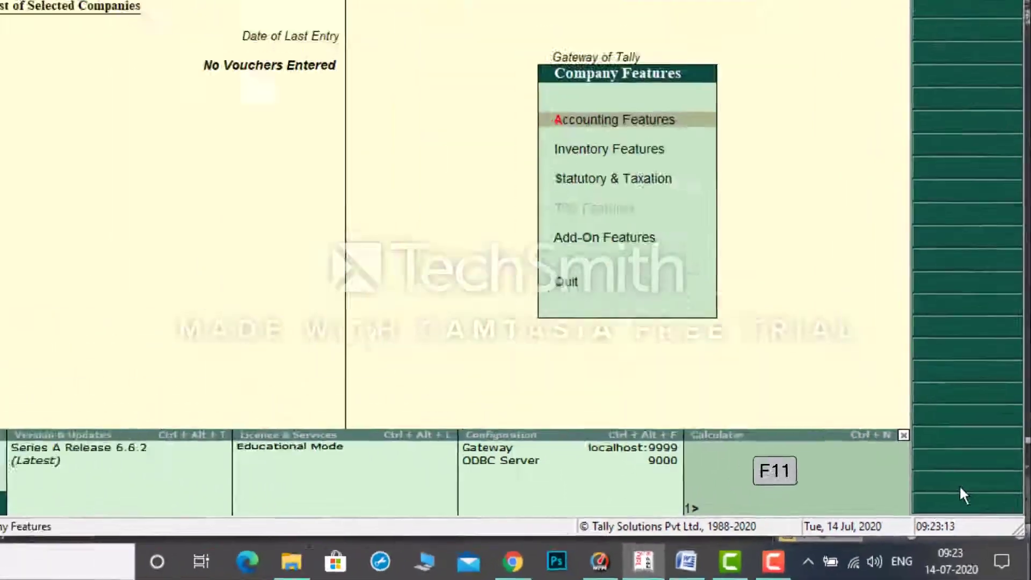
key(Return)
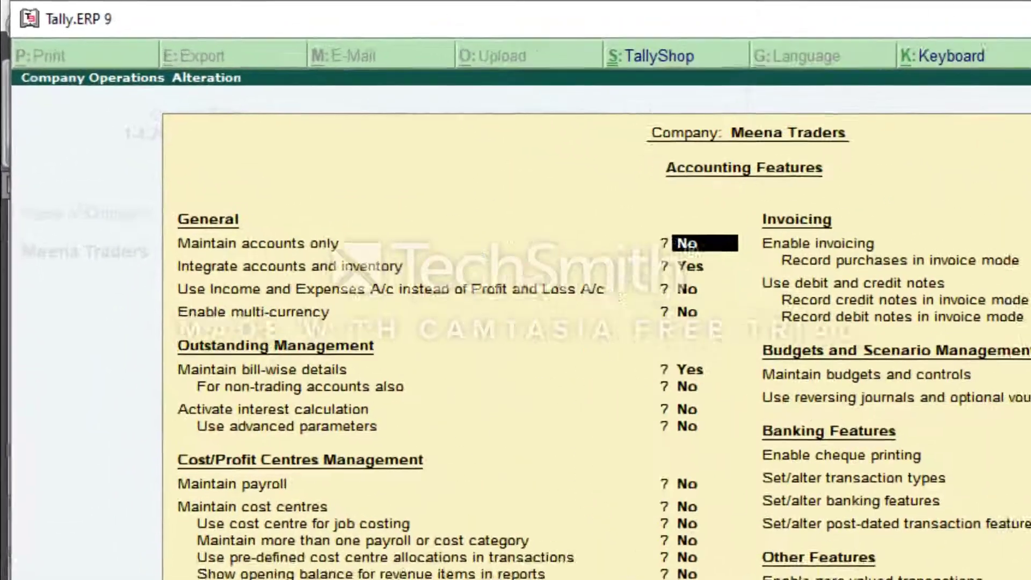
text(y)
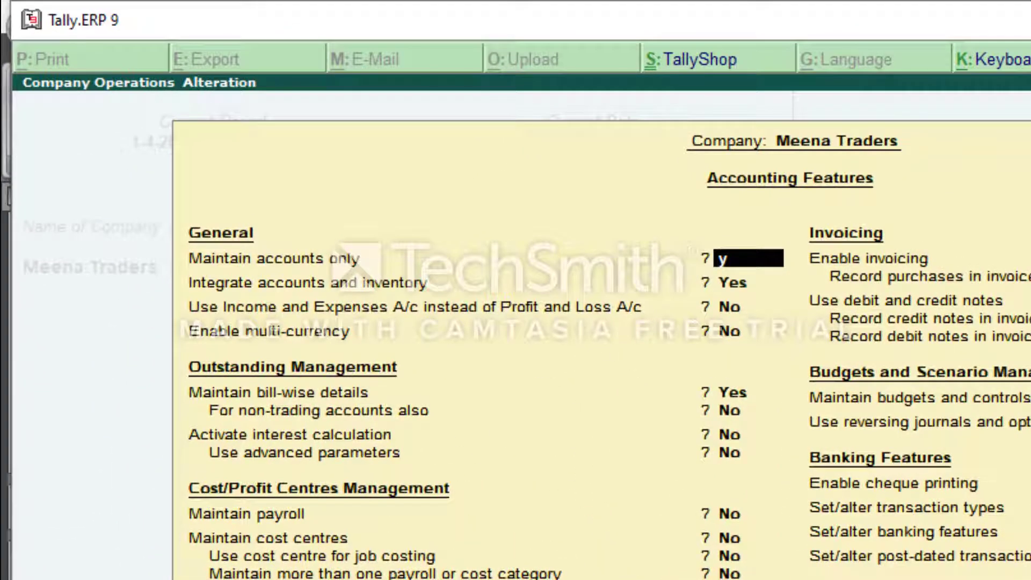
key(Return)
key(Return)
key(Return)
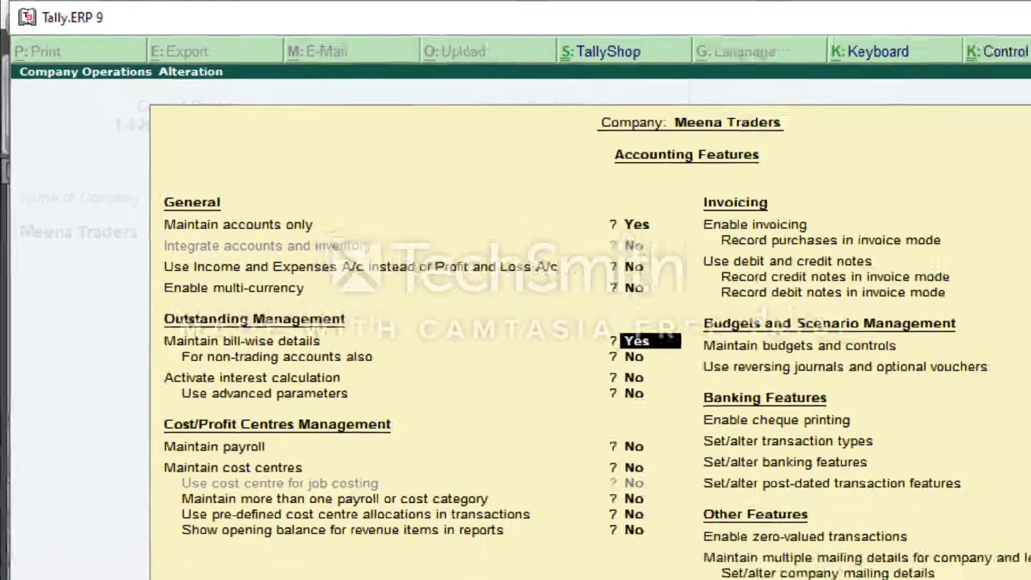
text(n)
Set Enable invoicing to No in the accounting features, keeping payroll and cost centres off.
key(Return)
key(Return)
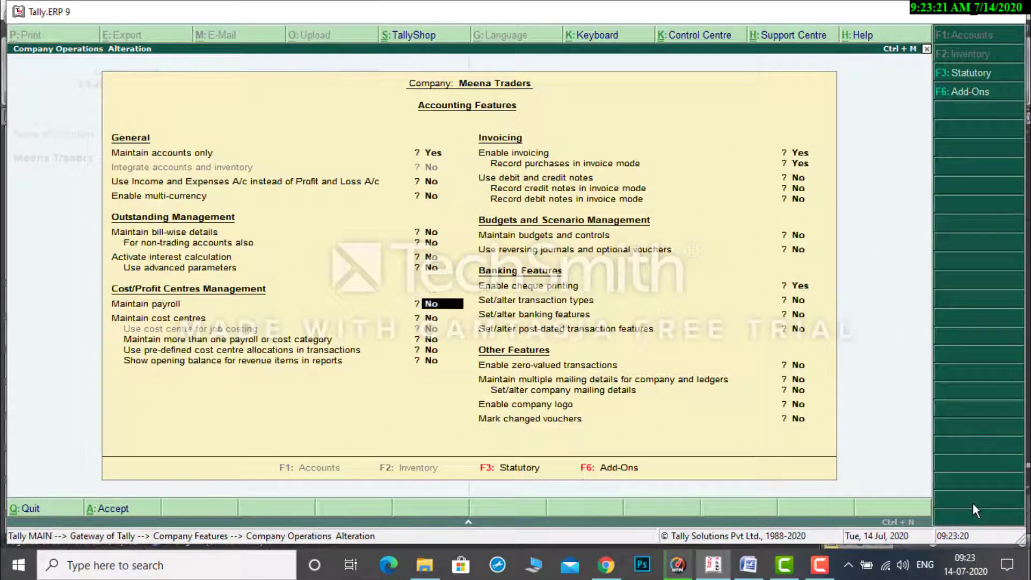
key(Return)
key(Return)
text(n)
Set Enable cheque printing to No, save the accounting features and return to the Gateway of Tally.
key(Return)
key(Return)
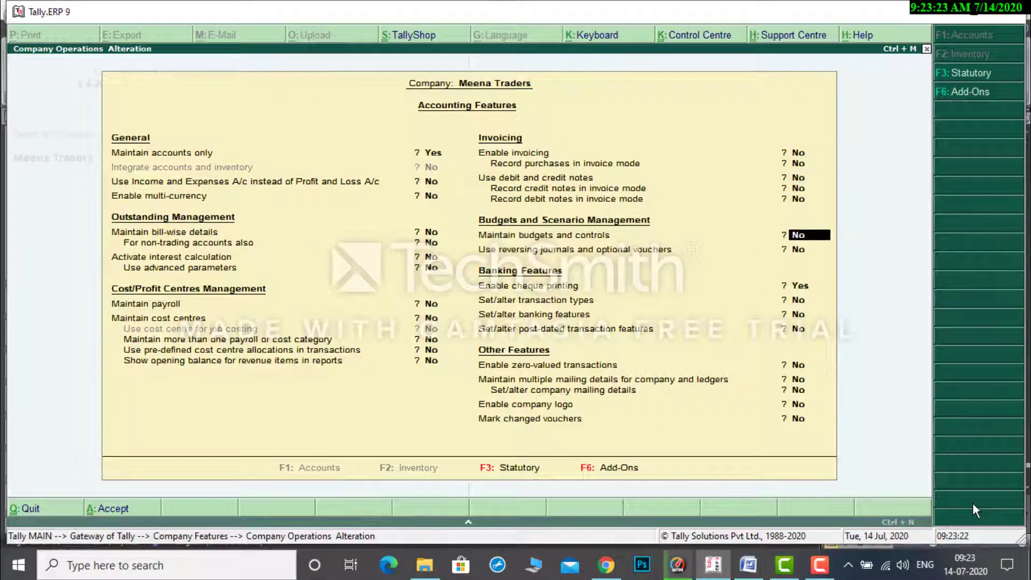
key(Return)
key(Return)
text(n)
key(Return)
key(Return)
key(Return)
key(Return)
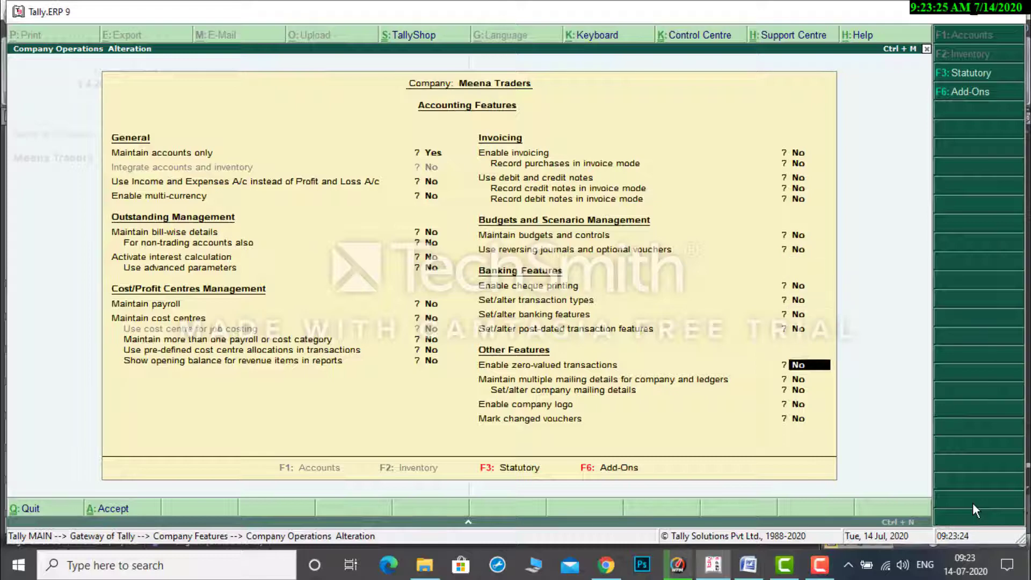
key(Return)
key(Return)
key(Return)
key(Return)
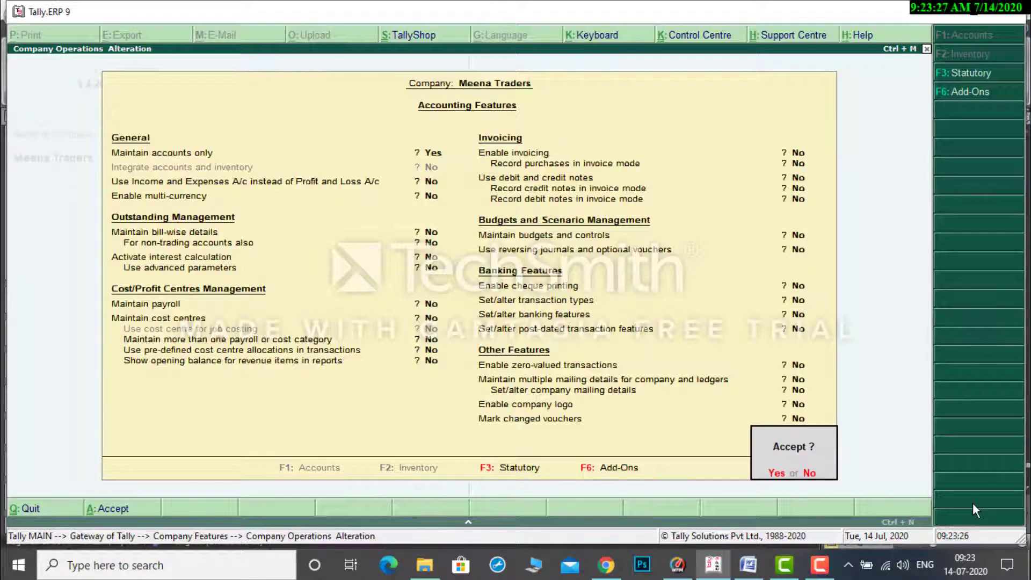
key(Return)
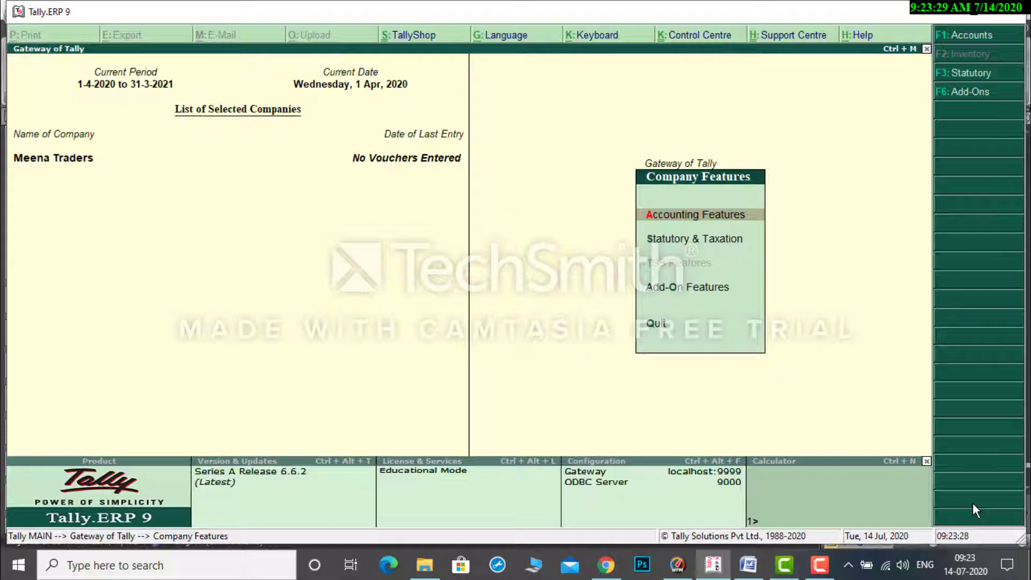
key(Escape)
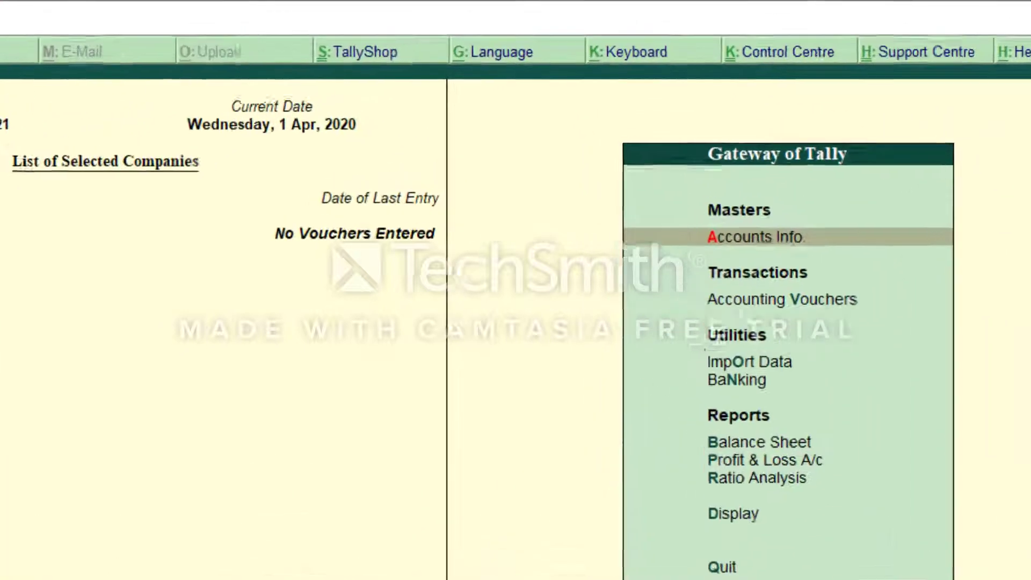
Open the ledger options in the company's accounts information.
key(Return)
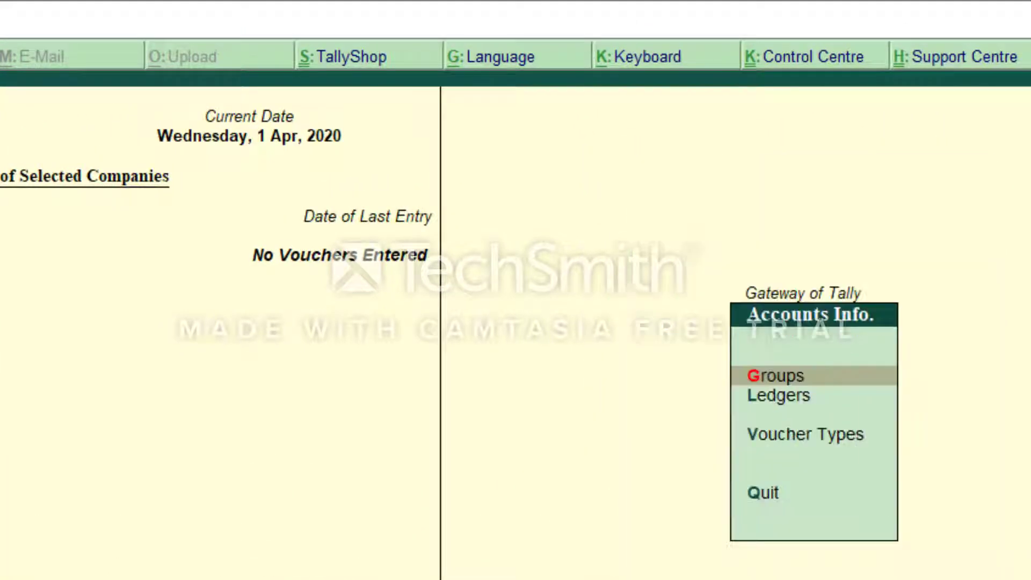
key(Down)
key(Return)
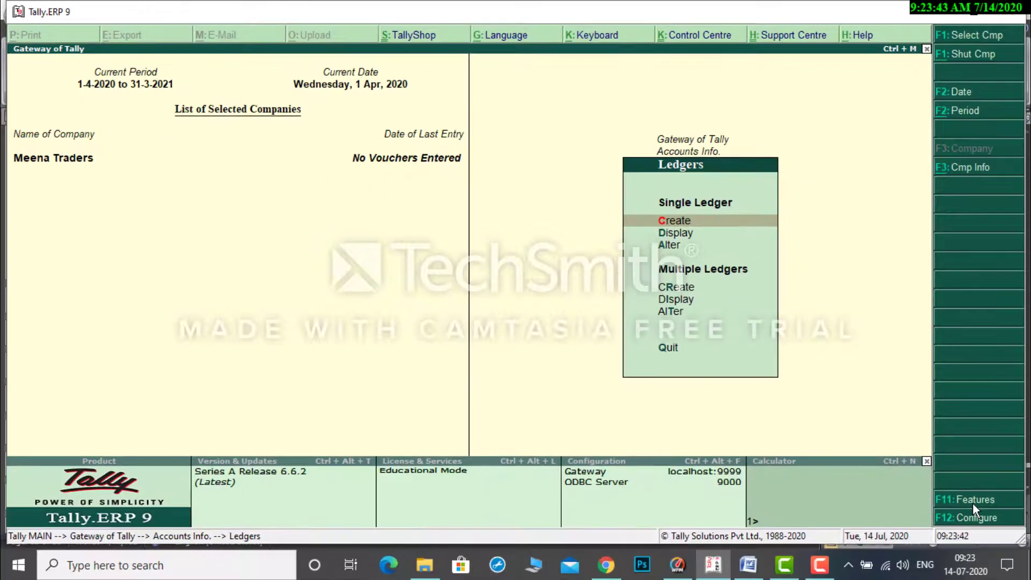
key(Return)
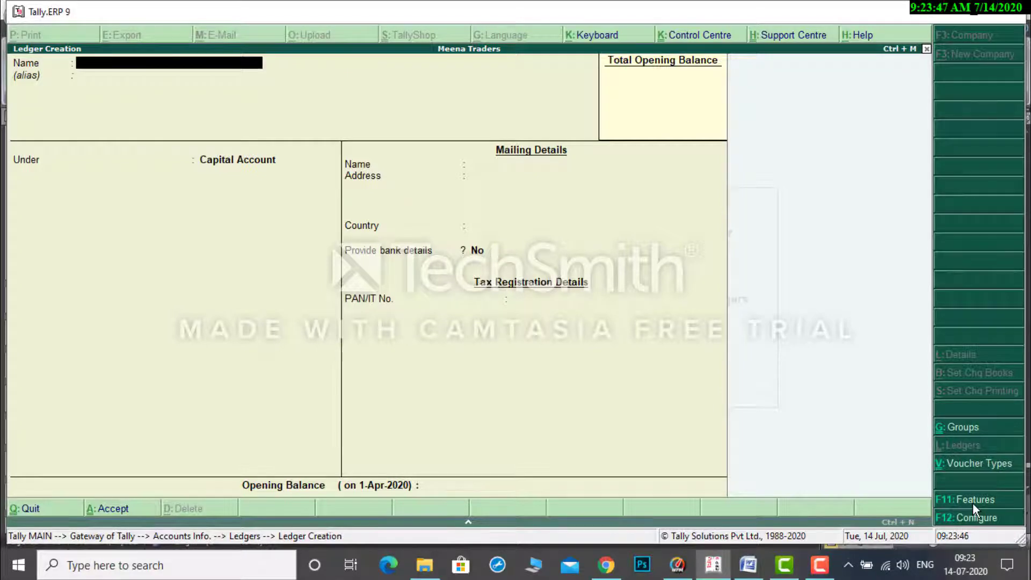
key(Escape)
key(Return)
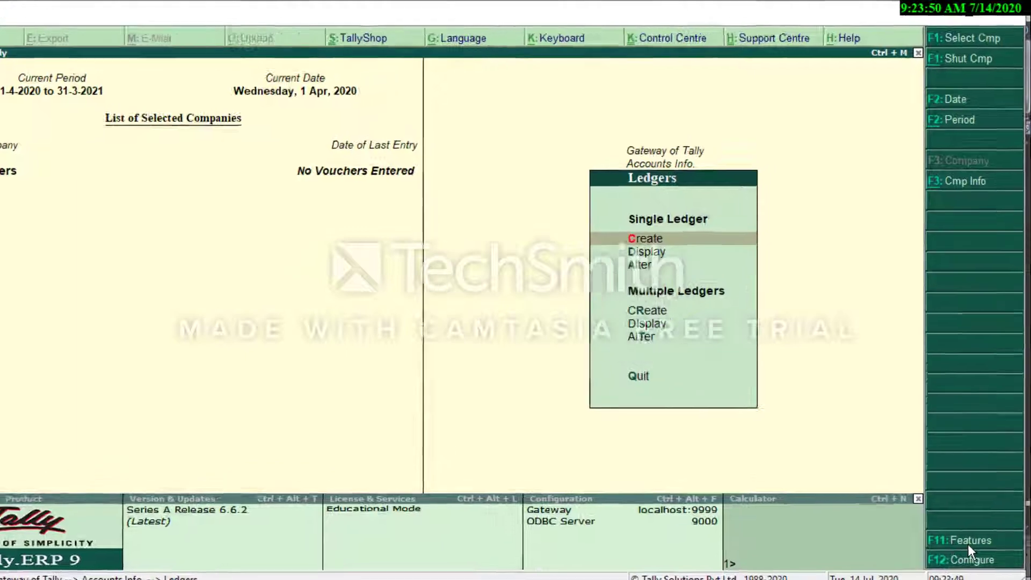
key(Escape)
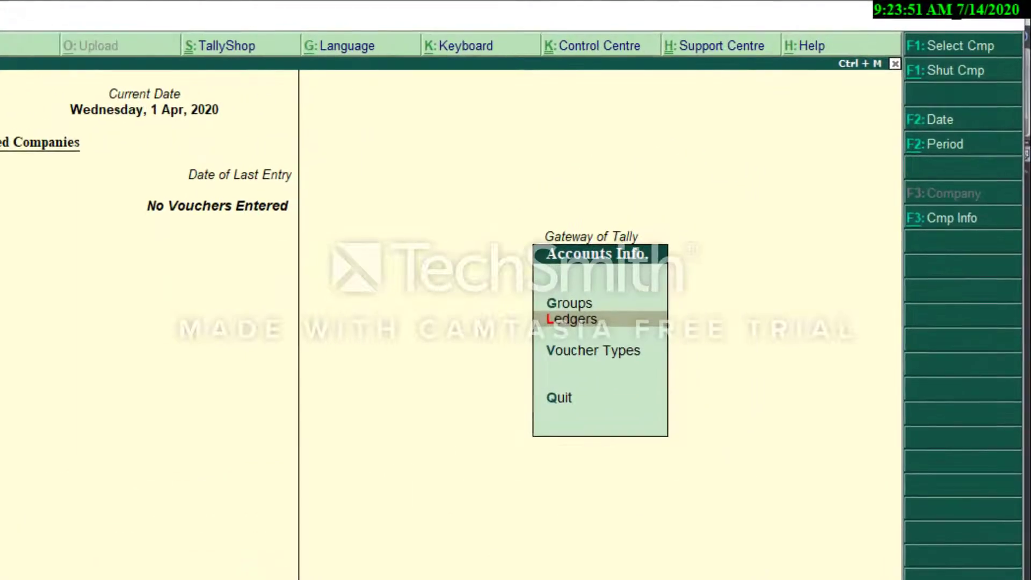
key(Return)
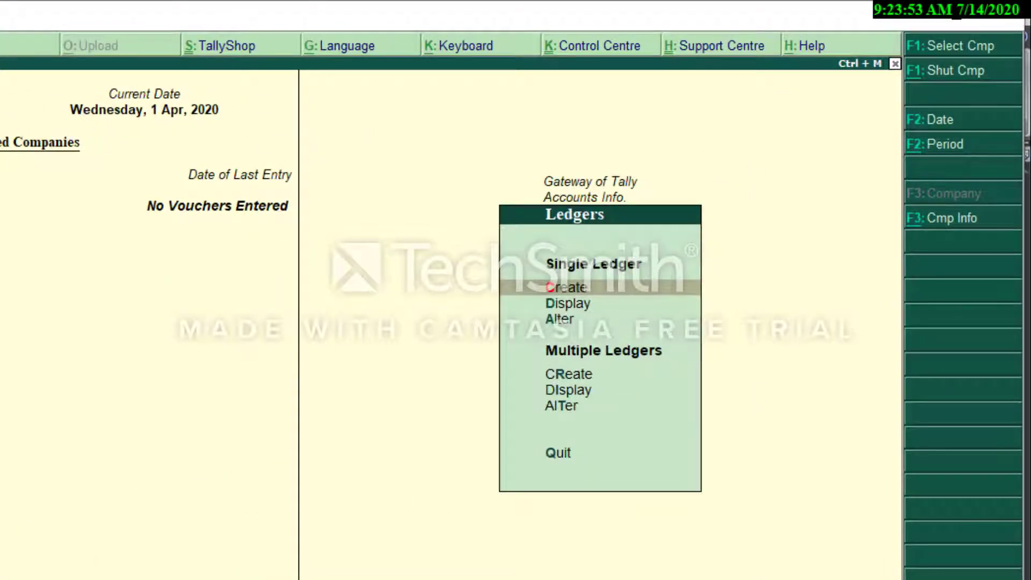
Start multiple ledger creation with All Items as the group.
key(Down)
key(Down)
key(Down)
key(Down)
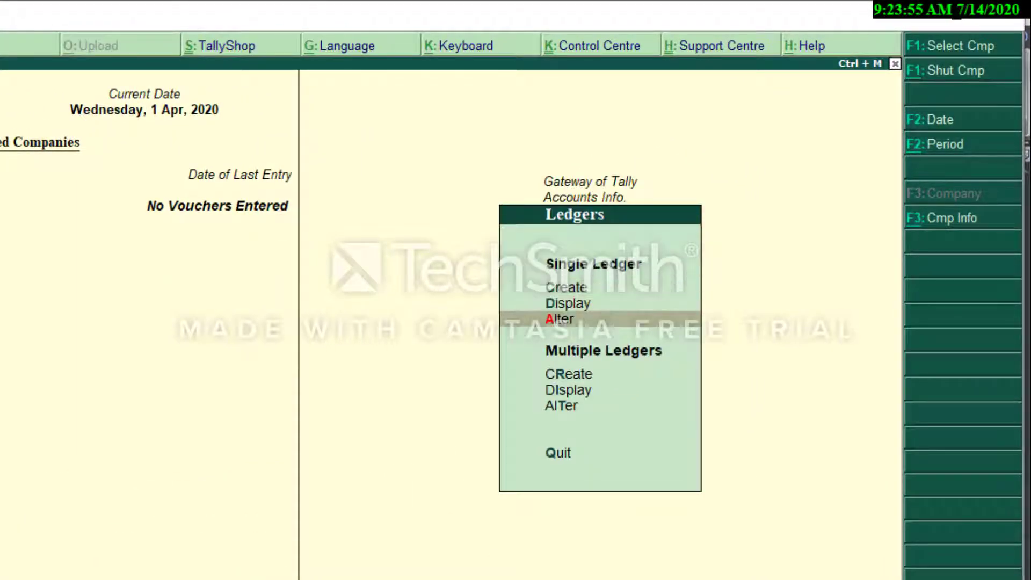
key(Up)
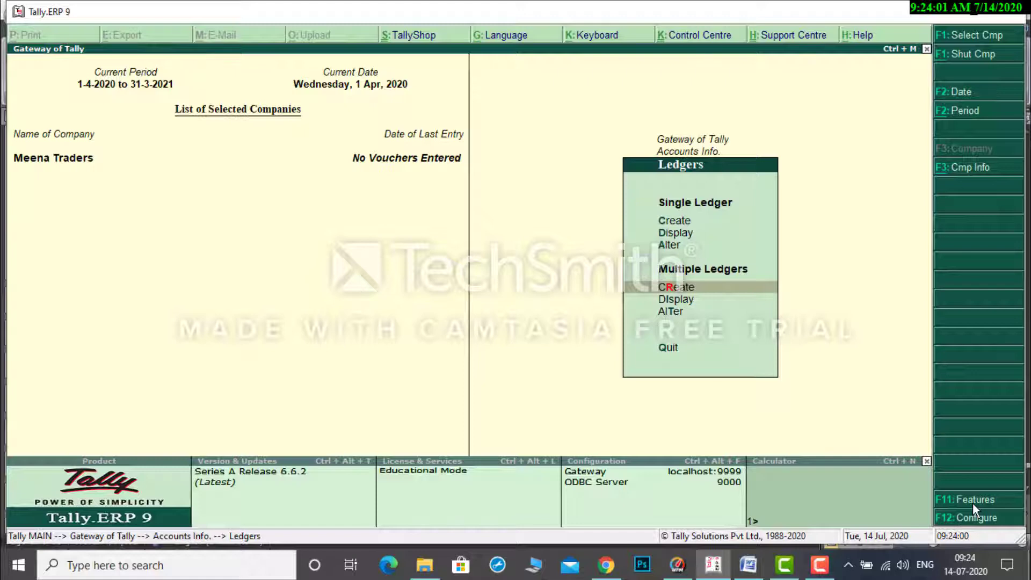
key(Return)
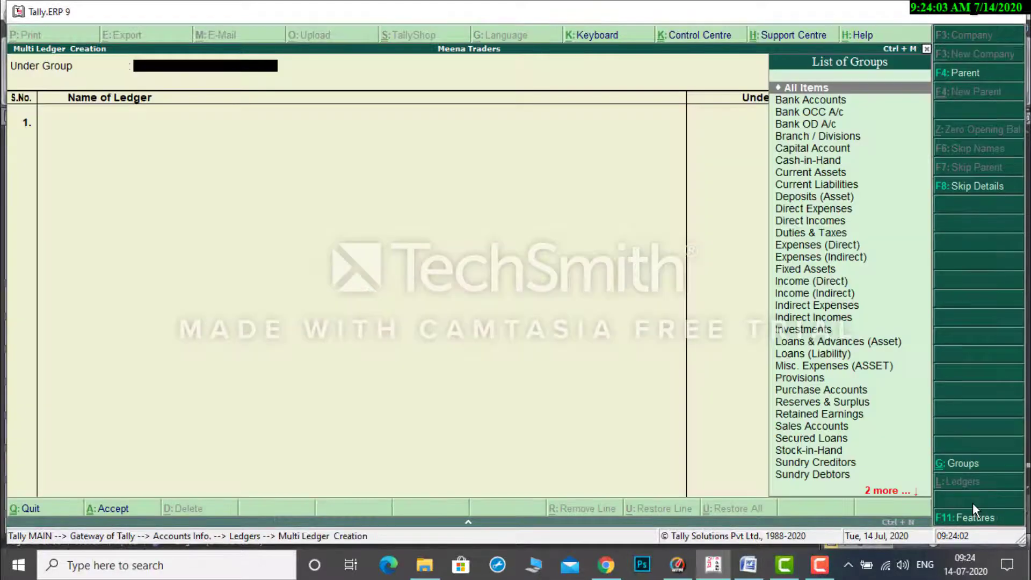
key(Return)
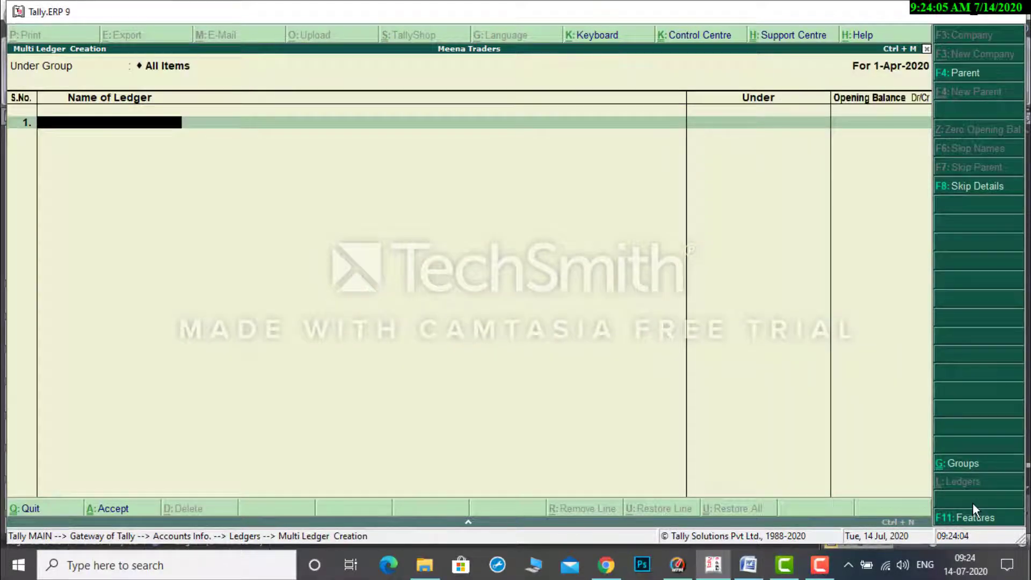
Switch to the Word document and examine transactions 1 to 4 of Problem-1 for the ledgers they require.
click(750, 564)
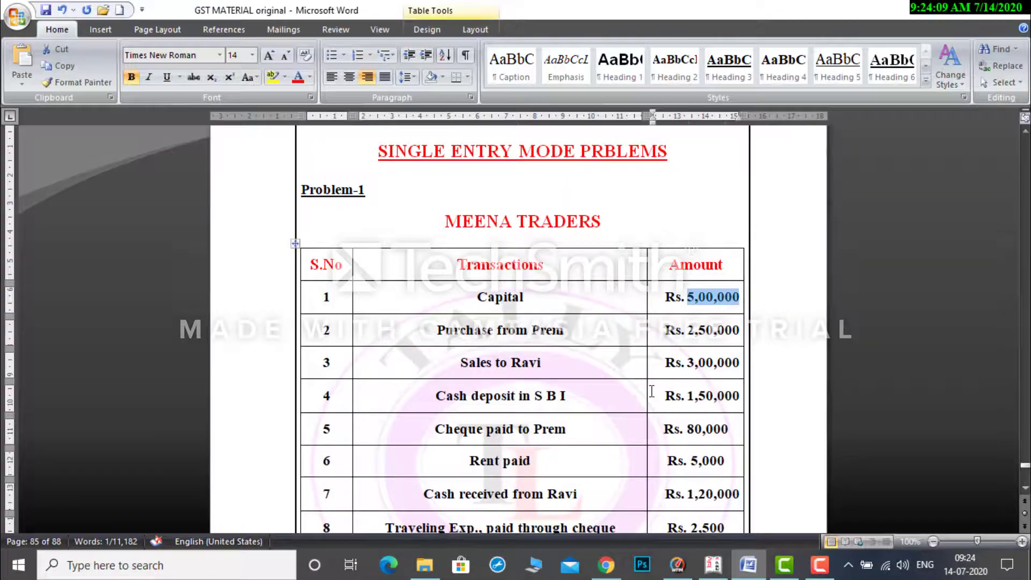
click(526, 297)
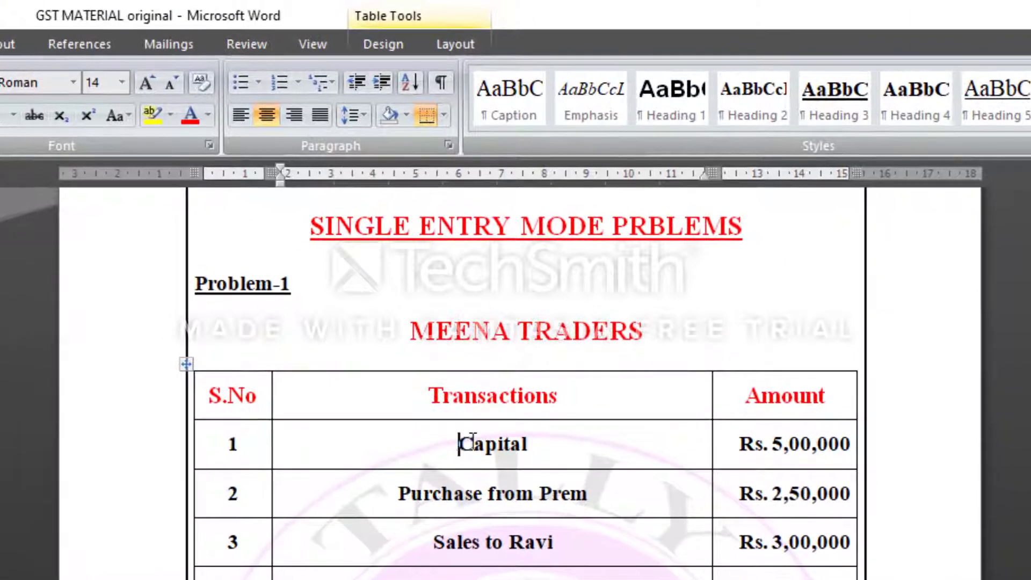
drag(460, 442, 554, 444)
drag(398, 493, 587, 493)
drag(439, 546, 518, 543)
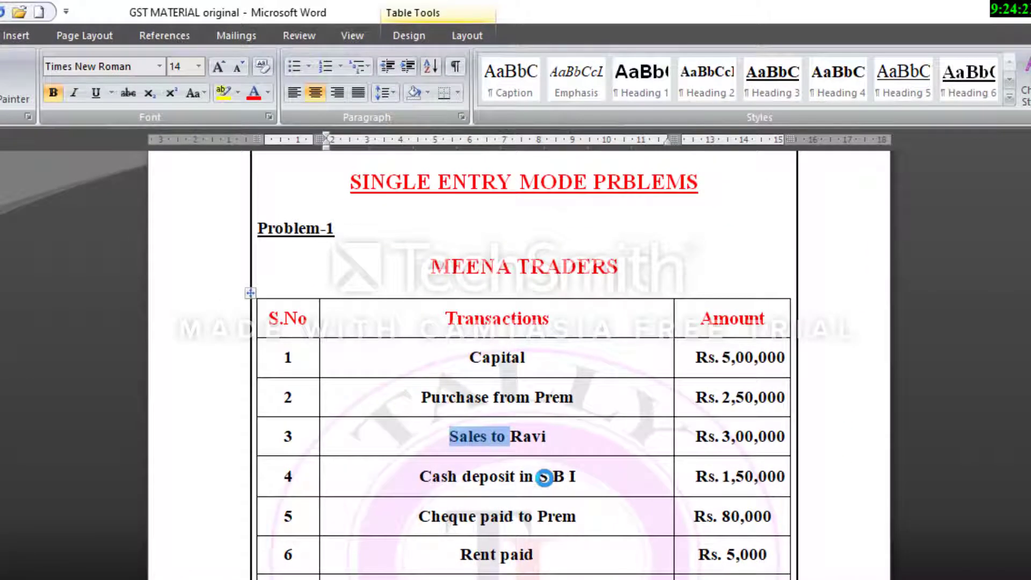
click(544, 477)
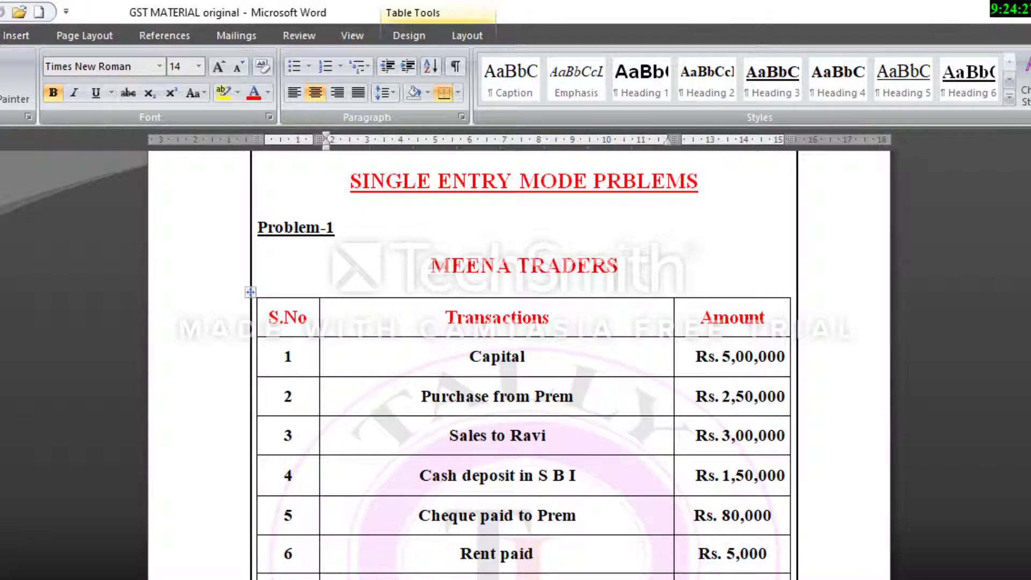
Return to Tally.ERP 9 and add a ledger named Capital under Capital Account, leaving its opening balance blank.
key(alt+Tab)
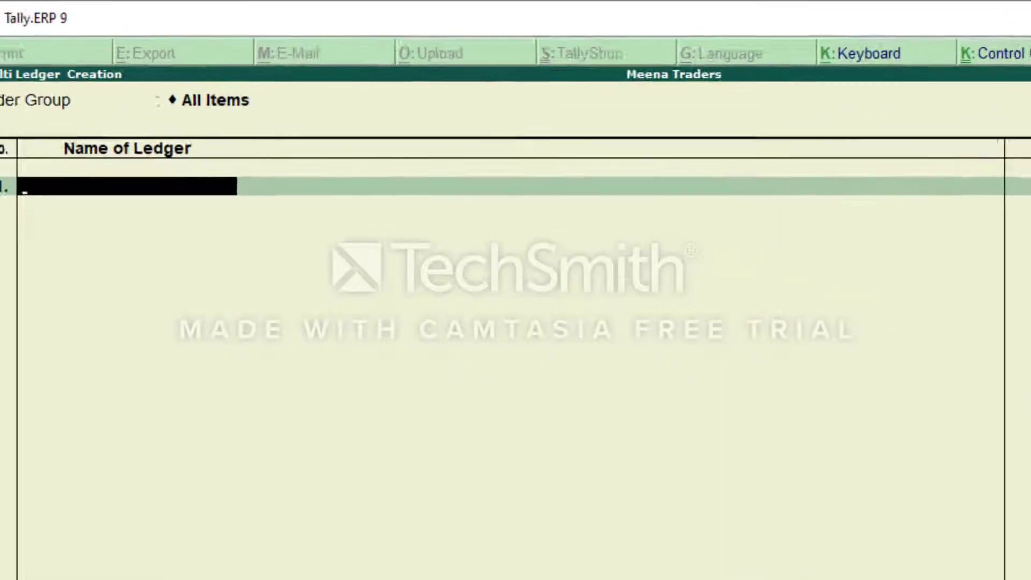
text(Capital)
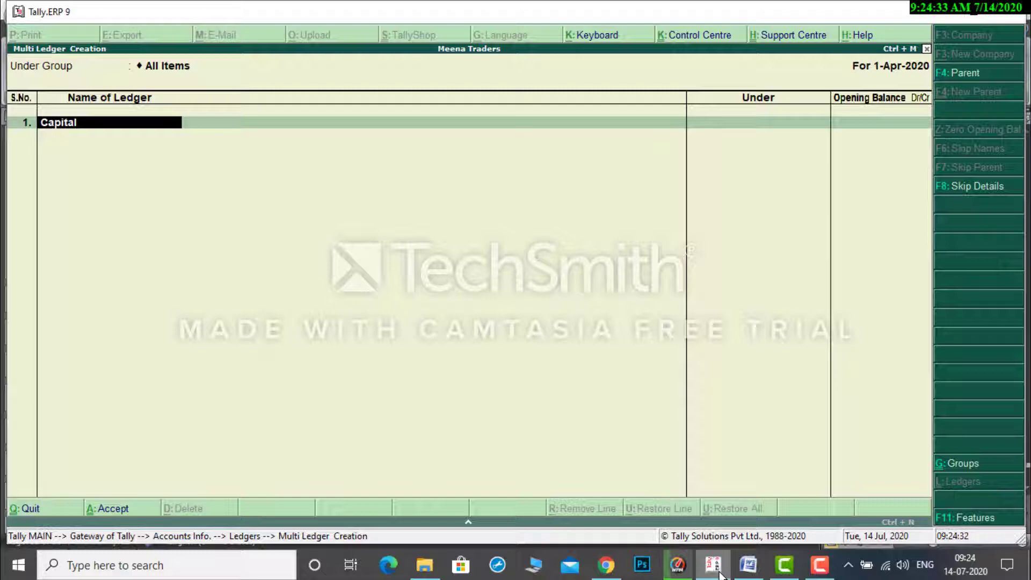
key(Return)
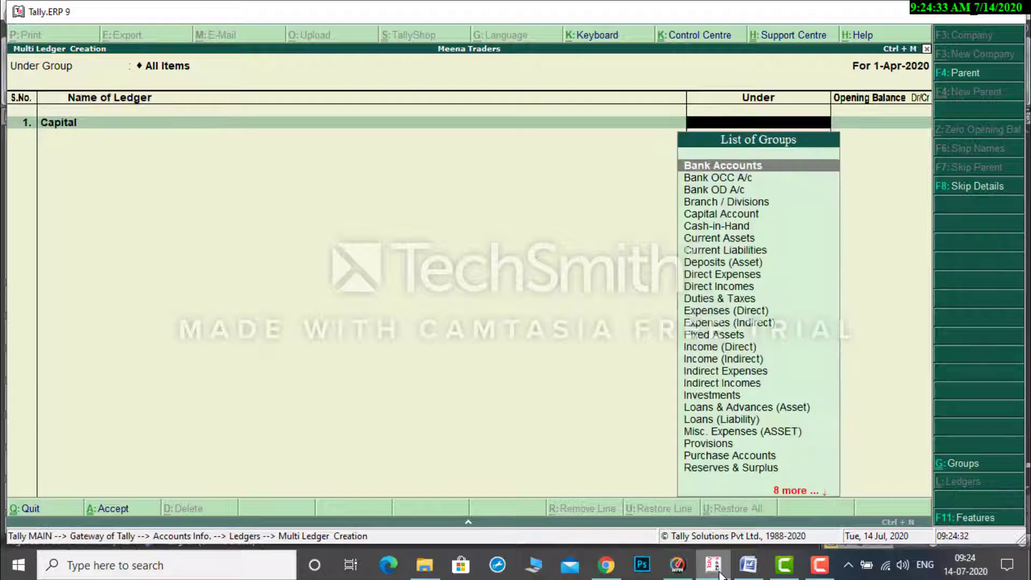
text(Ca)
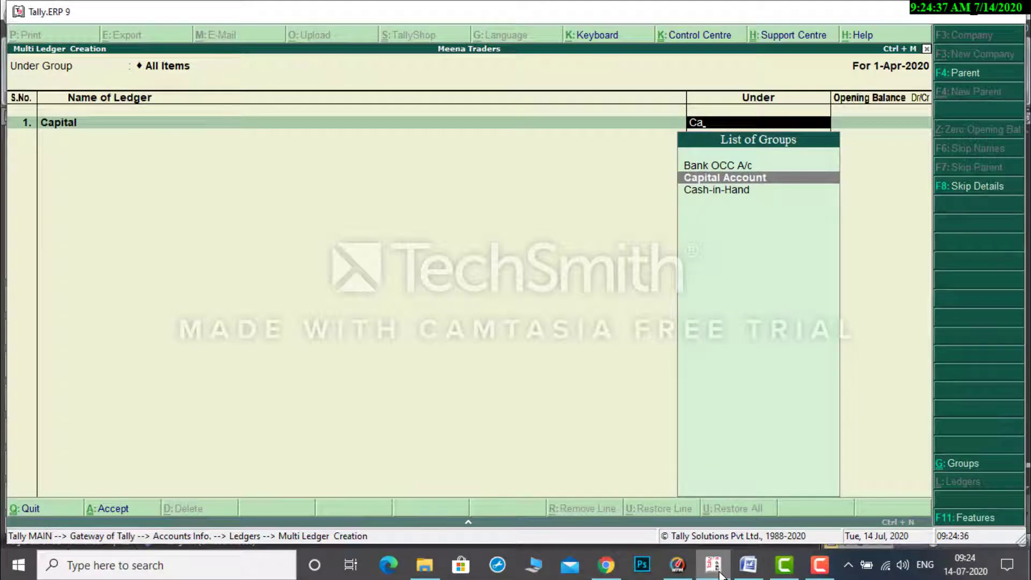
key(Return)
key(Return)
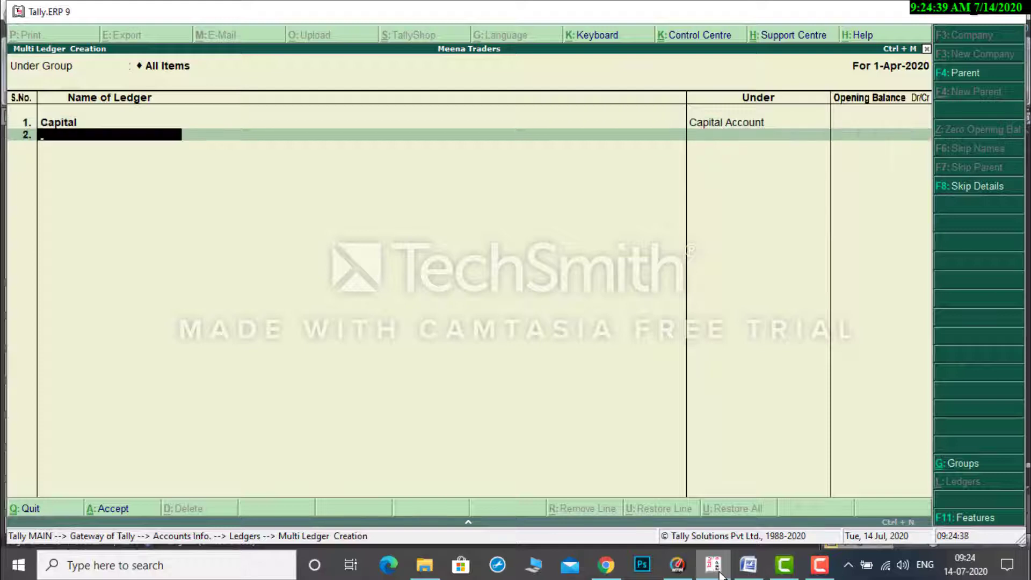
Add a ledger named Purchase under Purchase Accounts, with no opening balance.
text(Purch)
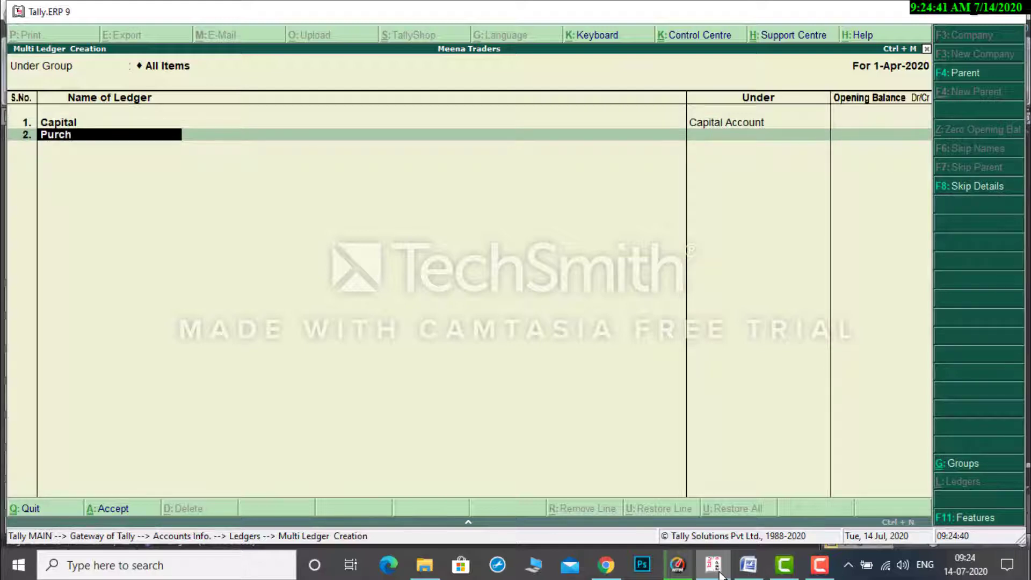
text(ase)
key(Return)
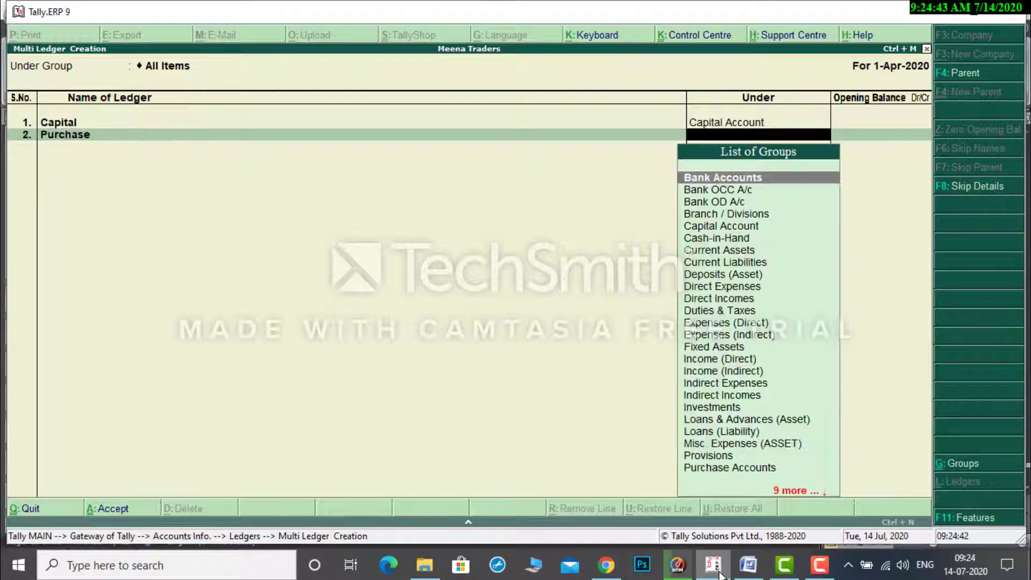
text(Pu)
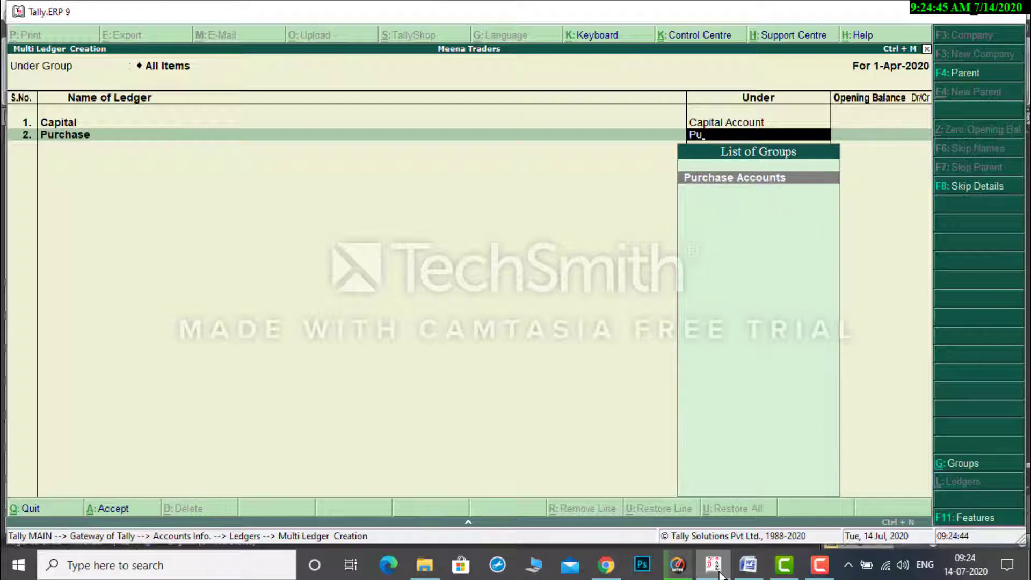
key(Return)
key(Return)
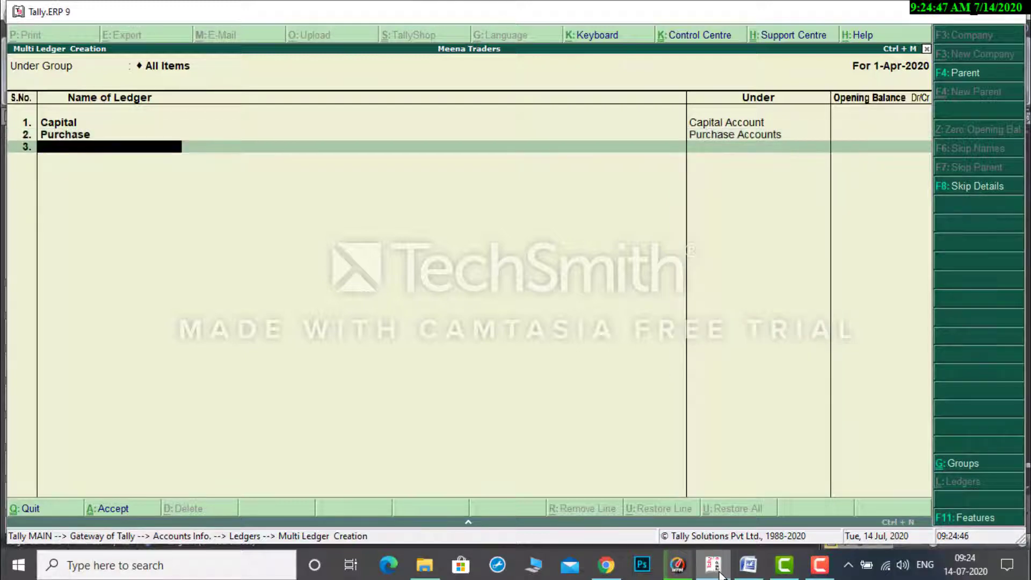
Add a ledger with the supplier's name from transaction 2 under Sundry Creditors, with no opening balance.
text(Prem)
key(Return)
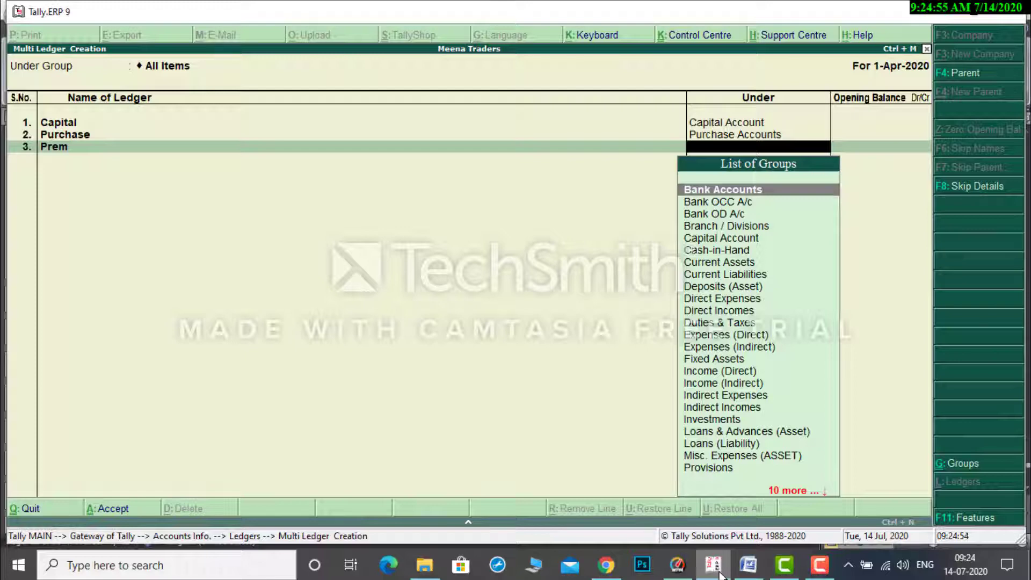
text(Su)
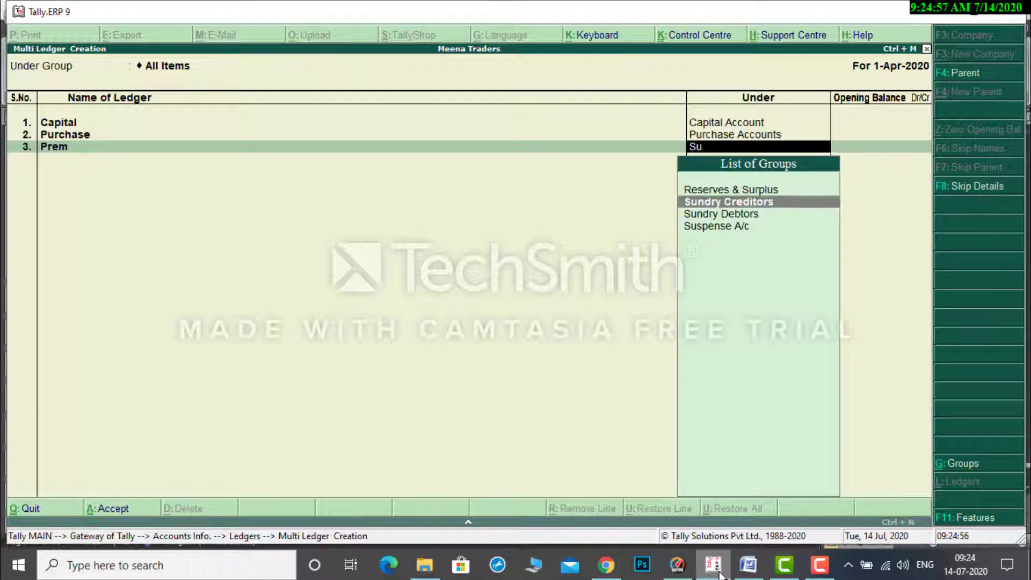
key(Return)
key(Return)
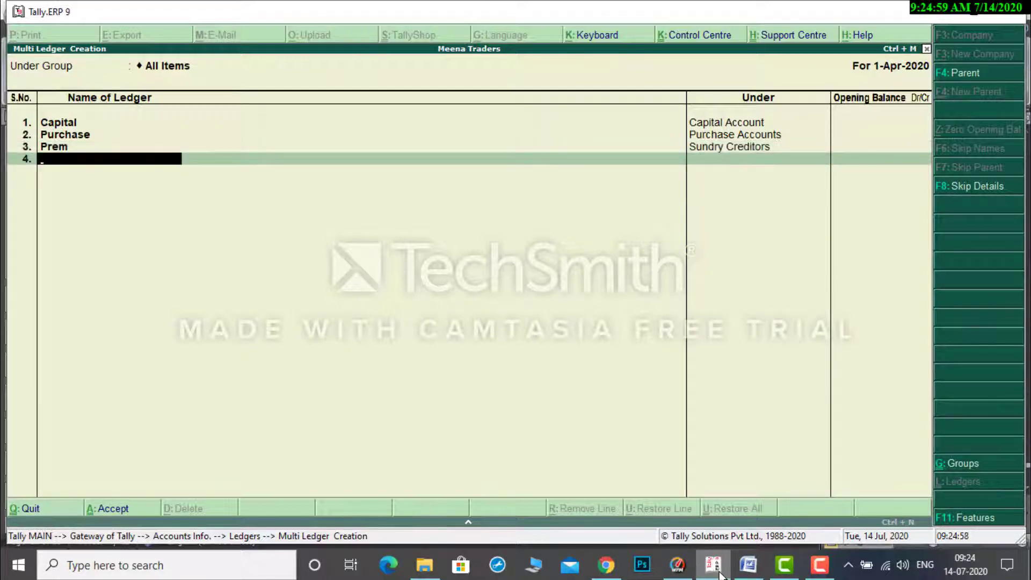
Add a ledger named Sales under Sales Accounts, with no opening balance.
text(Sales)
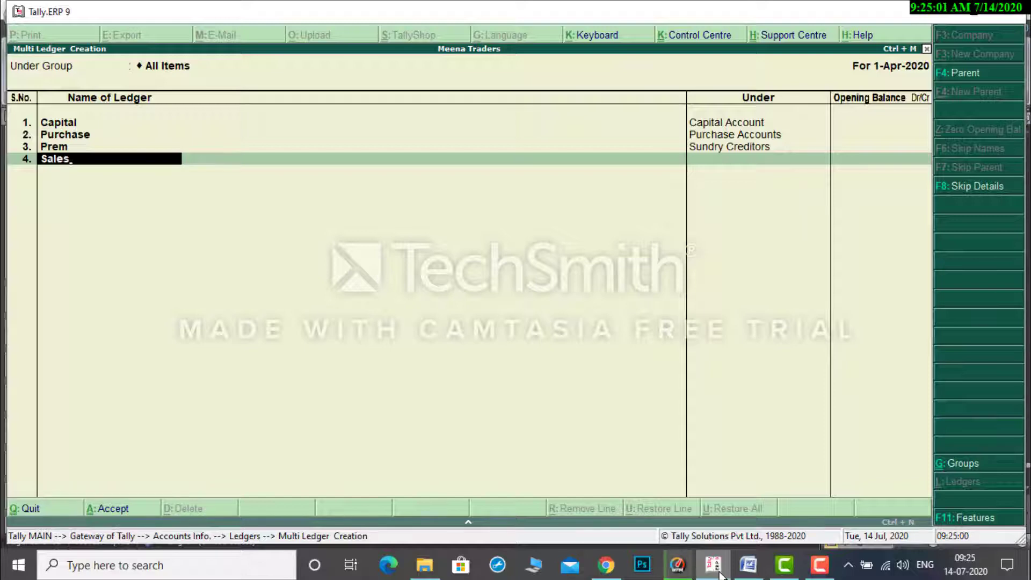
key(Return)
text(Sa)
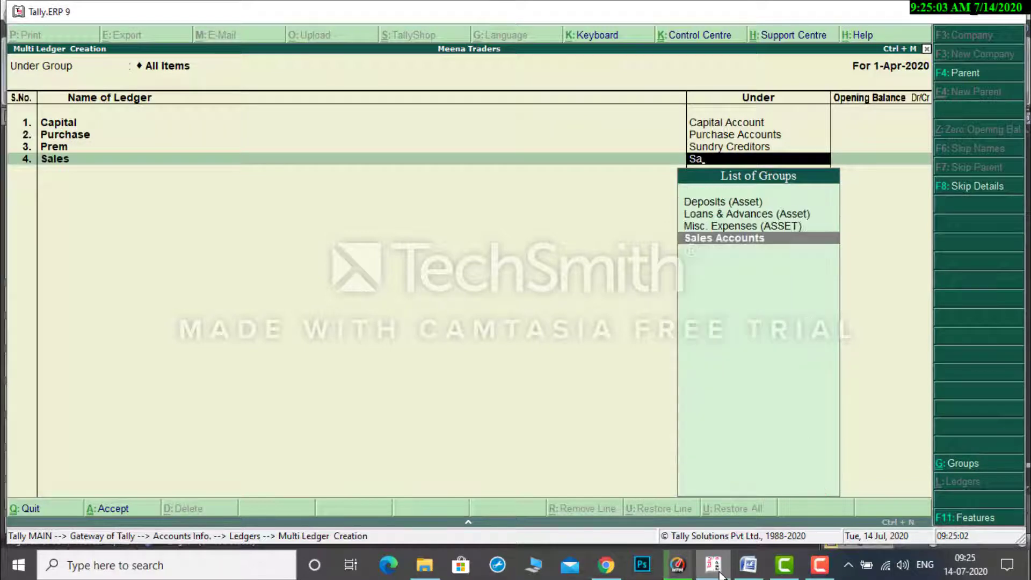
key(Return)
key(Return)
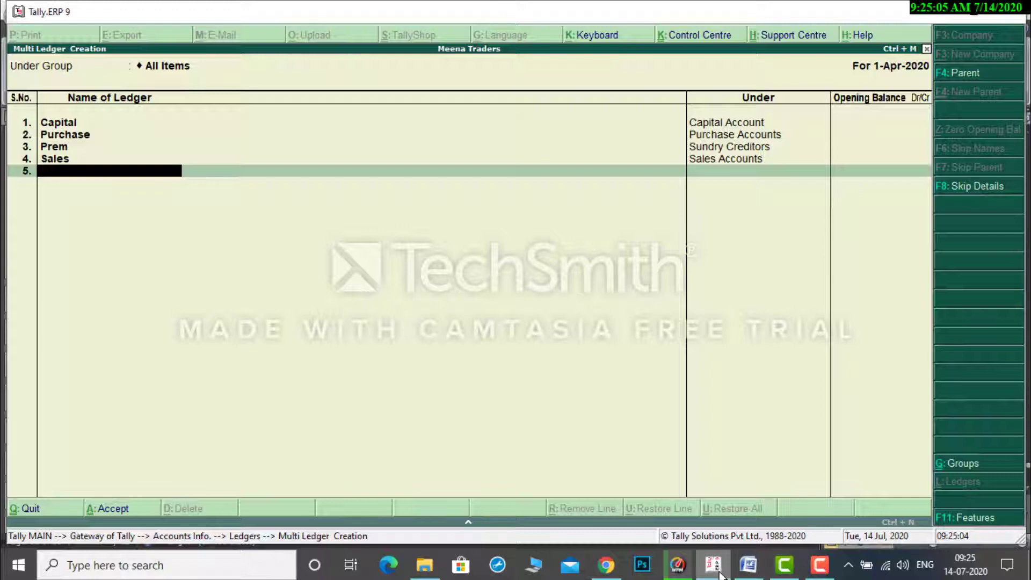
Add a ledger with the customer's name from transaction 3 under Sundry Debtors, with no opening balance.
text(Ravi)
key(Return)
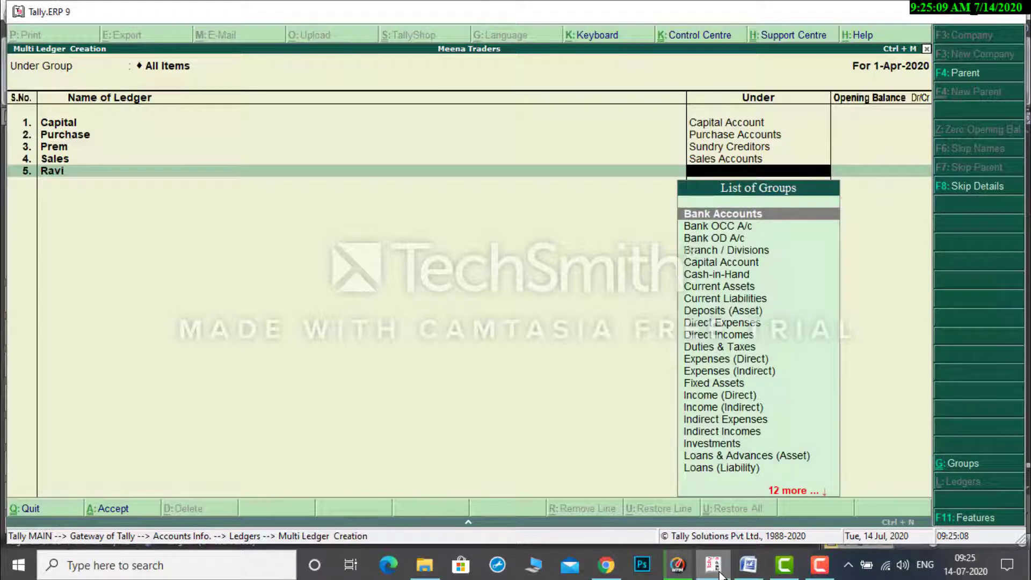
text(Sun)
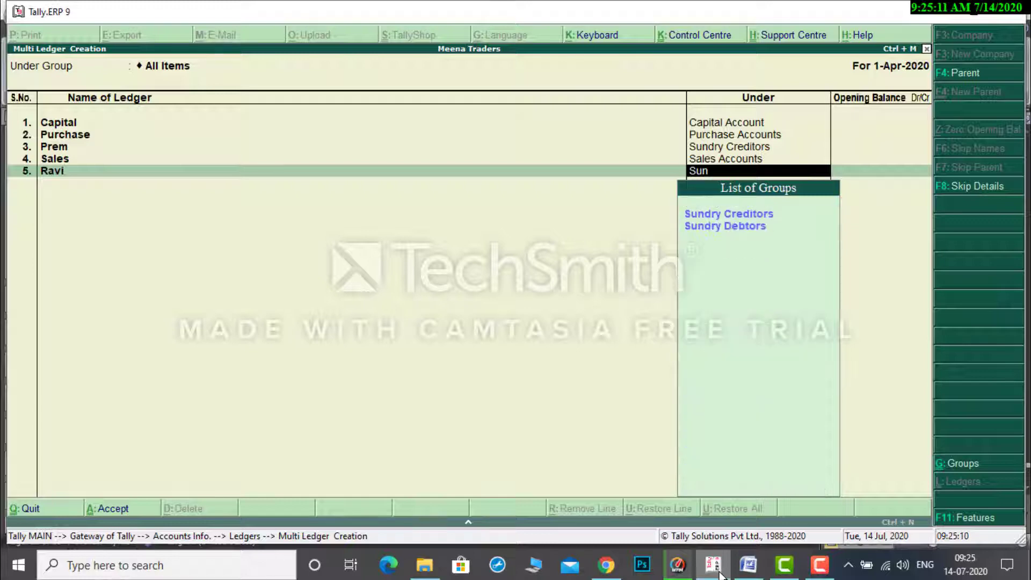
key(Down)
key(Return)
key(Return)
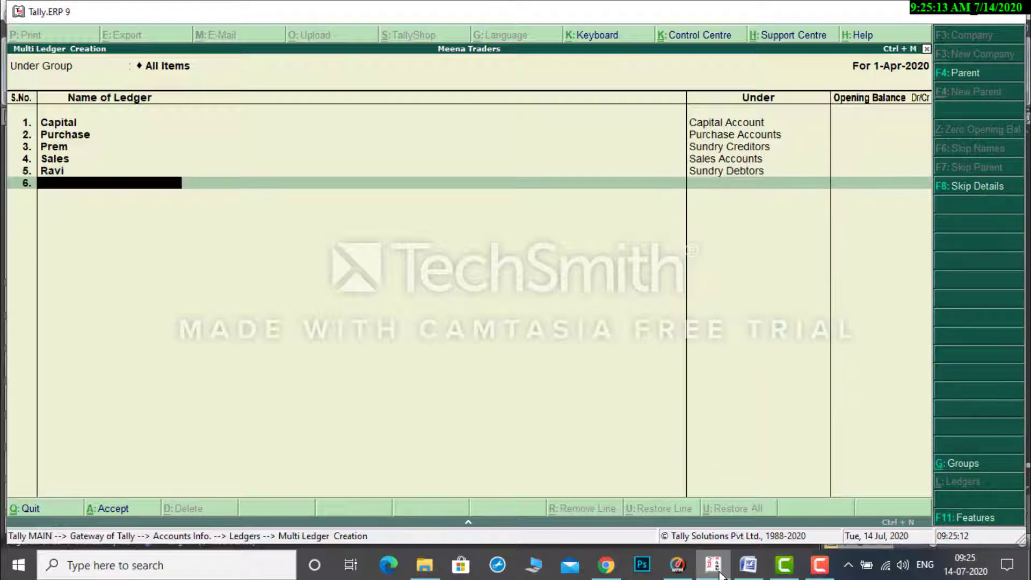
Switch to the Word document and examine transactions 4 to 10 of Problem-1 for the remaining bank and expense ledgers.
click(748, 565)
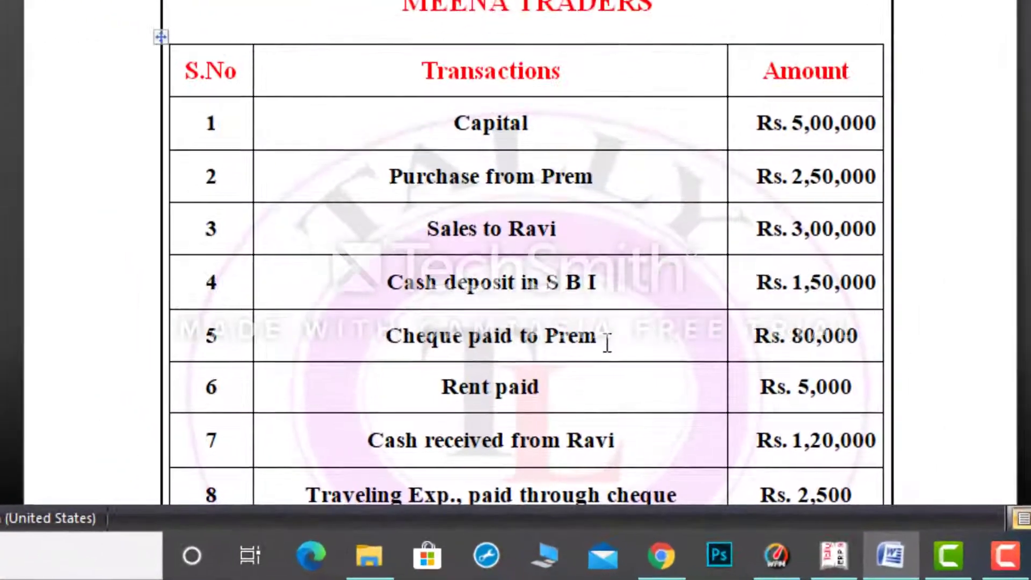
click(575, 403)
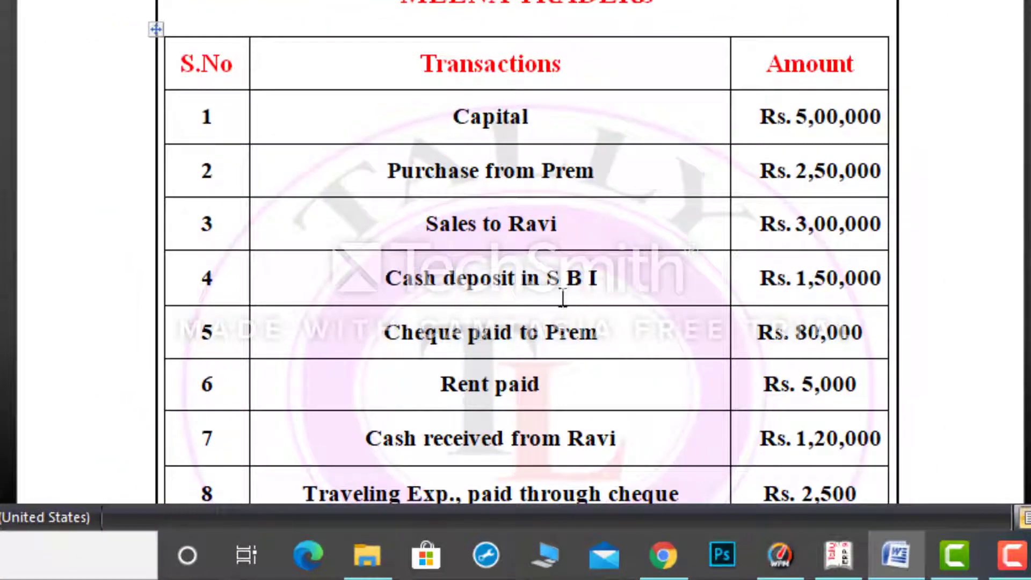
drag(546, 285, 600, 285)
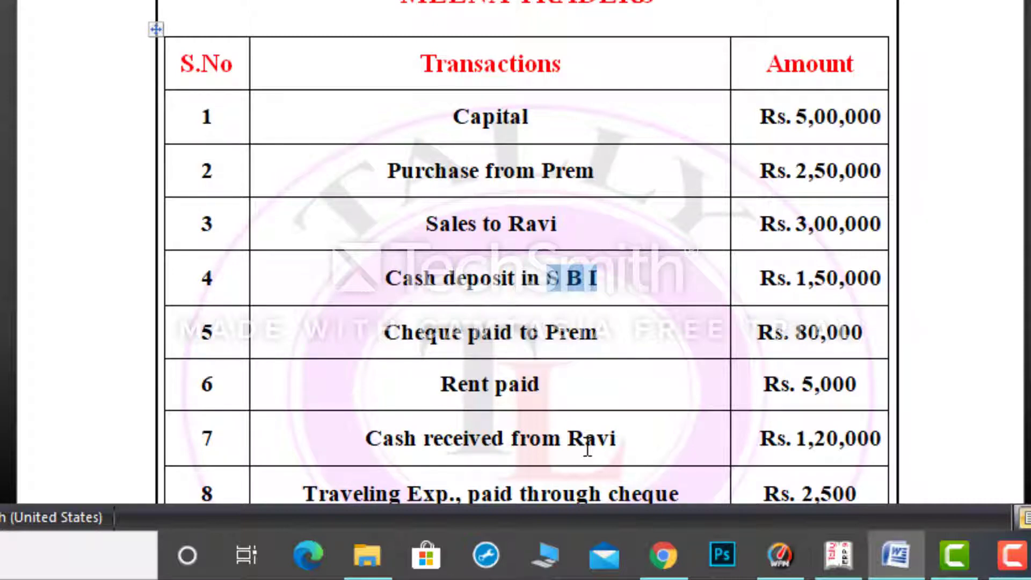
click(556, 427)
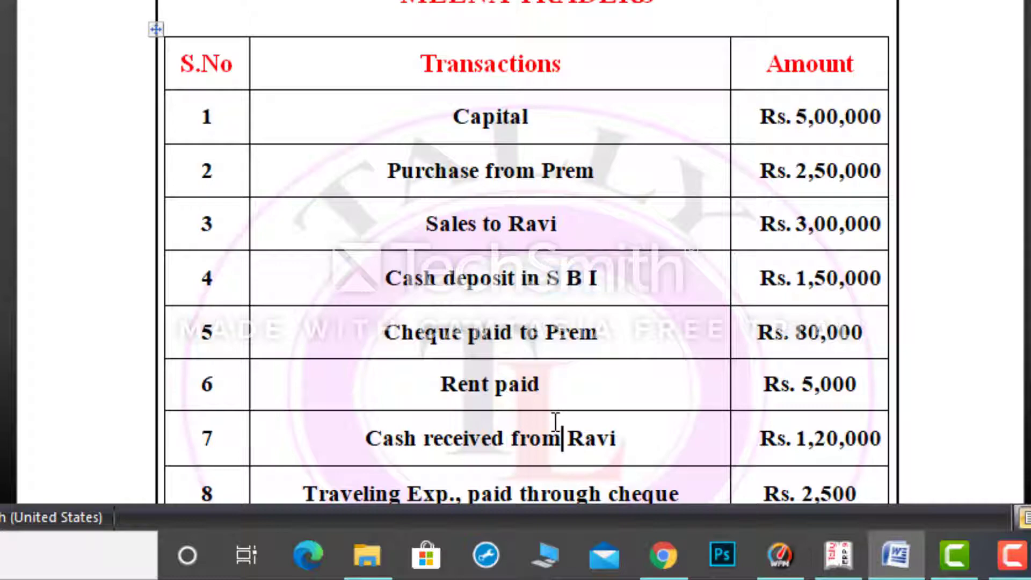
key(Down)
key(Down)
key(Down)
key(Down)
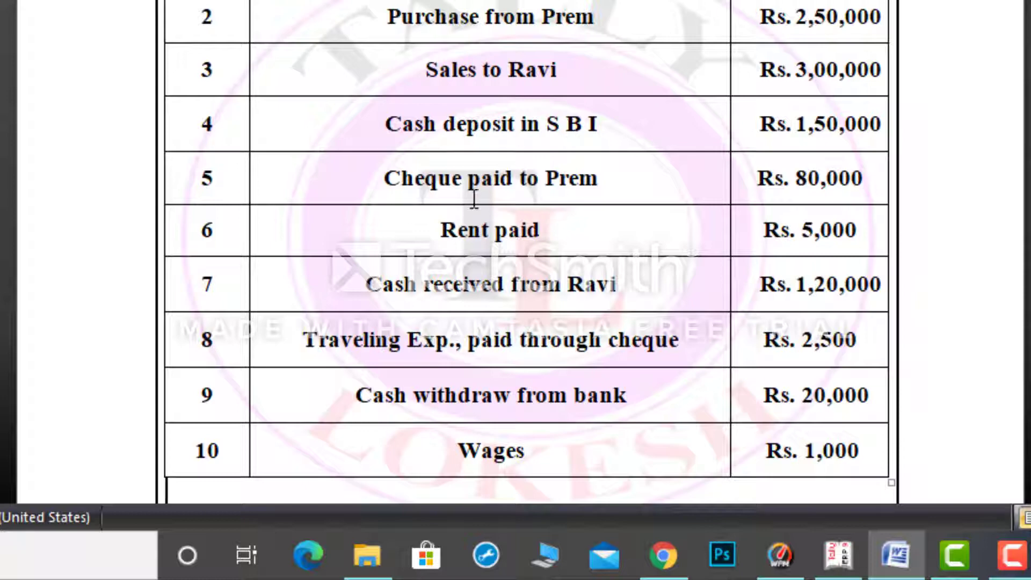
drag(442, 224, 489, 227)
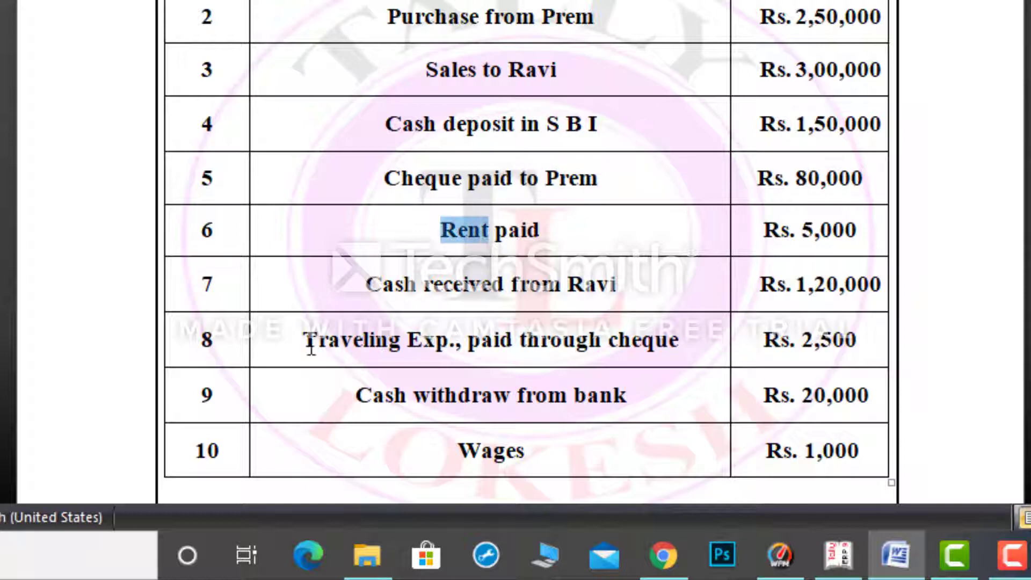
drag(302, 345, 449, 344)
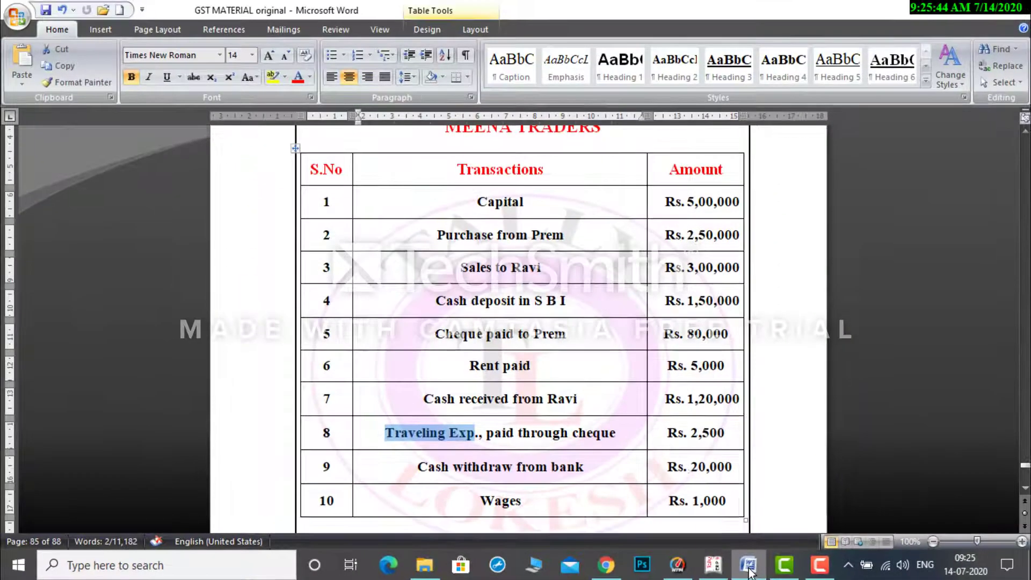
Switch back to Tally.ERP 9 and add a ledger named Sbi Bank under Bank Accounts, with no opening balance.
click(717, 570)
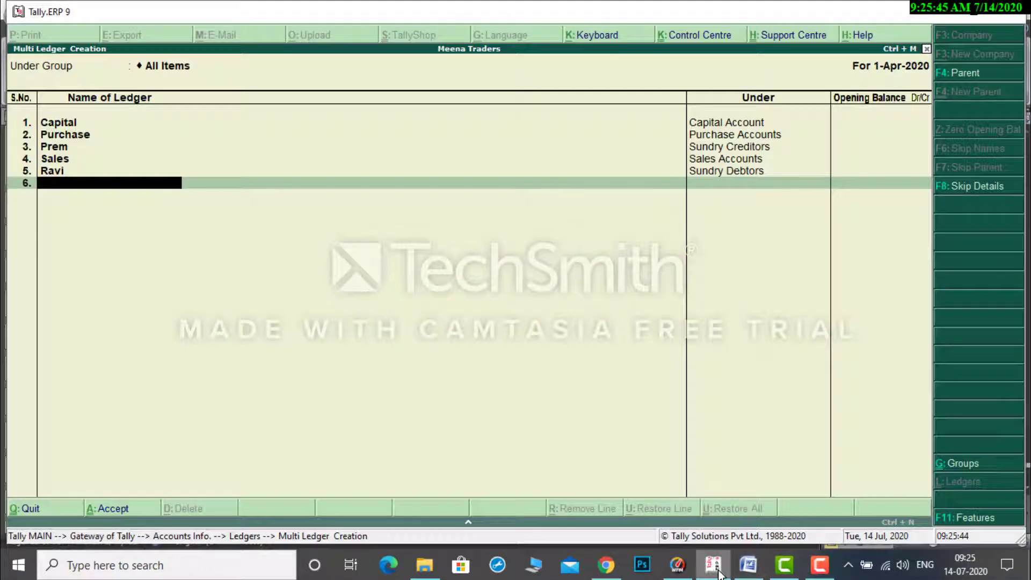
text(bi Bank)
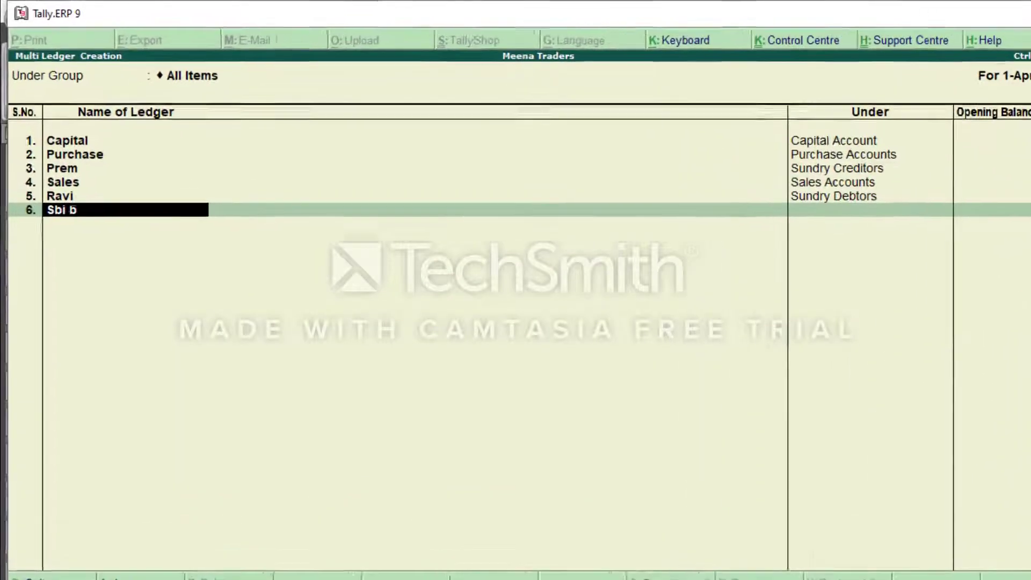
key(Return)
key(Return)
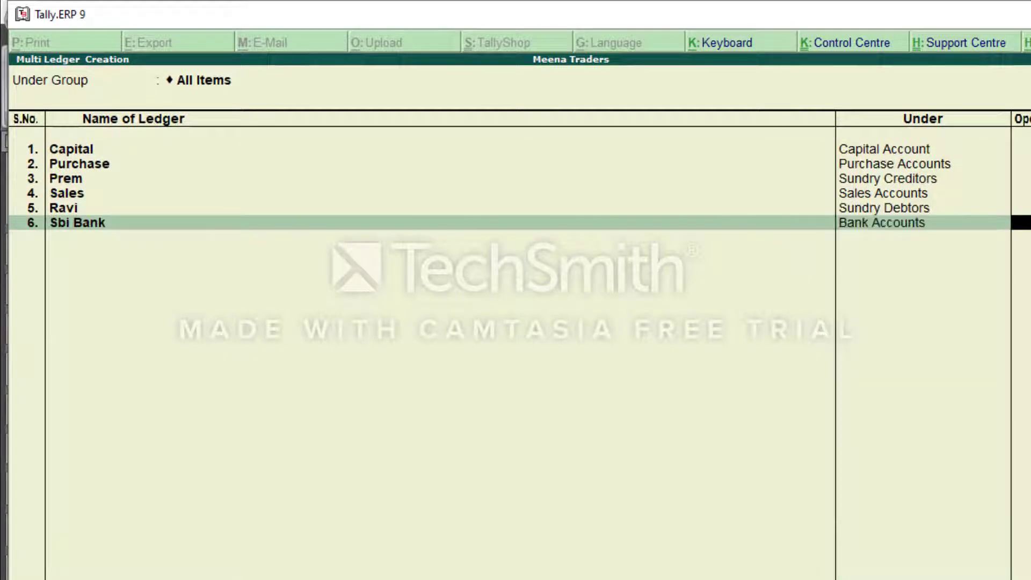
key(BackSpace)
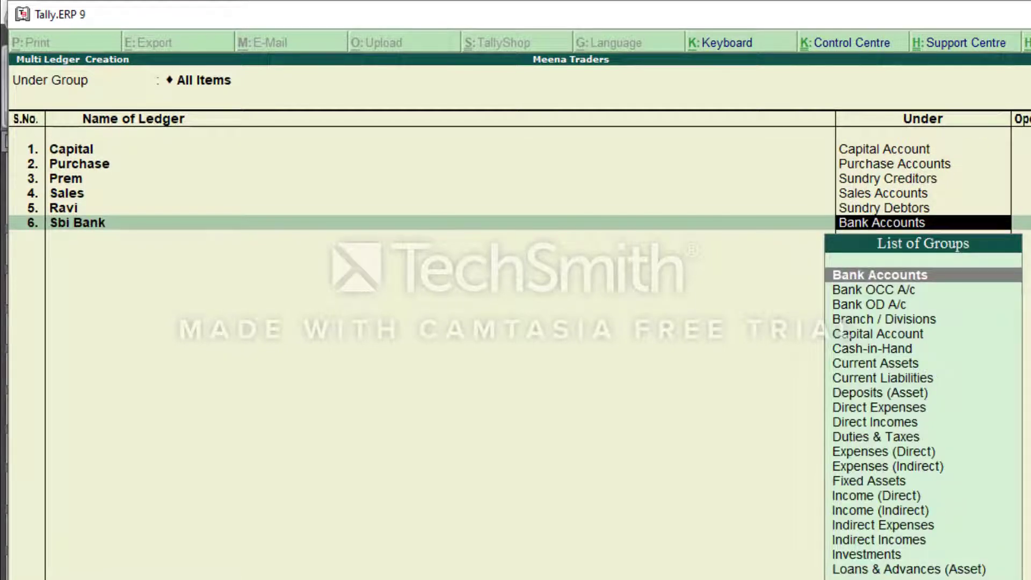
key(Return)
key(Return)
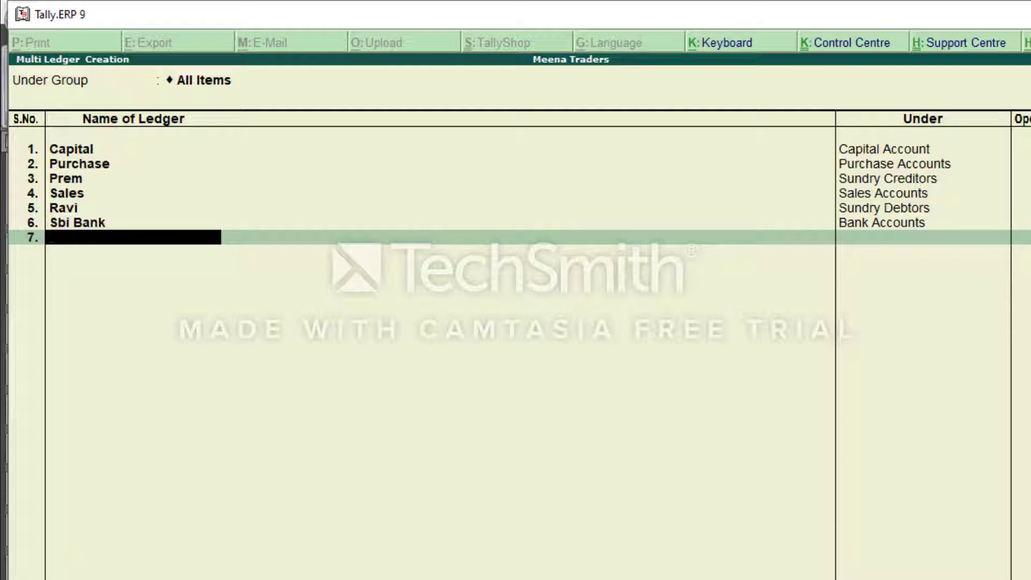
Add a ledger named Rent under Indirect Expenses, with no opening balance.
text(Rent)
key(Return)
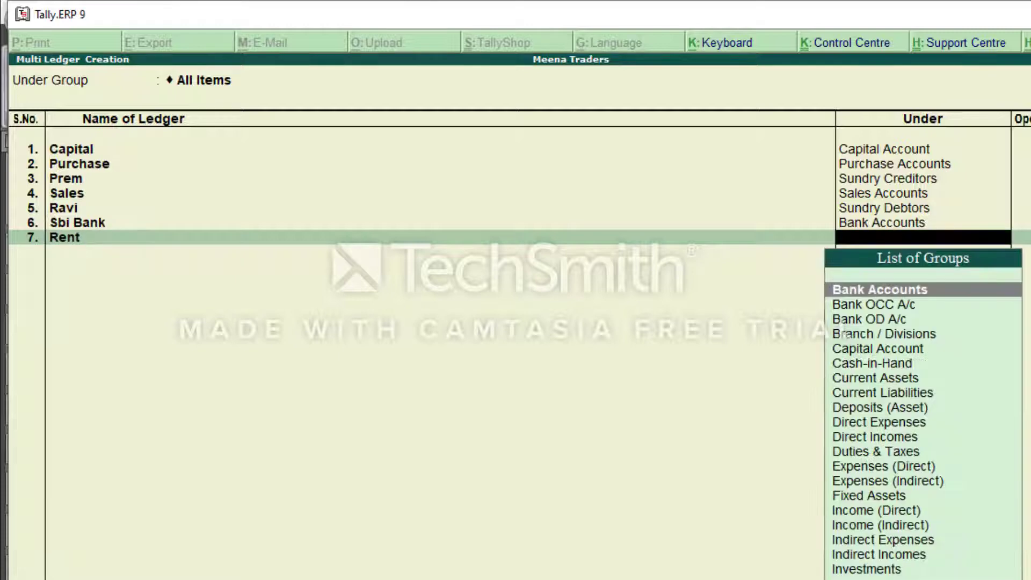
text(Ind)
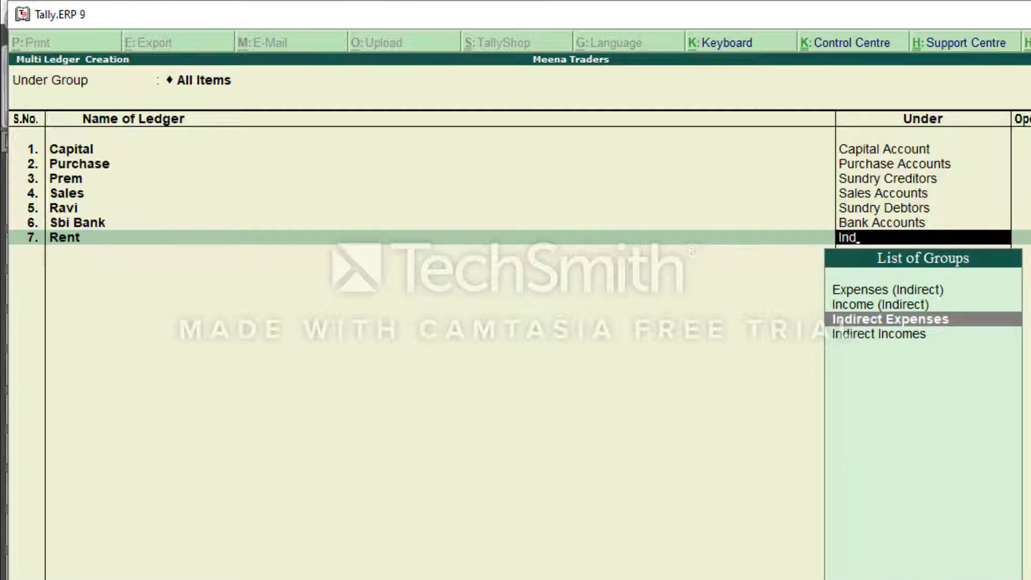
key(Return)
key(Return)
Add a ledger named Travelling Exp under Indirect Expenses, with no opening balance.
text(T)
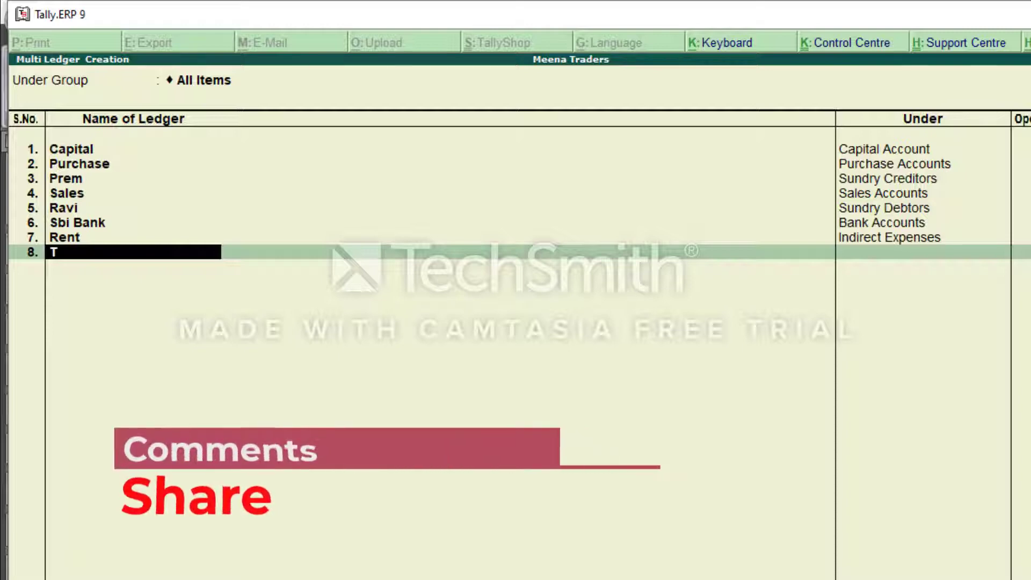
text(ravel)
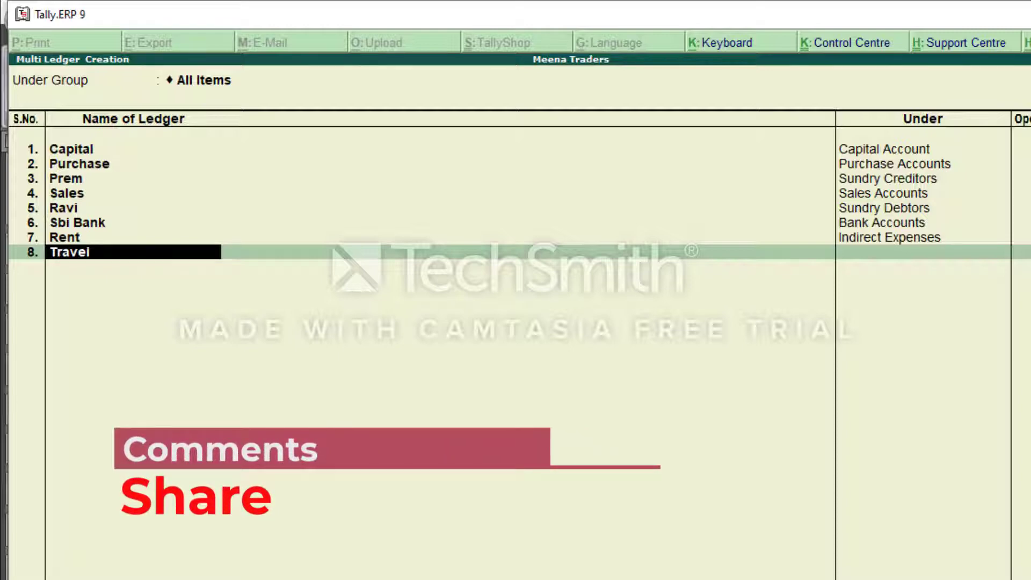
text(iing Exp)
key(Return)
text(In)
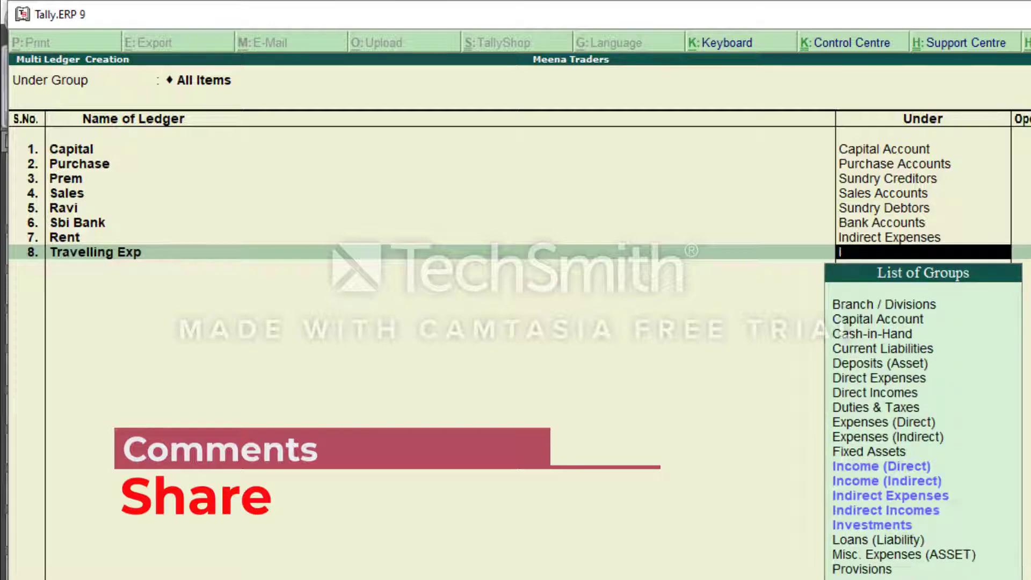
key(Down)
key(Down)
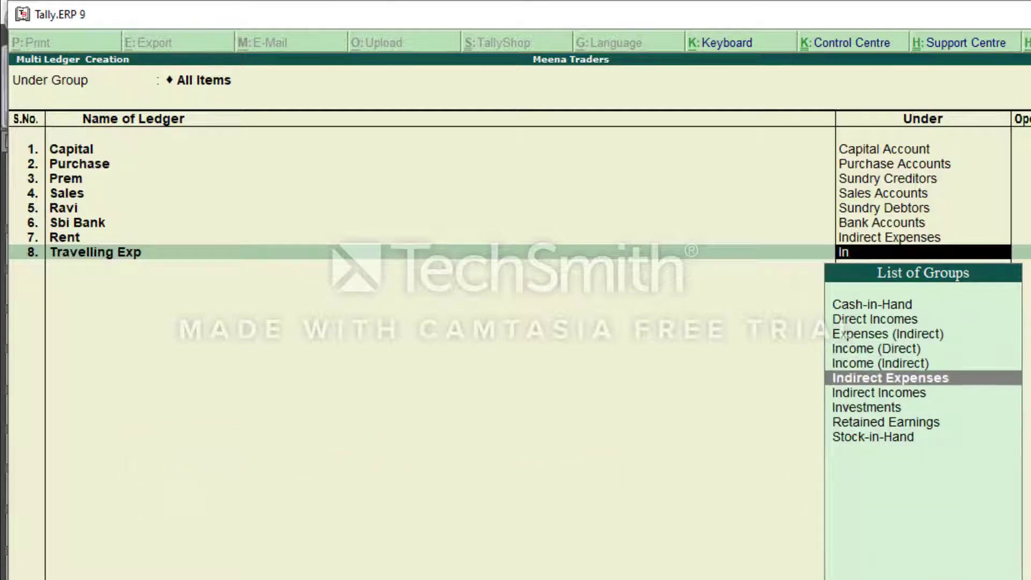
key(Return)
key(Return)
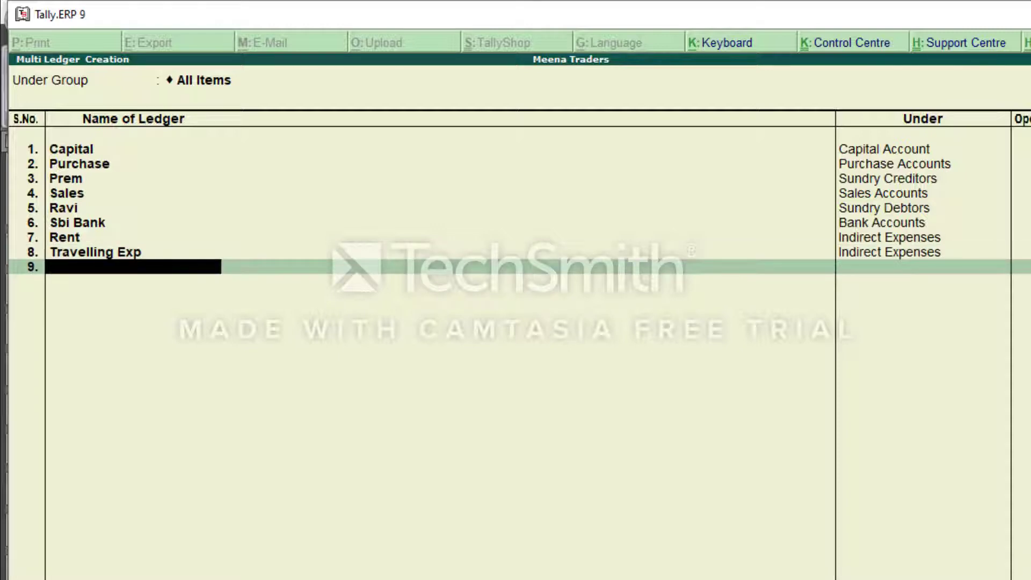
Add a ledger named Wages under Direct Expenses, with no opening balance.
text(Wages)
key(Return)
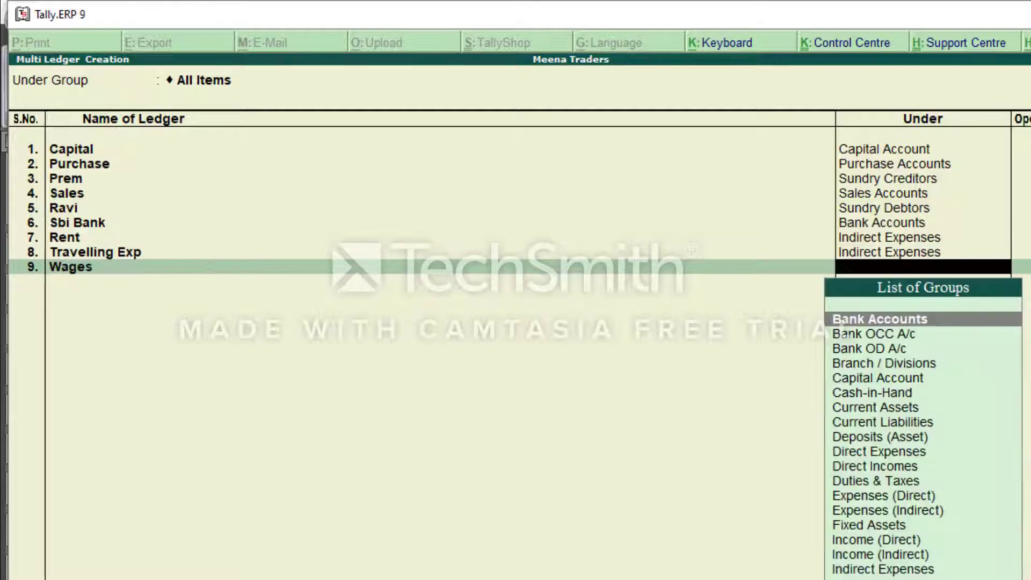
text(Di)
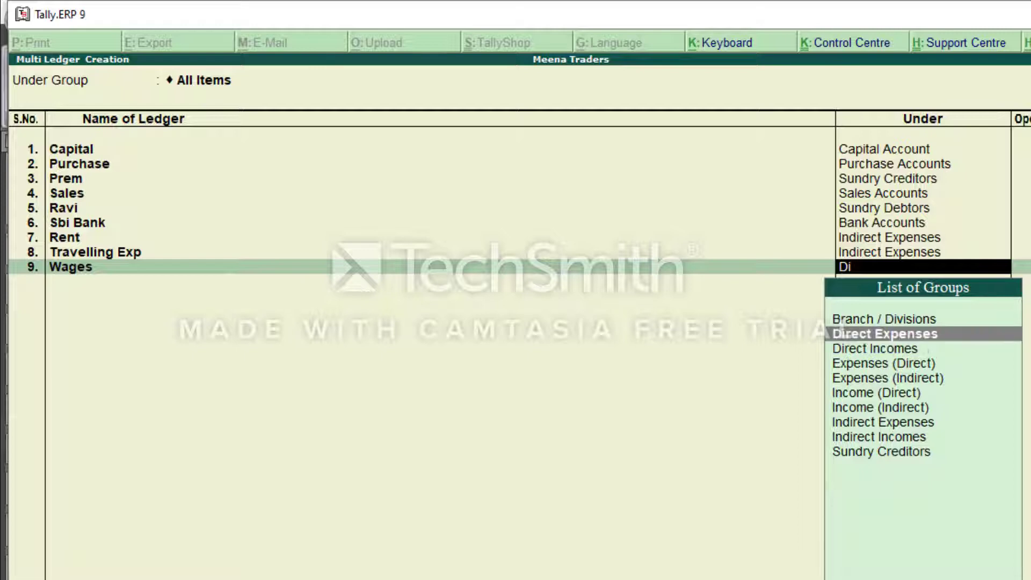
key(Return)
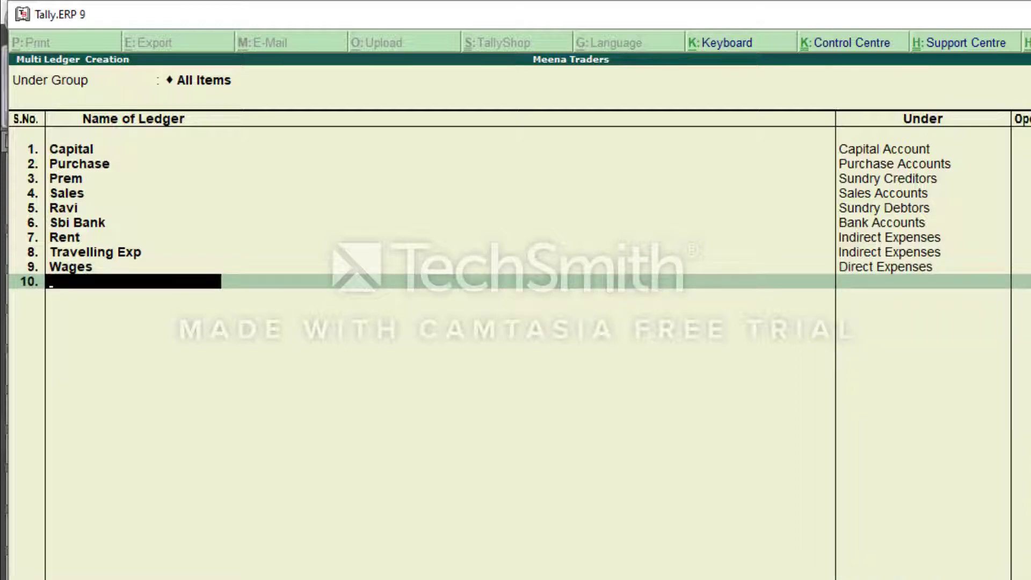
Check the last transactions in the Word document, then save the multiple ledger list in Tally.ERP 9.
key(alt+Tab)
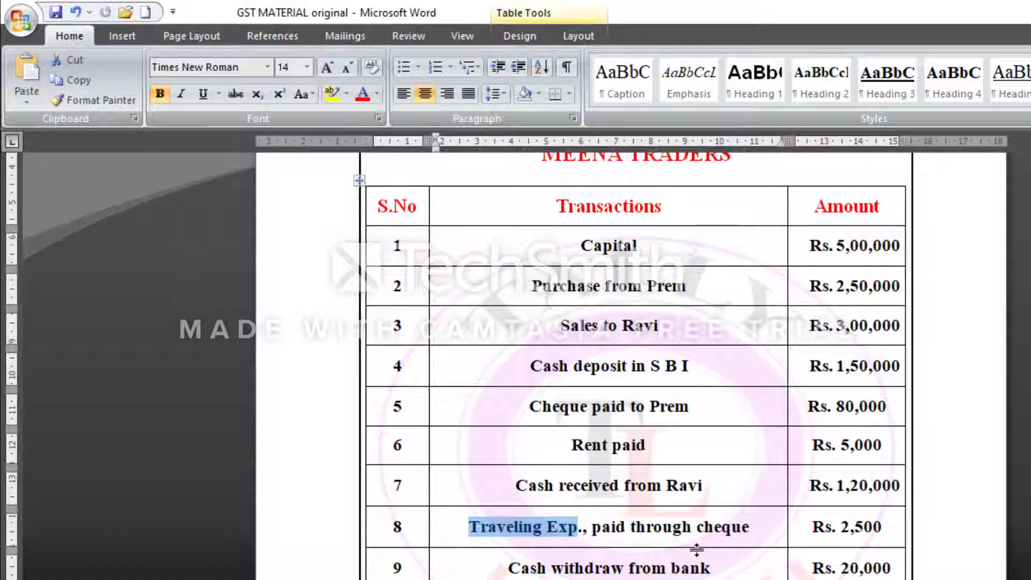
click(699, 567)
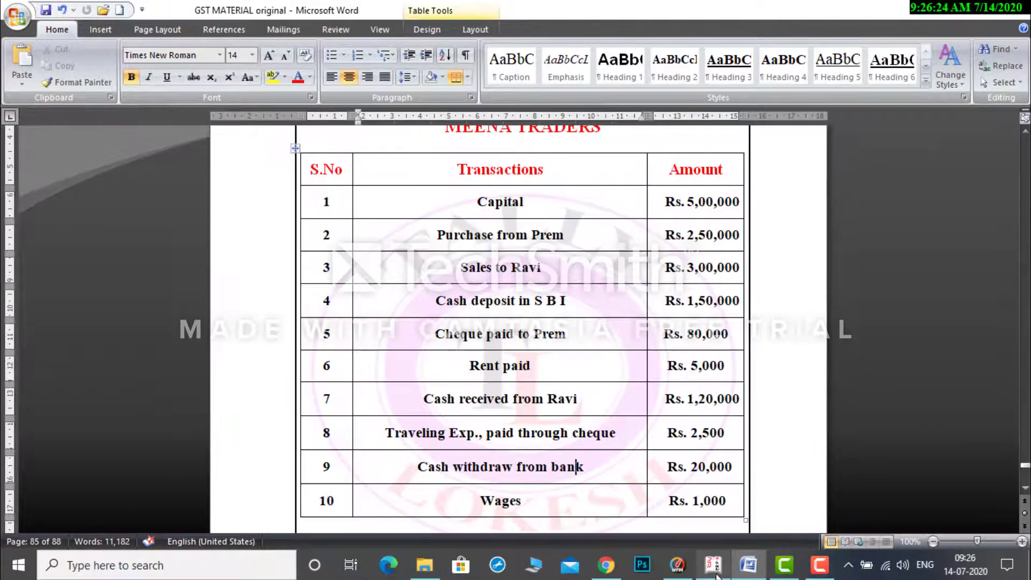
click(712, 566)
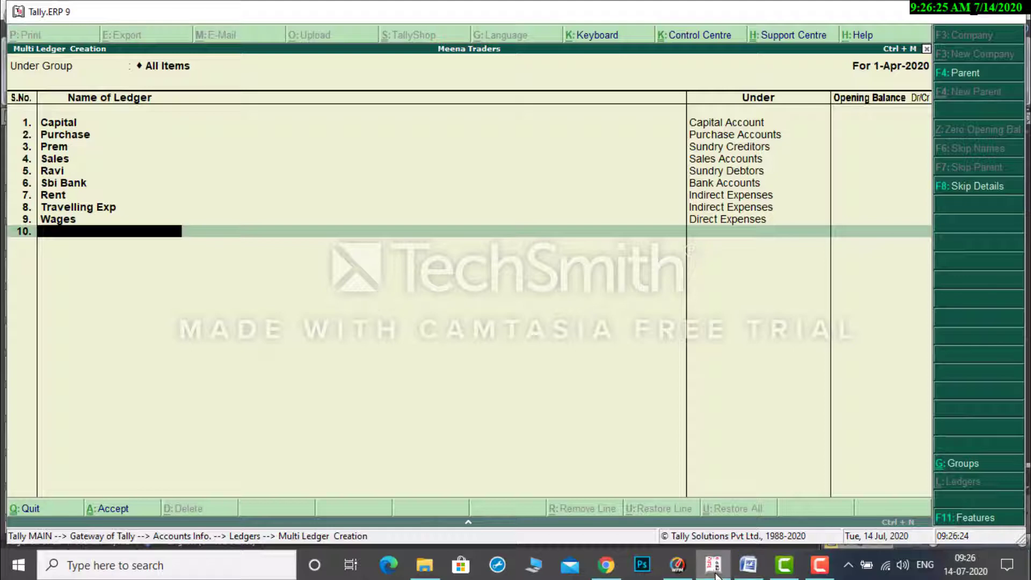
key(Return)
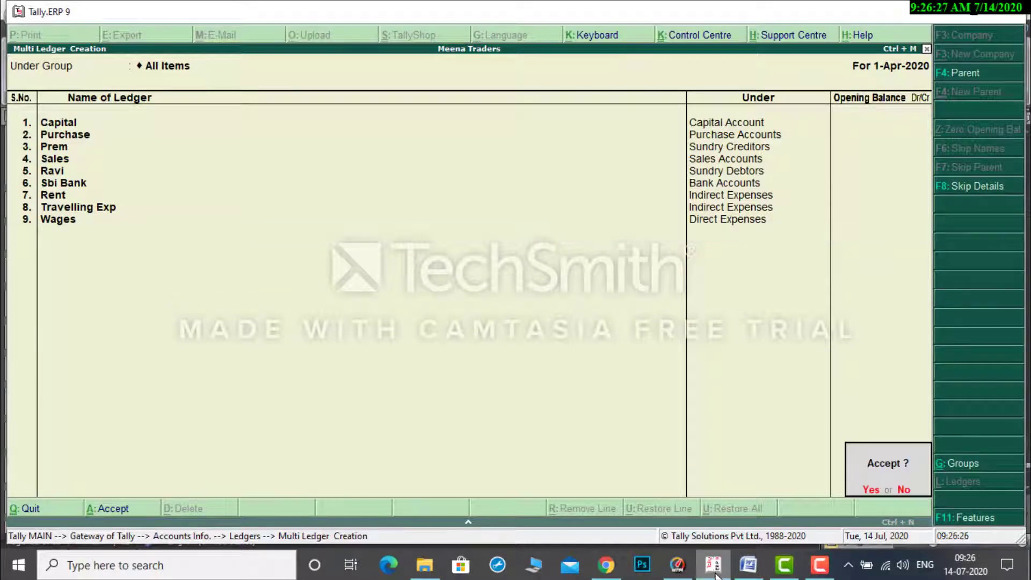
key(Return)
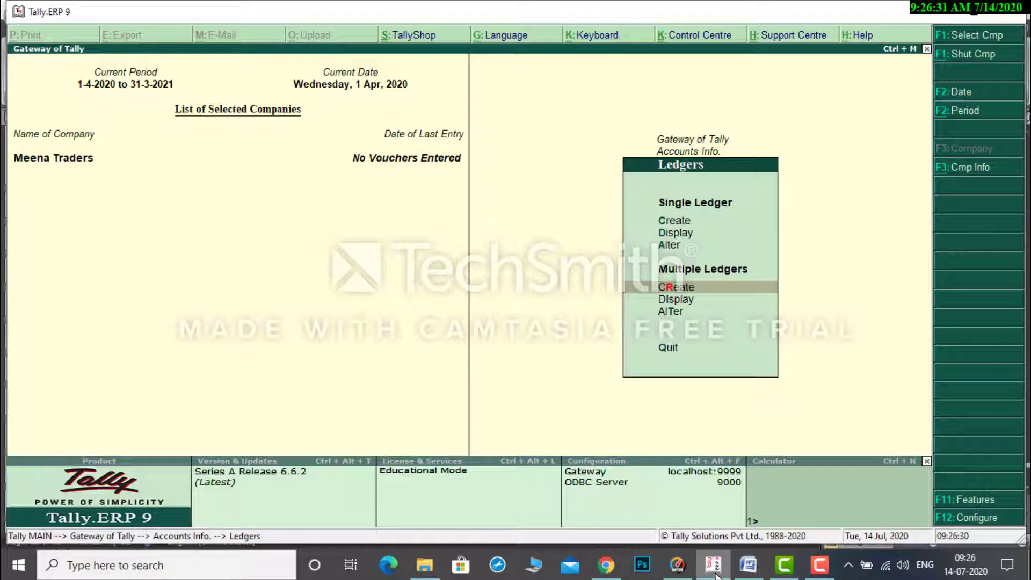
Return to the Gateway of Tally and open accounting voucher creation.
key(Escape)
key(Escape)
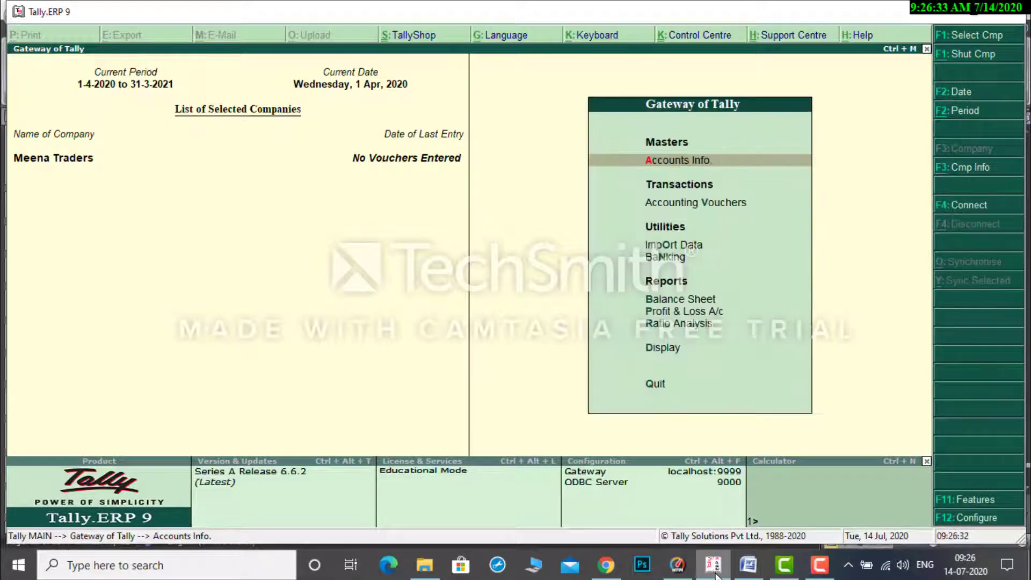
key(Down)
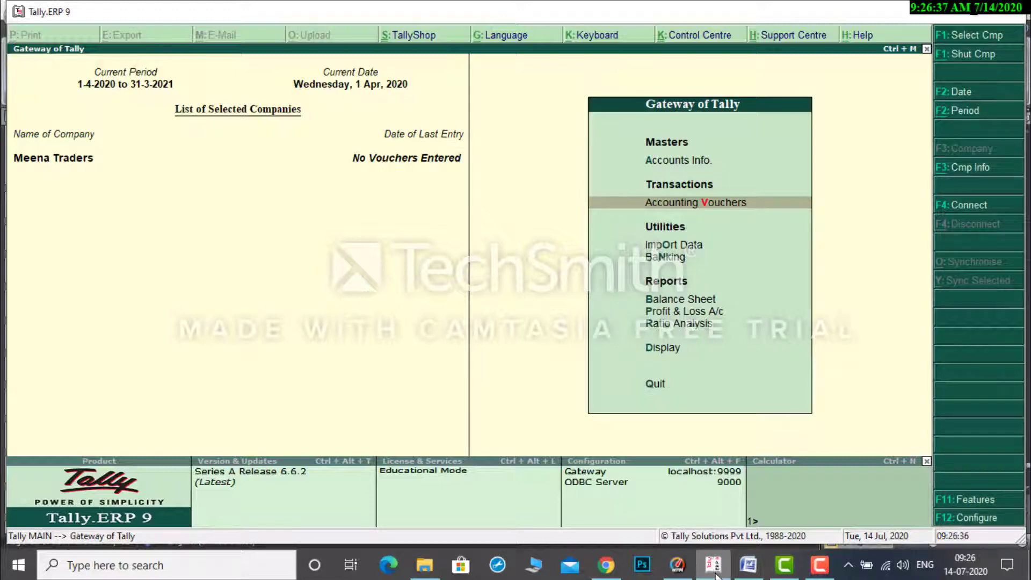
key(Return)
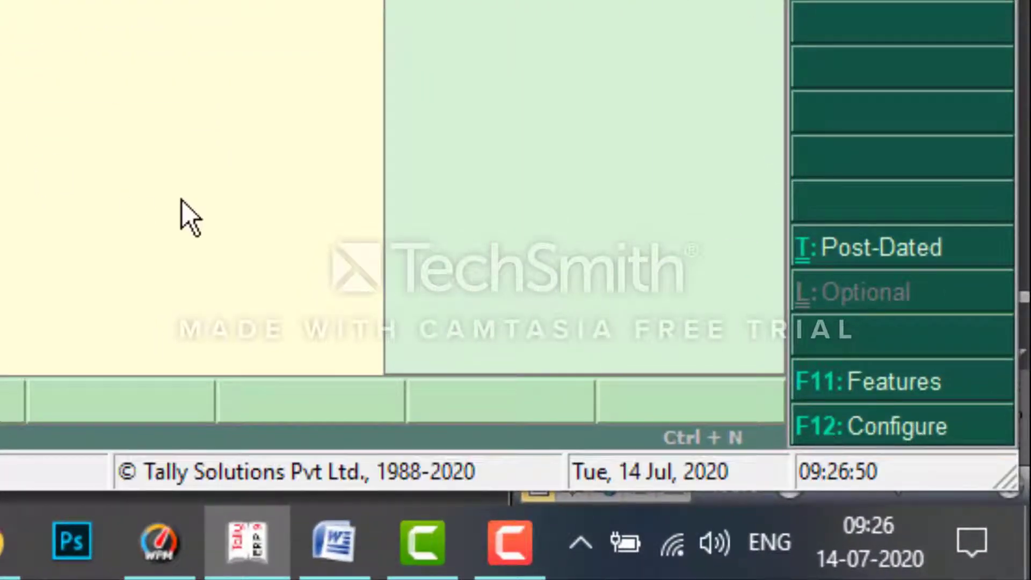
In the payment voucher configuration, enable single entry mode for payment, receipt and contra vouchers.
key(F12)
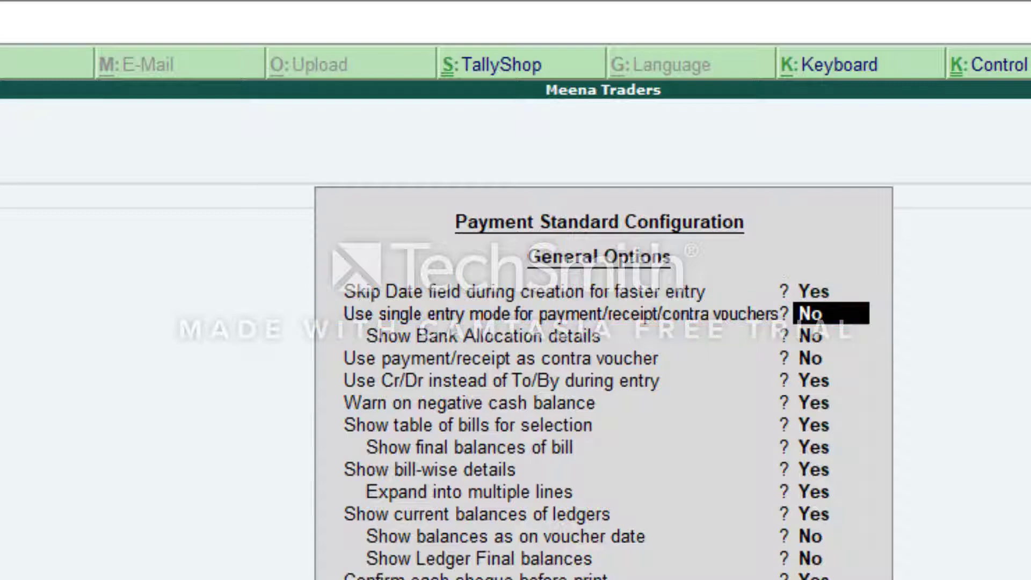
key(y)
key(Return)
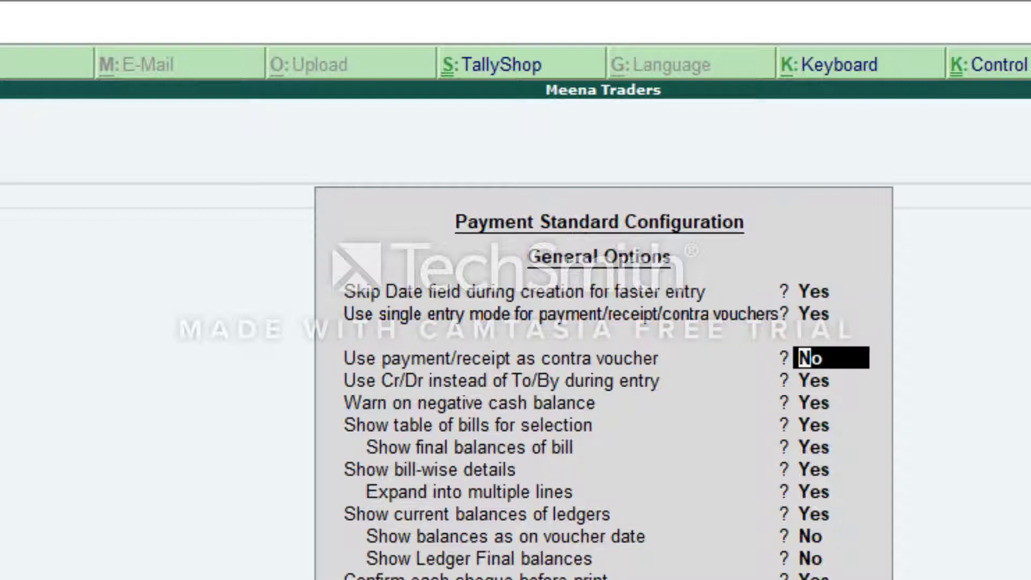
Set Use Cr/Dr instead of To/By during entry to No, keep the remaining options and accept the configuration.
key(Return)
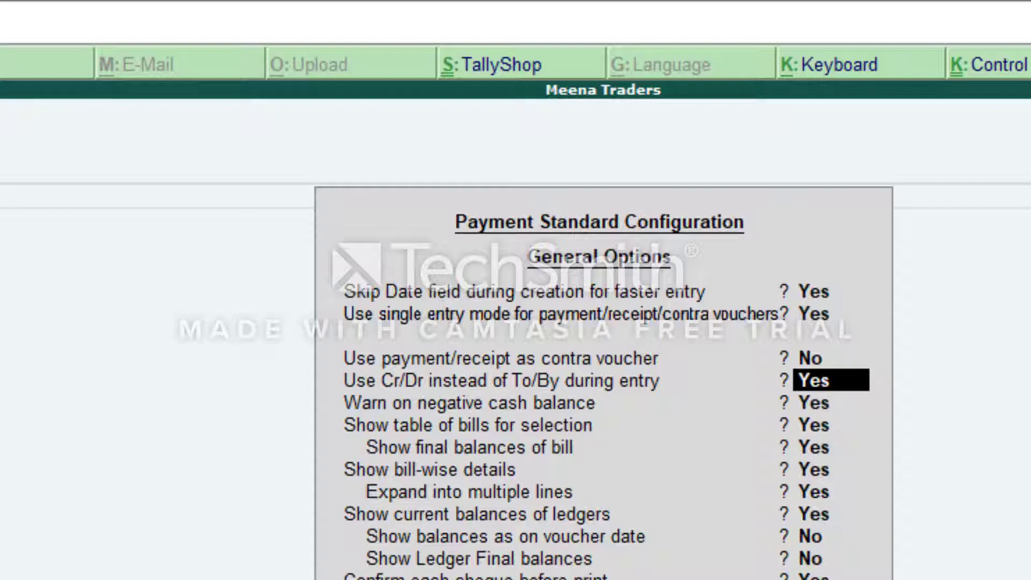
text(n)
key(Return)
key(Return)
key(Return)
key(Return)
key(Return)
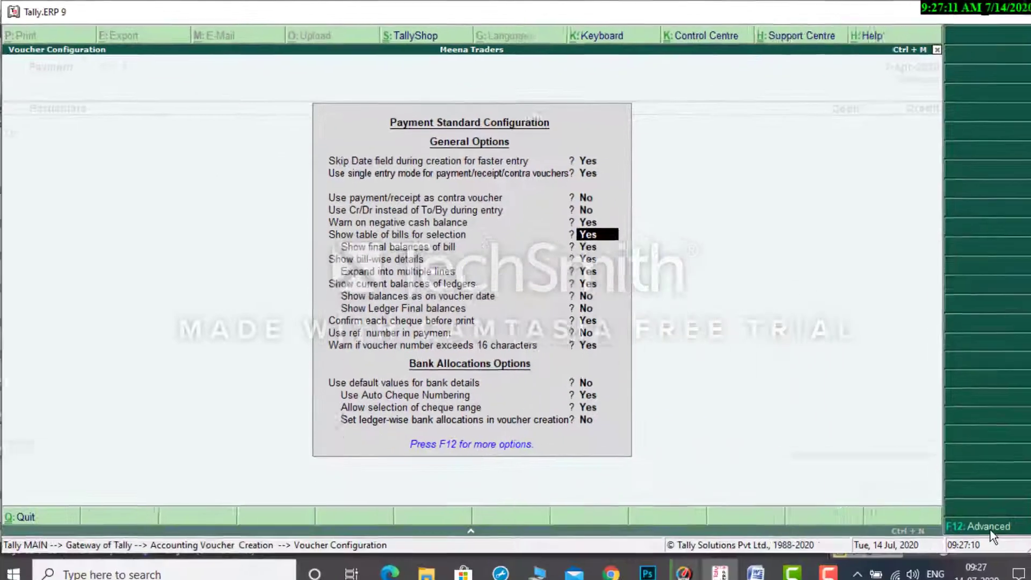
key(Return)
key(Return)
key(Return)
key(Return)
key(Return)
key(Return)
key(Return)
key(Return)
key(Return)
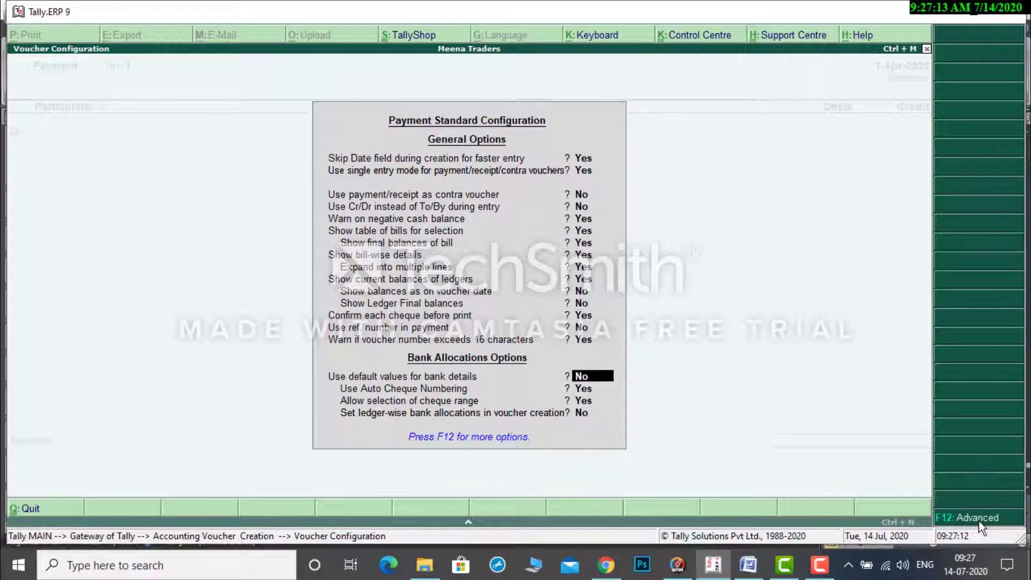
key(Return)
key(Return)
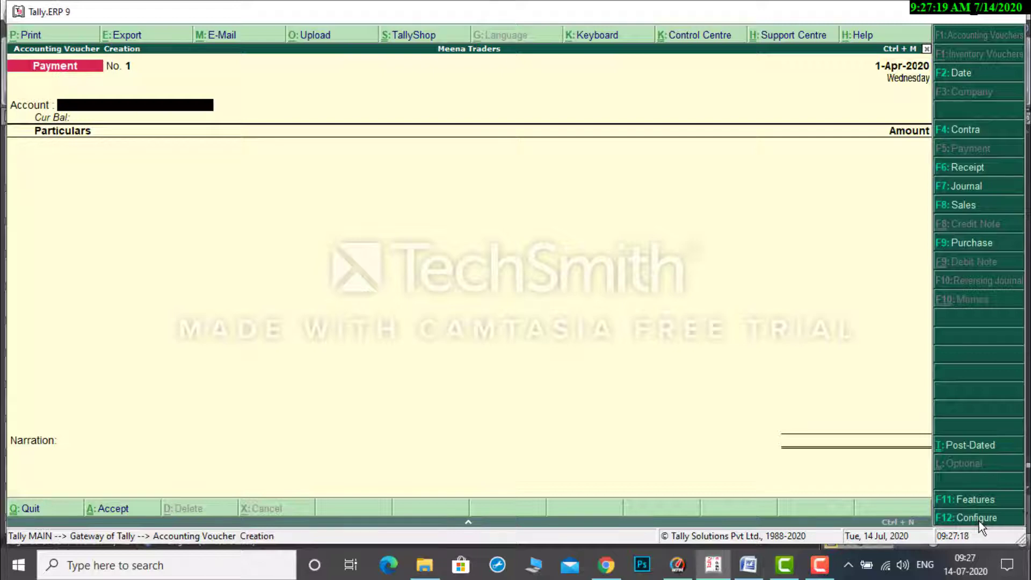
Check transaction 1 in the Word document and start a receipt voucher in Tally.ERP 9 with Cash as the account.
click(746, 568)
key(F6)
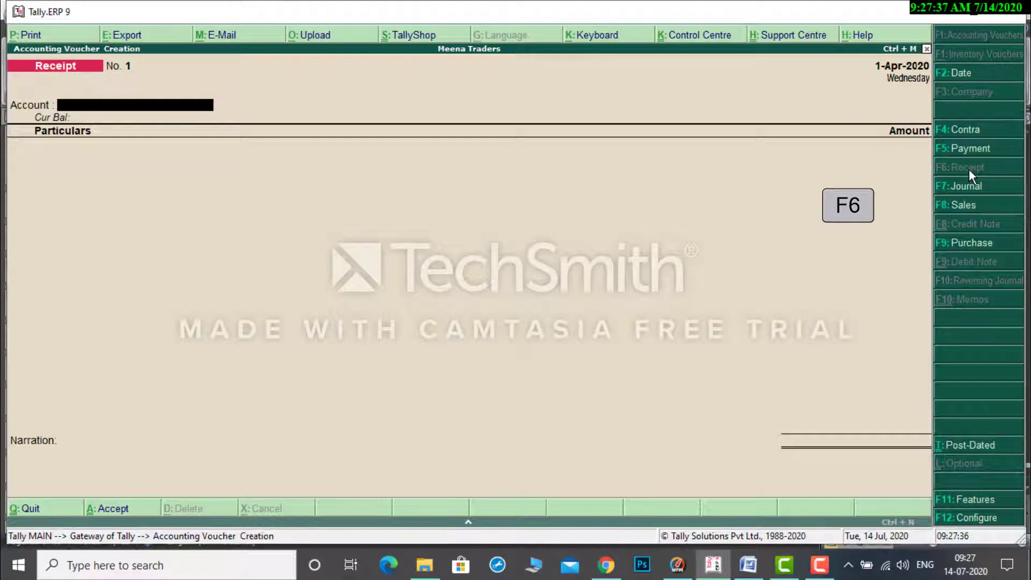
text(C)
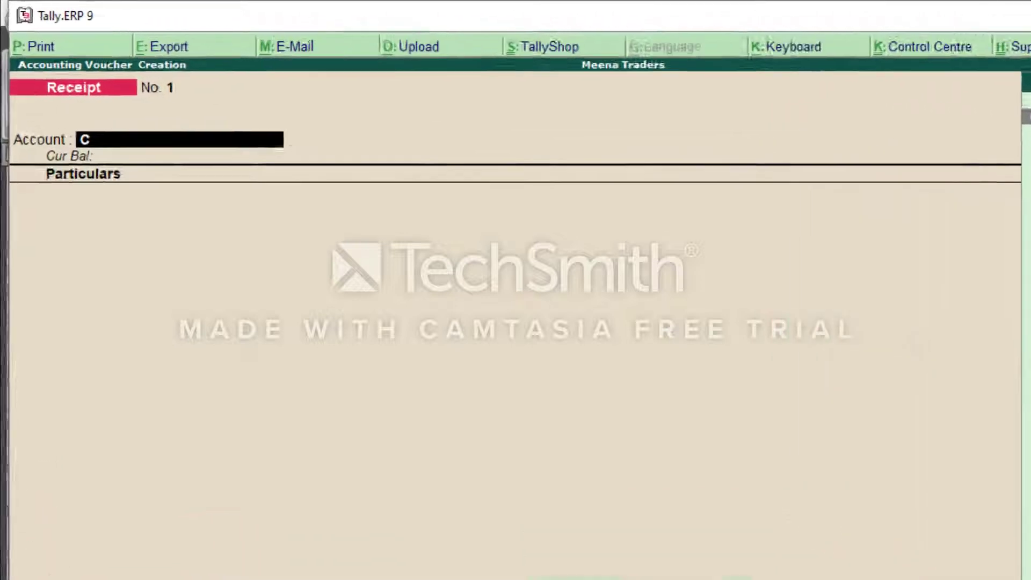
key(Return)
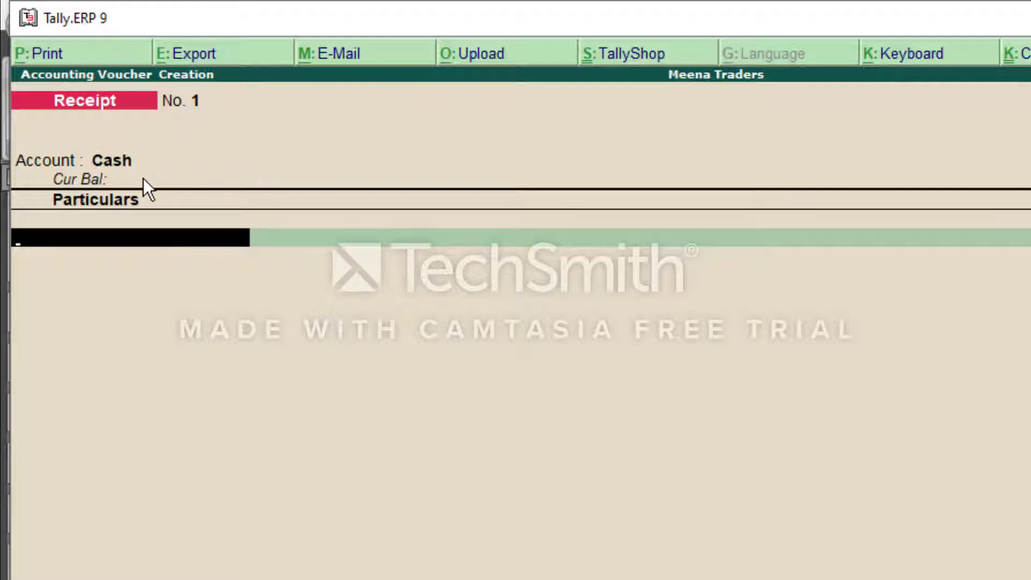
Enter Capital in the receipt voucher's particulars with an amount of 5,00,000.
text(C)
key(Return)
text(500000)
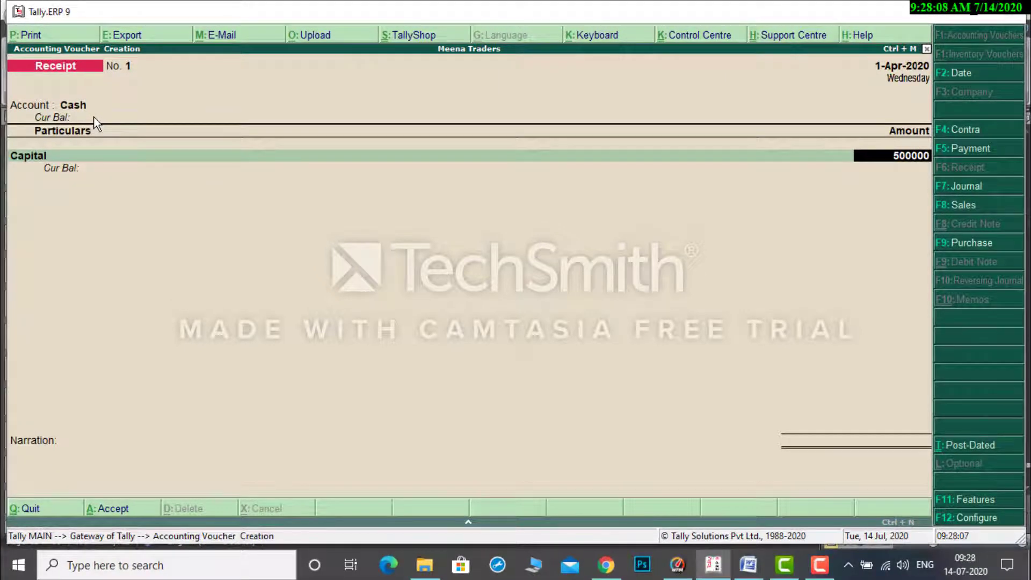
key(Return)
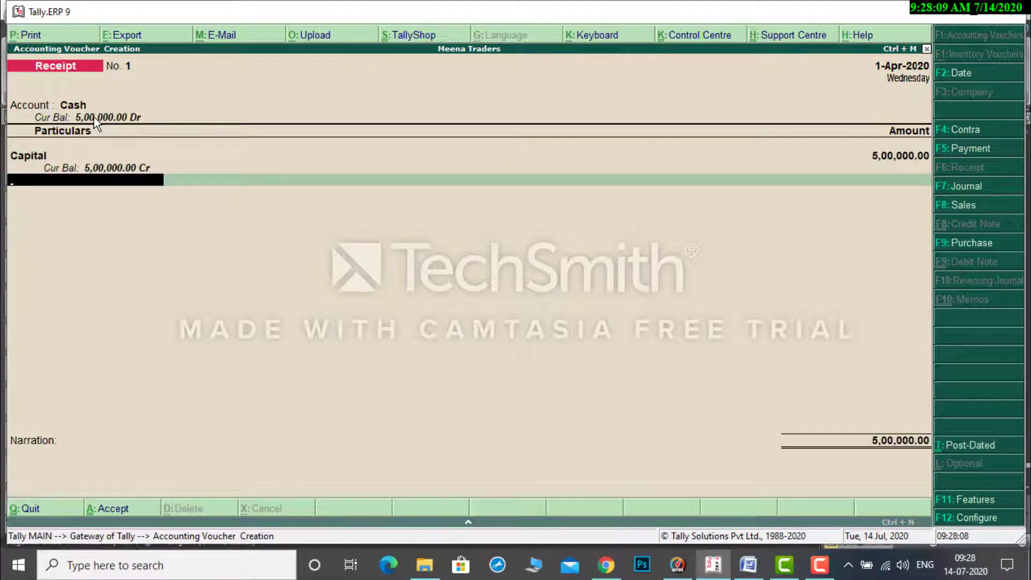
Finish the Capital receipt voucher with no further particulars and a blank narration, and accept it.
key(Return)
key(Return)
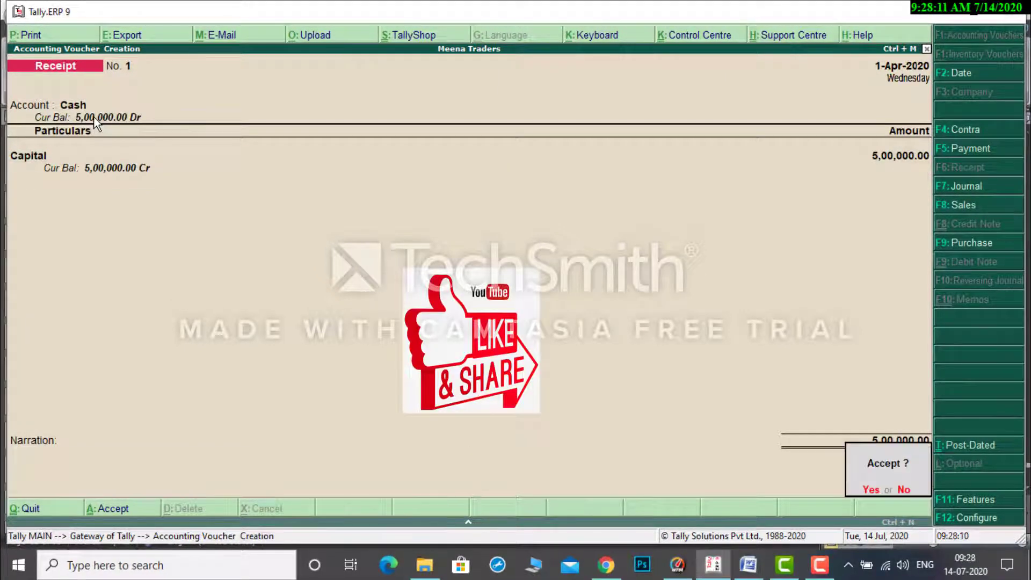
key(Return)
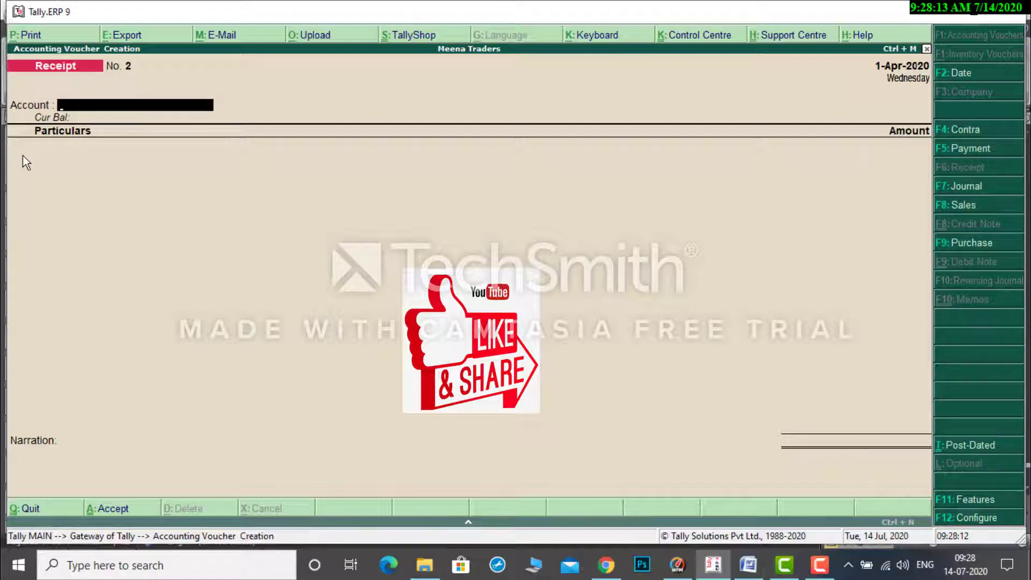
Check transaction 2 in the Word document and start a purchase voucher in Tally.ERP 9, leaving the supplier invoice number and date blank.
click(747, 564)
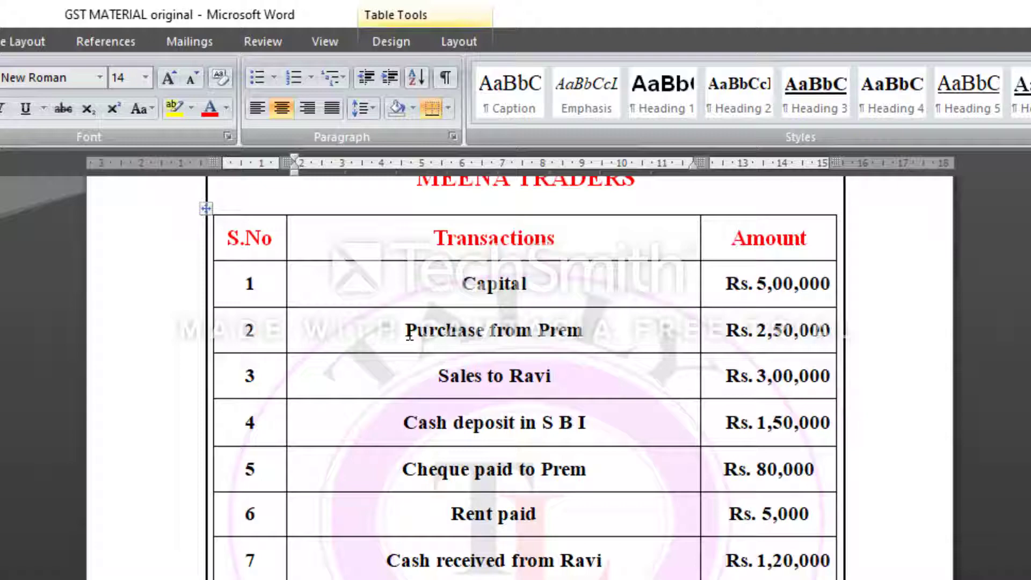
drag(437, 235, 568, 234)
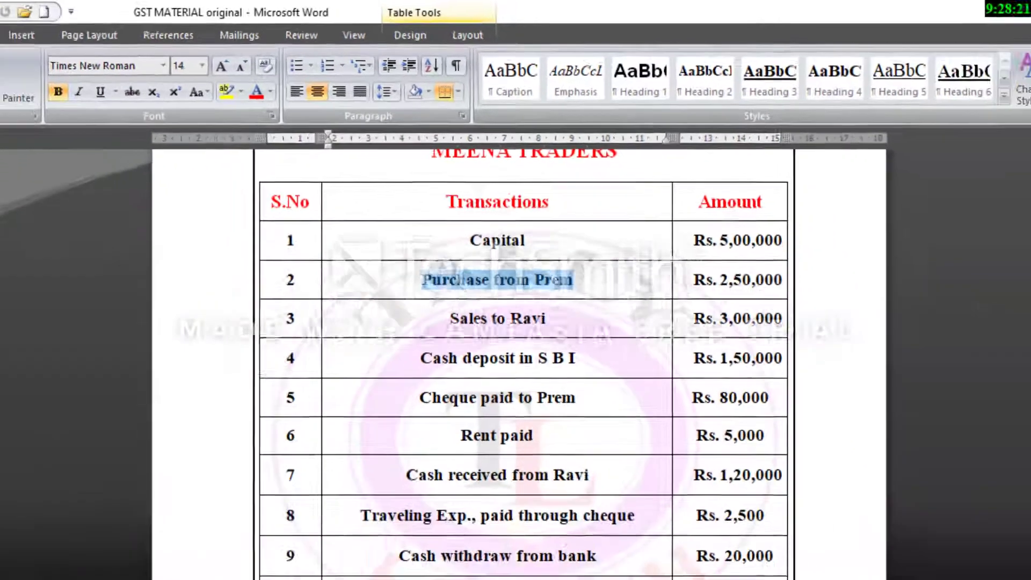
click(716, 563)
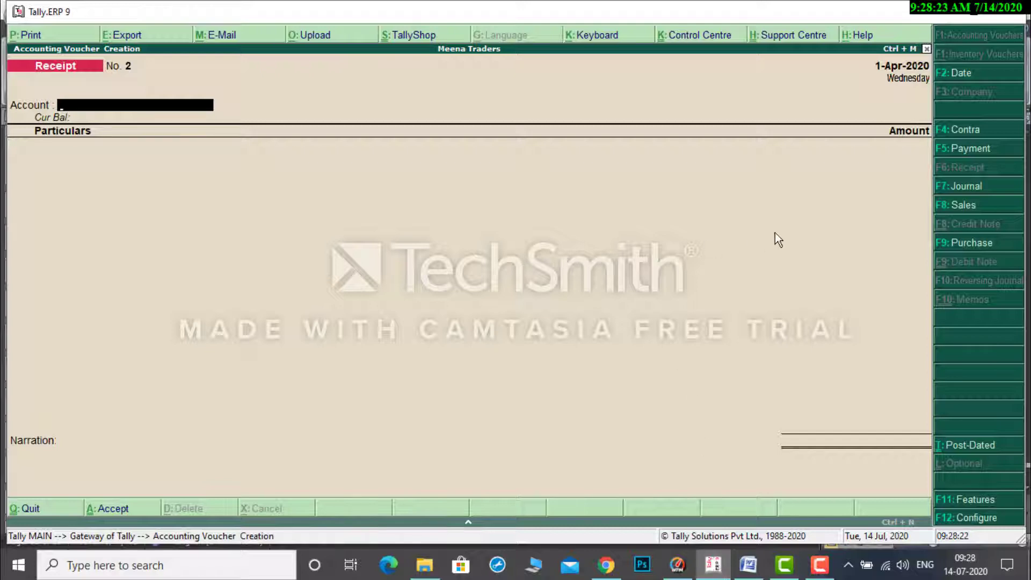
key(F9)
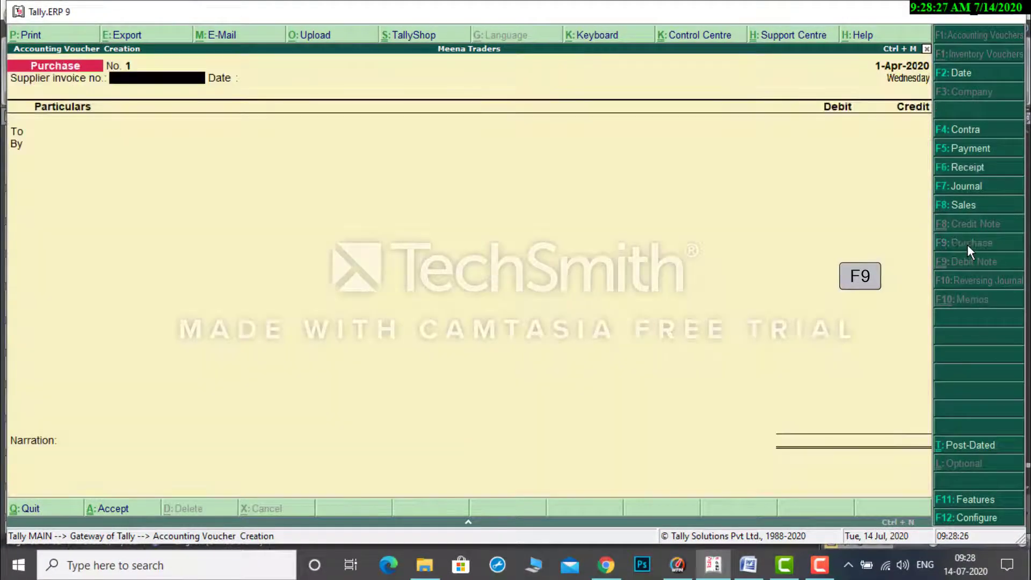
key(Return)
key(Return)
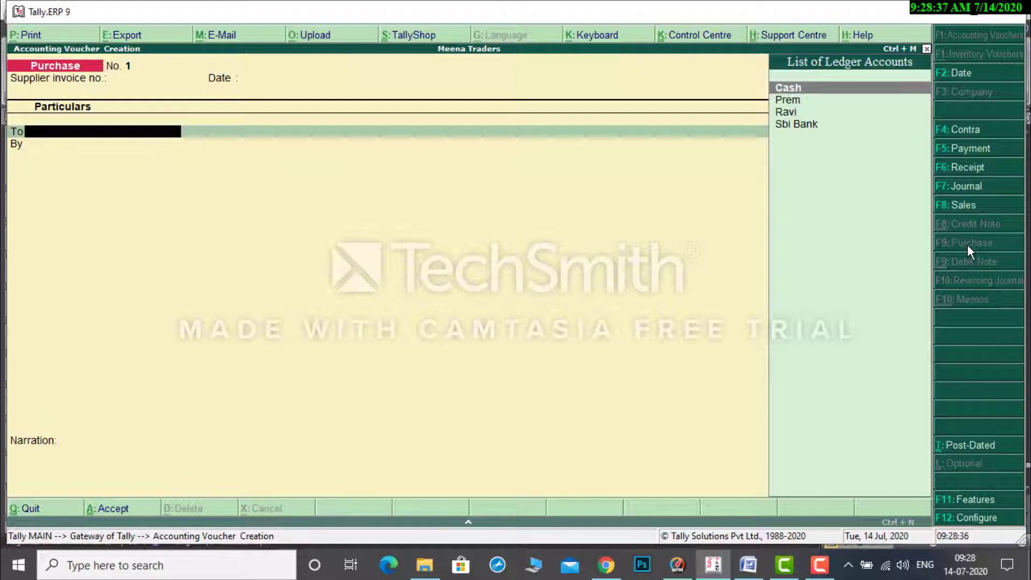
Credit the supplier's ledger with 2,50,000 in the purchase voucher, keeping Andhra Pradesh as the state in the supplier's details.
key(Down)
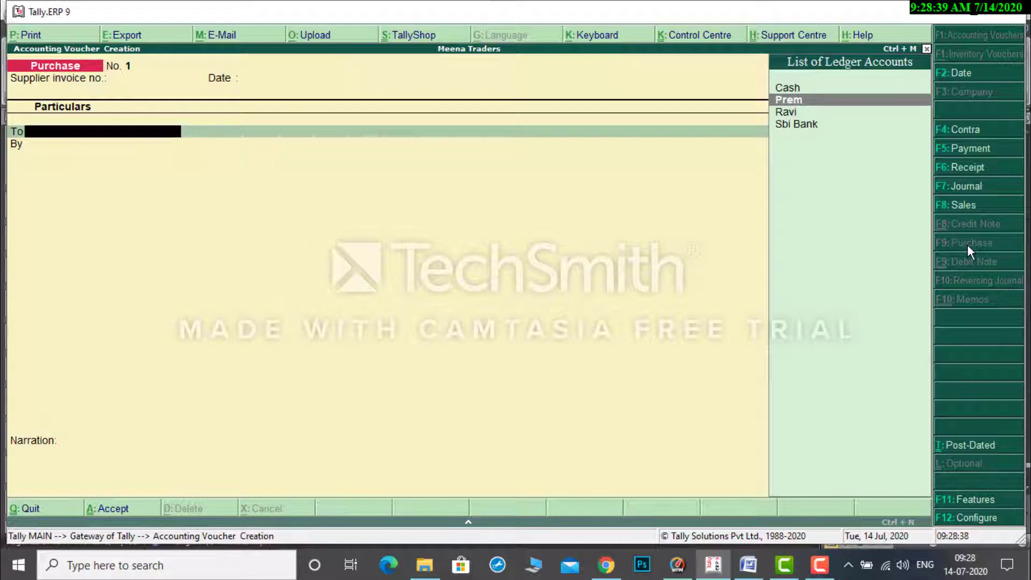
key(Return)
key(Return)
key(Return)
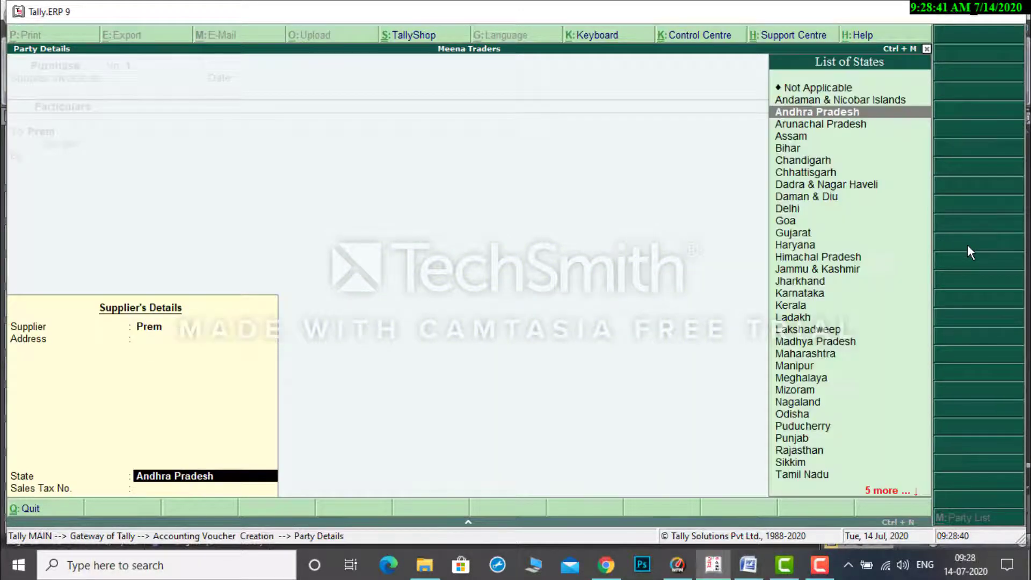
key(Return)
key(Return)
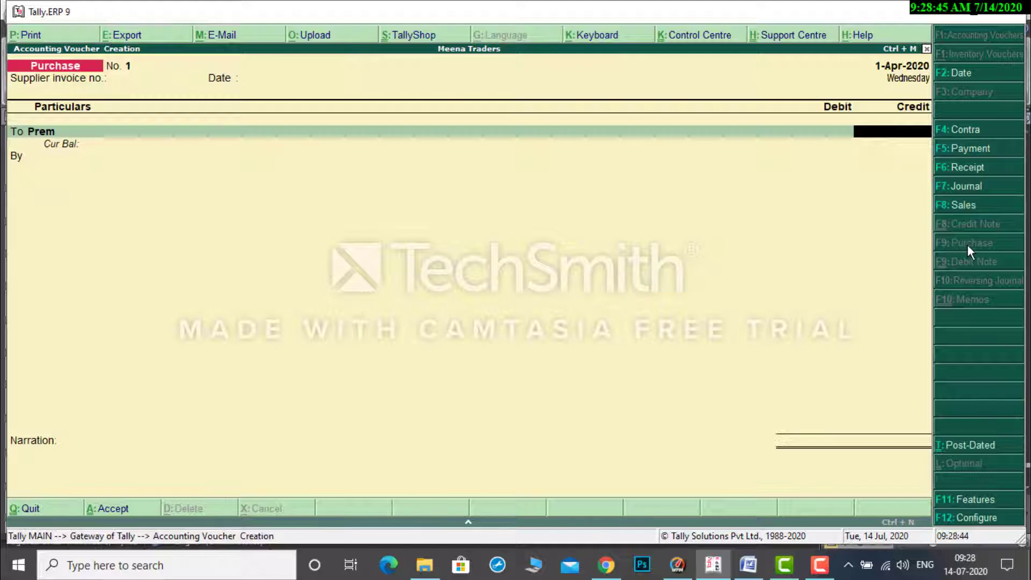
text(250000)
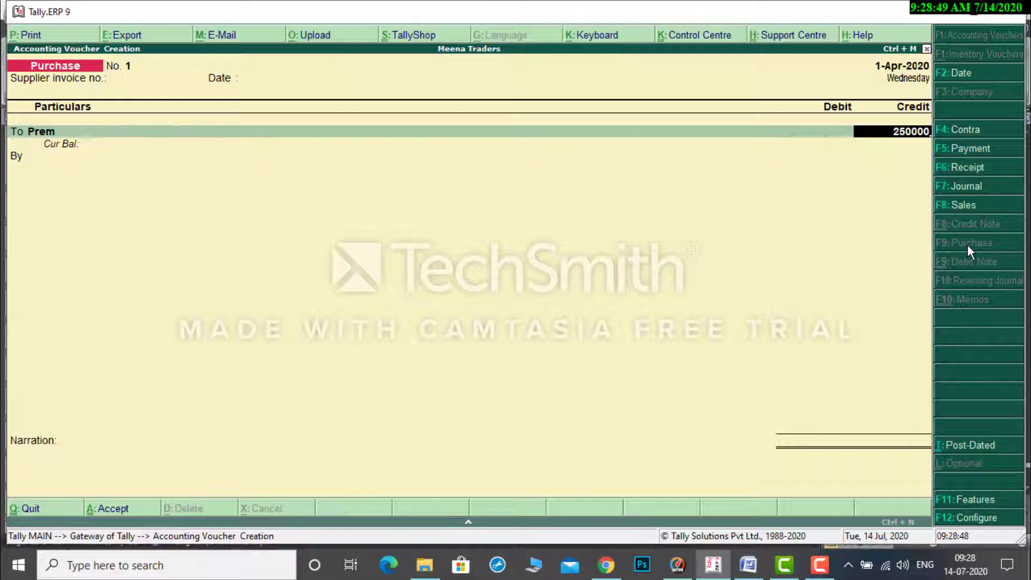
key(Return)
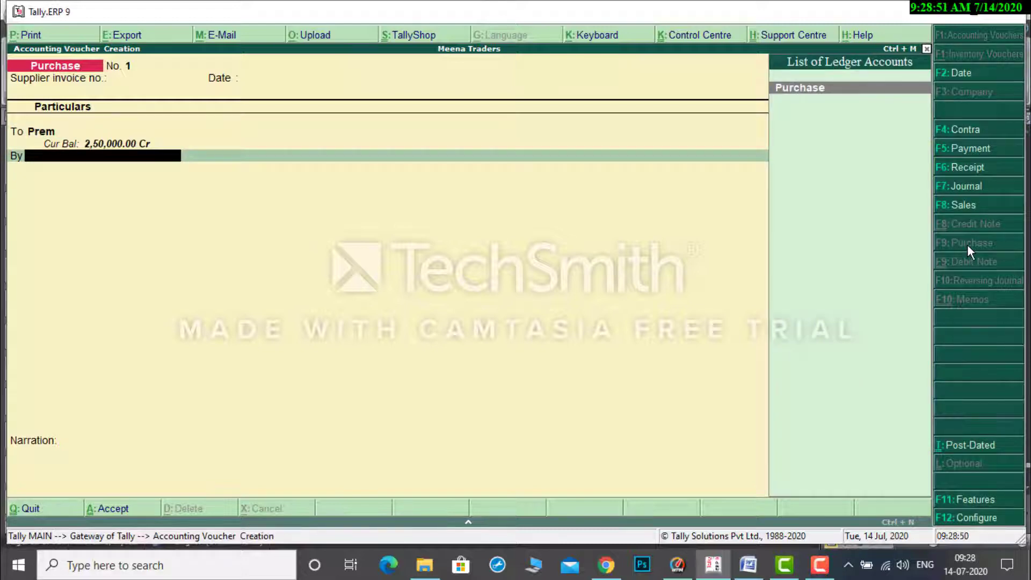
Debit the Purchase ledger with 2,50,000, leave the narration blank and accept the purchase voucher.
key(Return)
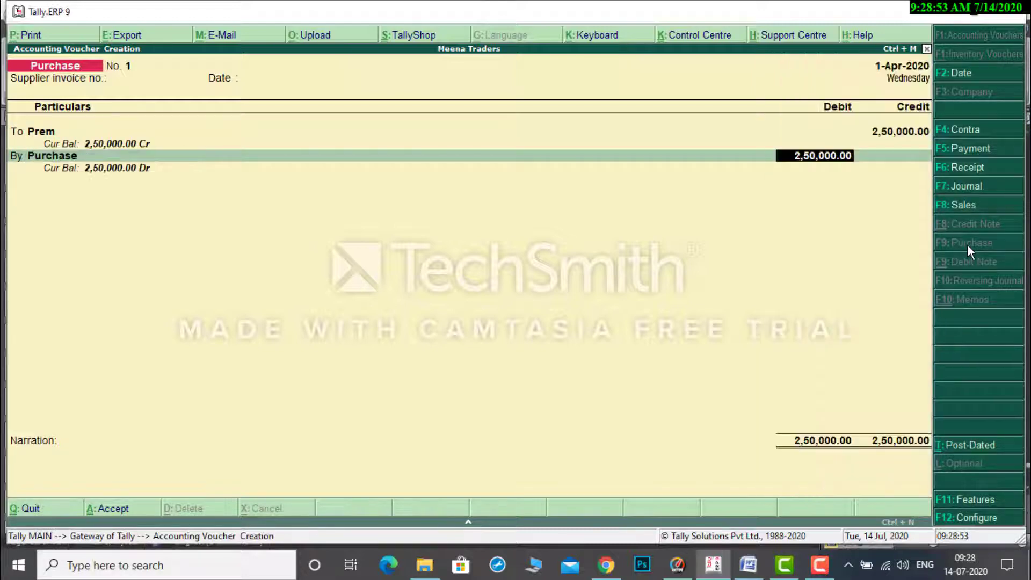
key(Return)
key(Return)
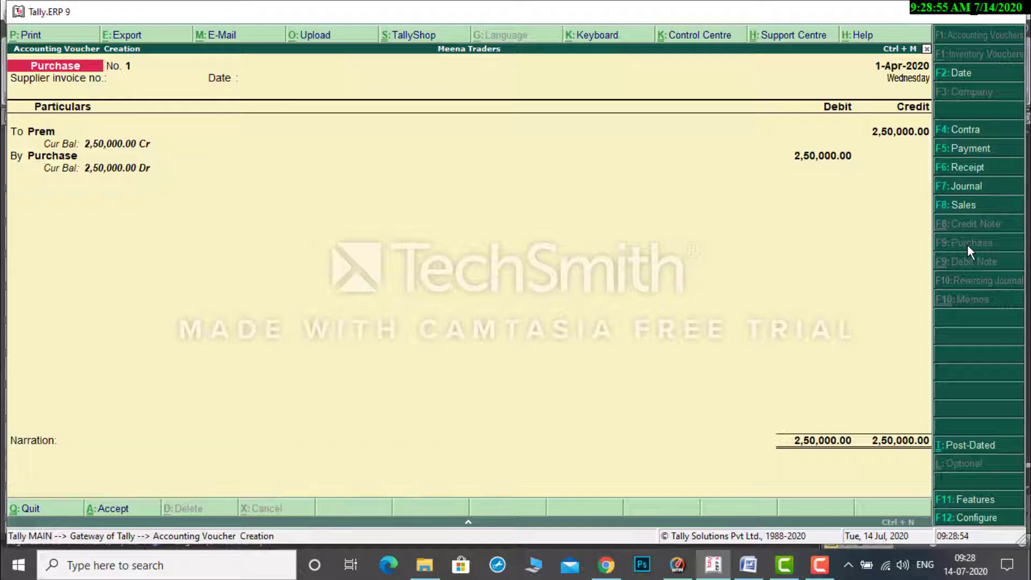
key(Return)
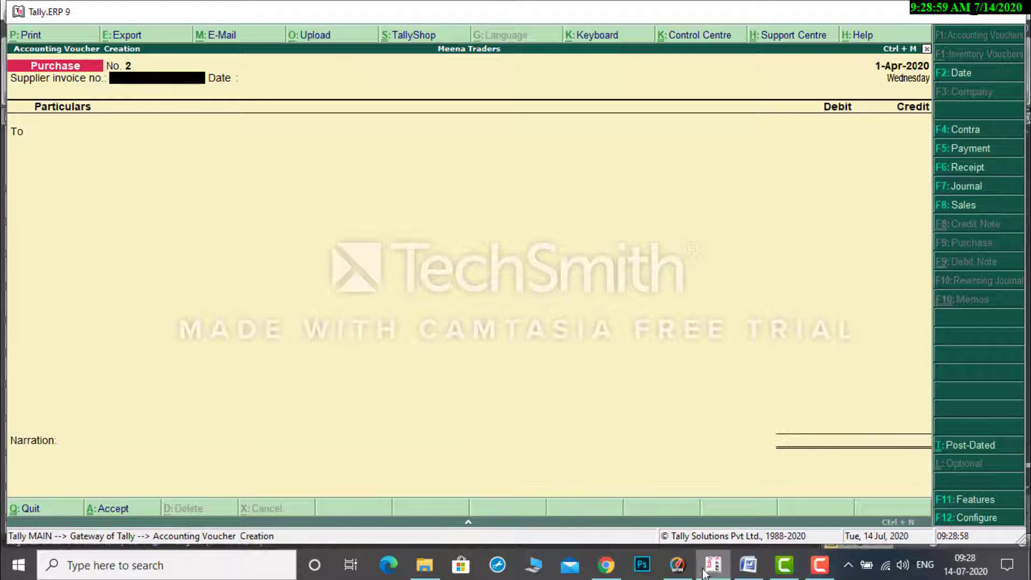
Check transaction 3 in the Word document and start a sales voucher in Tally.ERP 9.
click(751, 564)
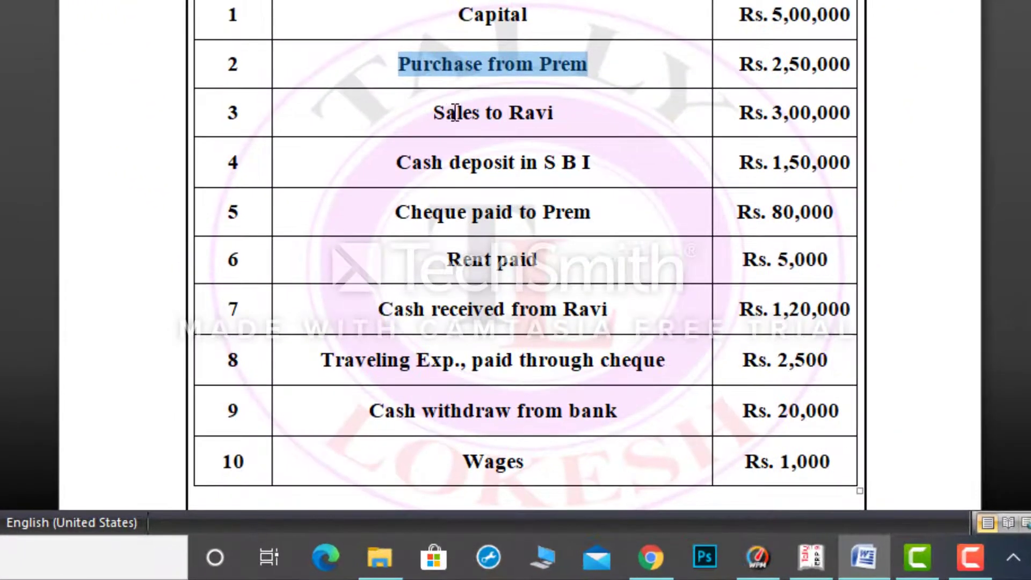
click(467, 262)
drag(445, 112, 547, 111)
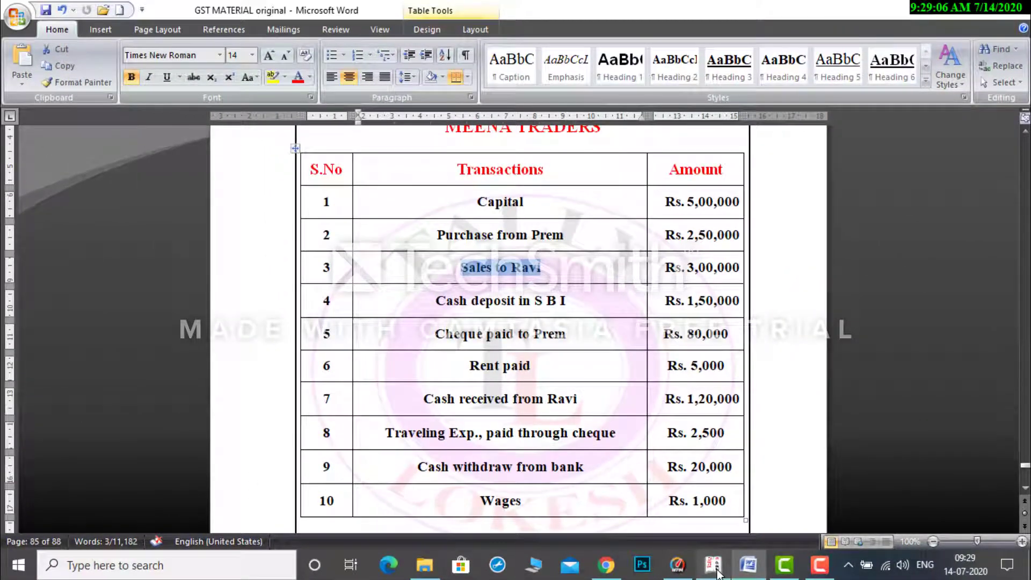
click(717, 570)
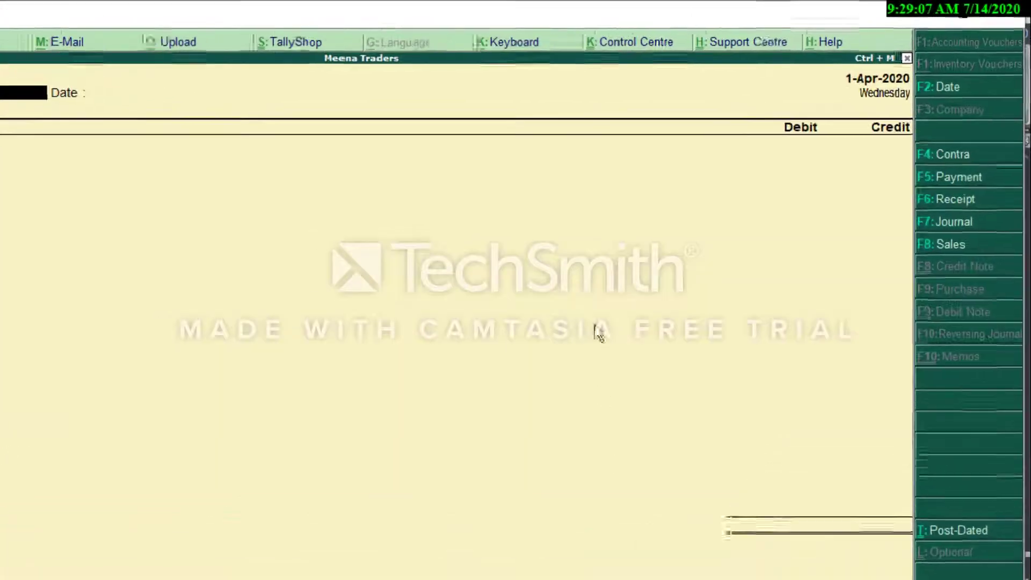
key(F8)
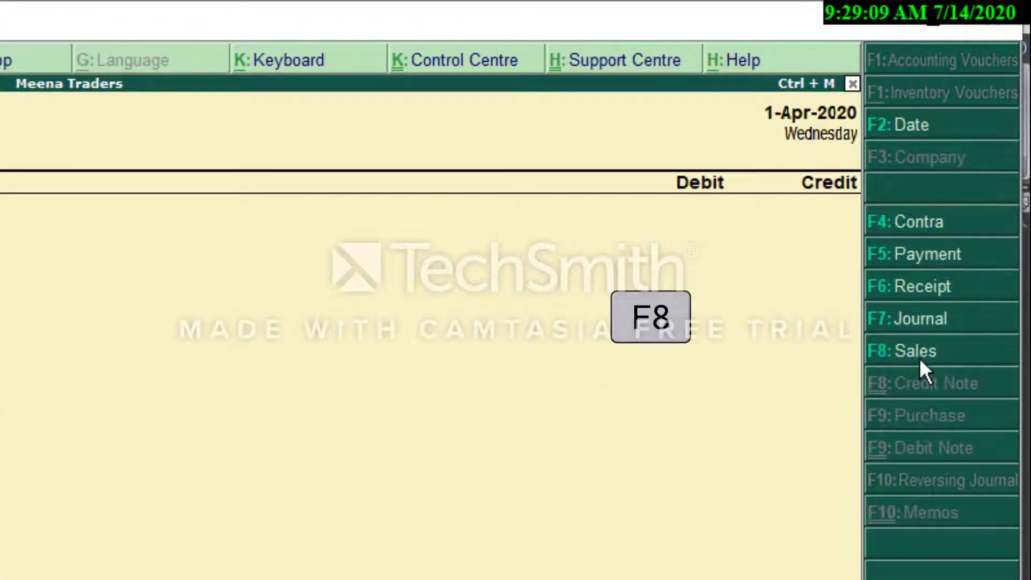
click(919, 358)
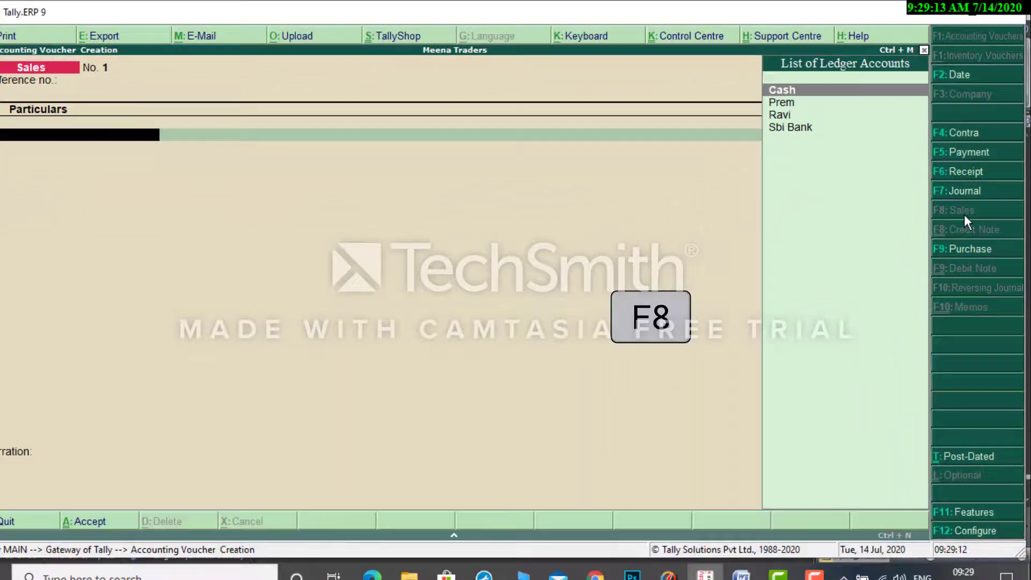
Debit the buyer's ledger with 3,00,000 in the sales voucher, keeping Andhra Pradesh as the state in the buyer's details.
key(Down)
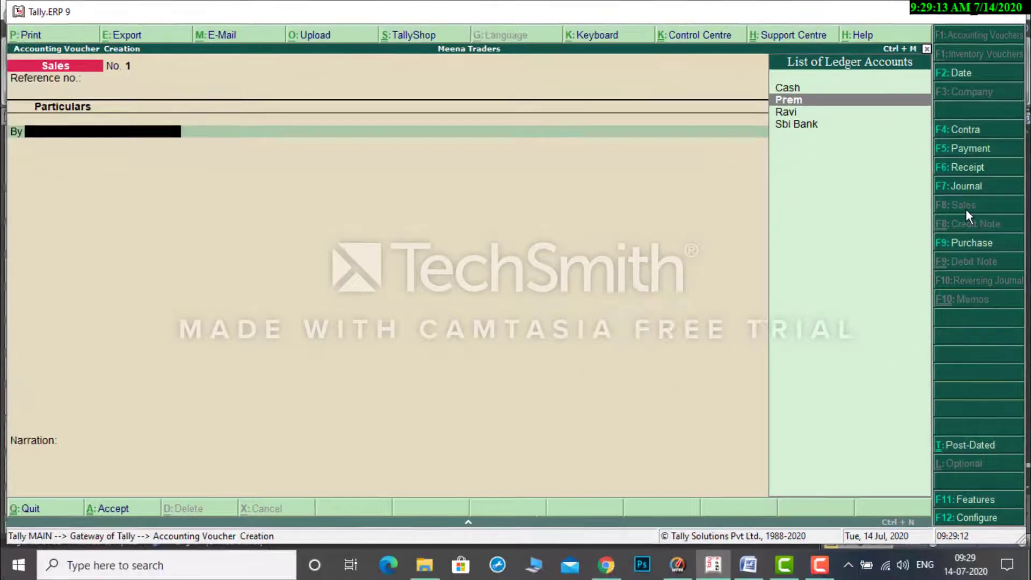
key(Down)
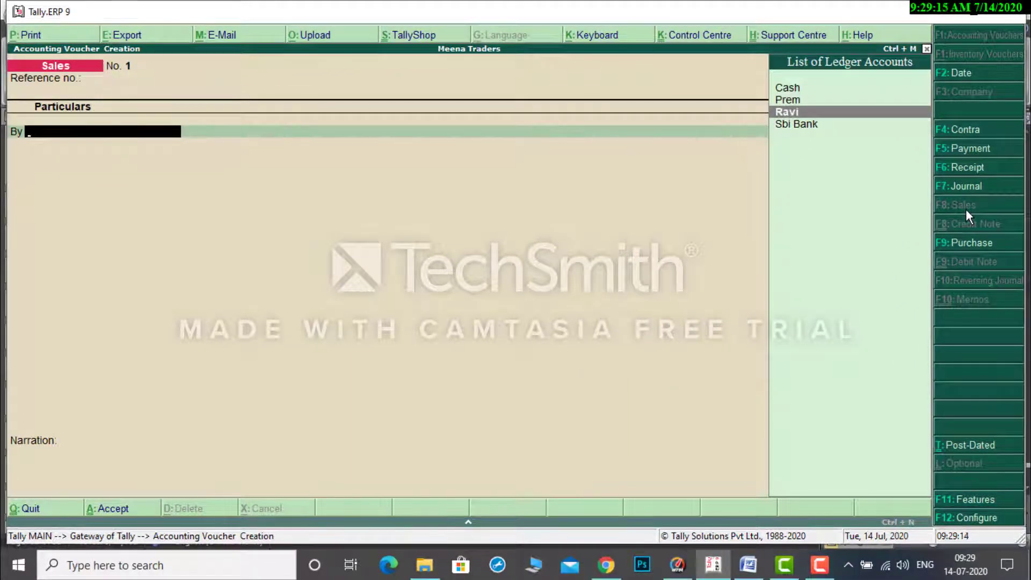
key(Return)
key(Return)
key(Return)
key(Return)
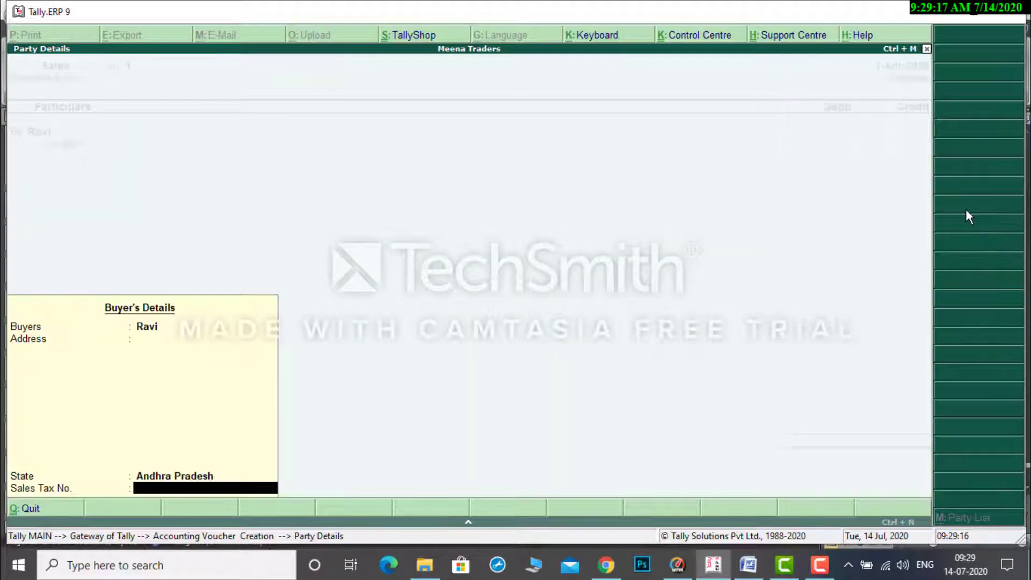
key(Return)
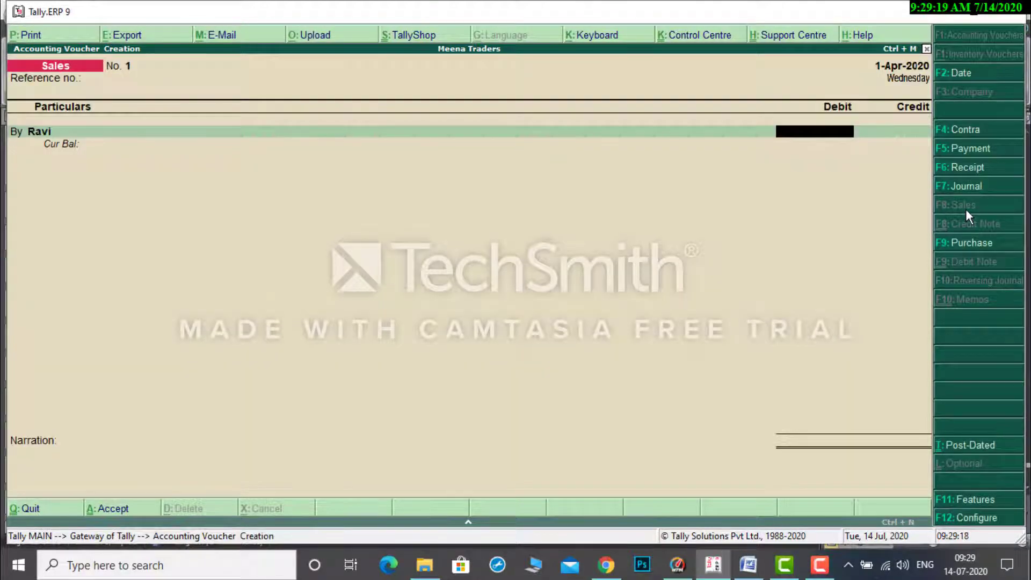
text(300000)
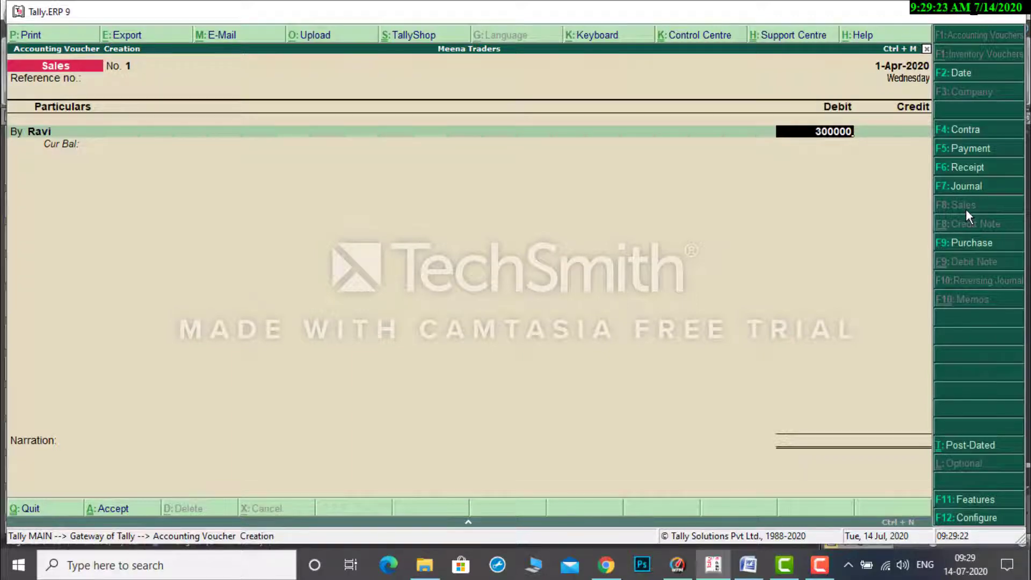
key(Return)
Credit the Sales ledger with 3,00,000, leave the narration blank and accept the sales voucher.
key(Return)
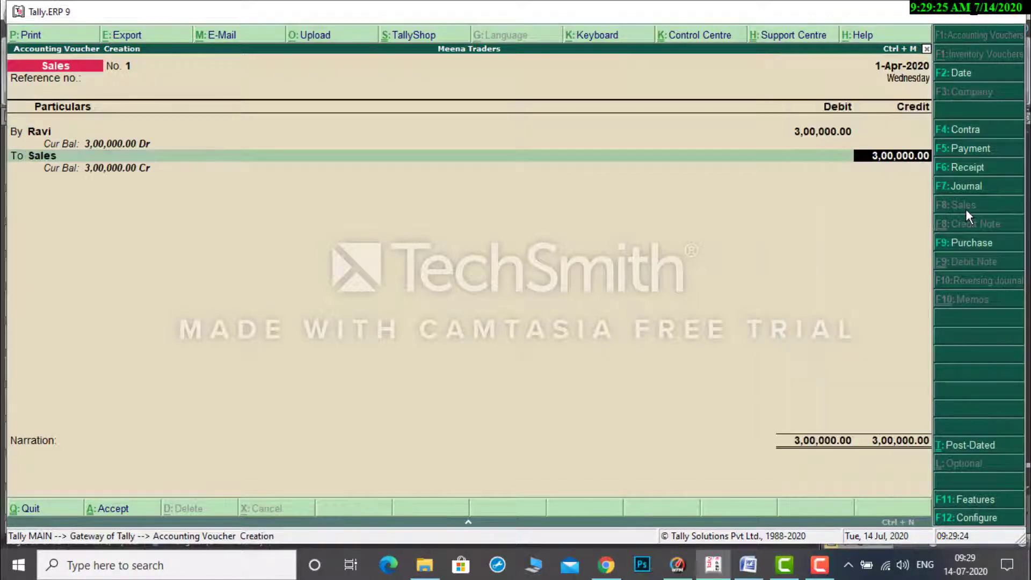
key(Return)
key(Return)
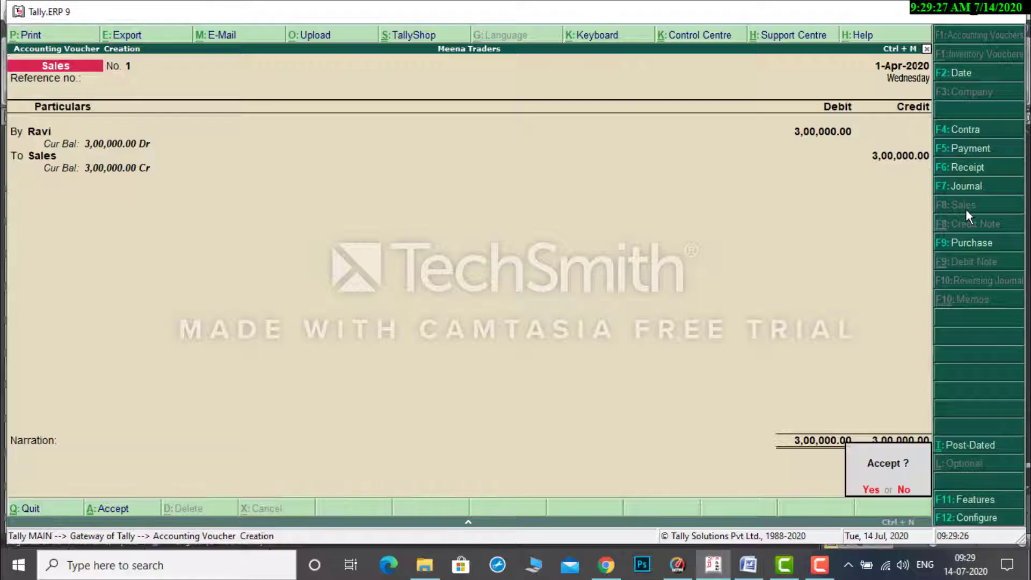
key(Return)
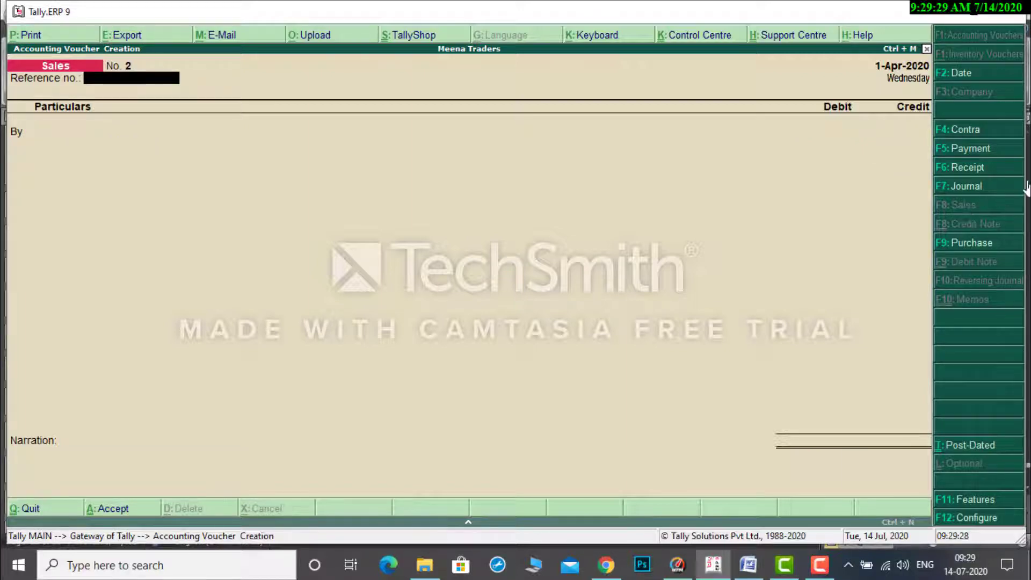
Check transaction 4, the cash deposit in SBI, in the Word document and start a contra voucher in Tally.ERP 9.
click(748, 565)
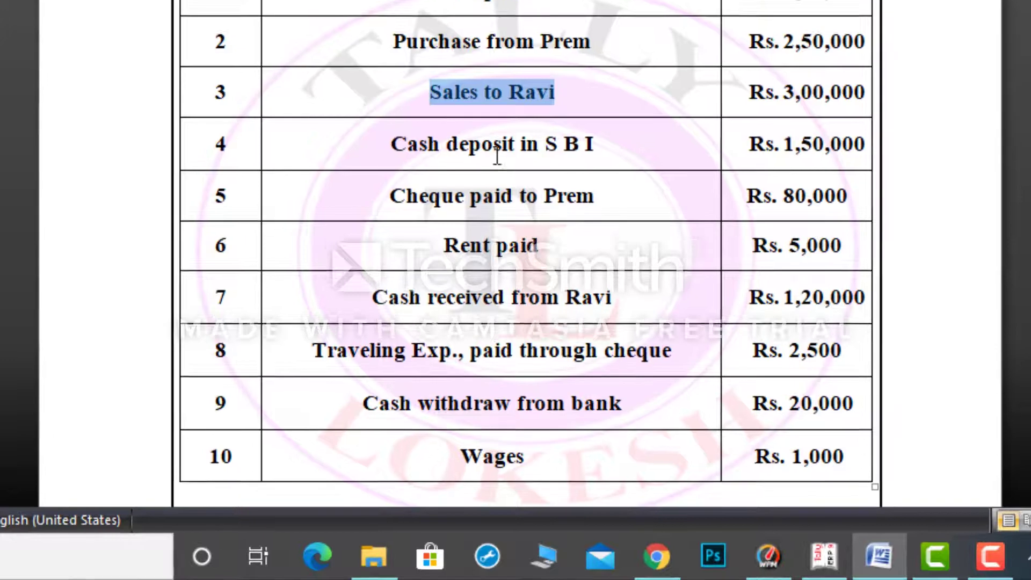
drag(492, 176, 403, 171)
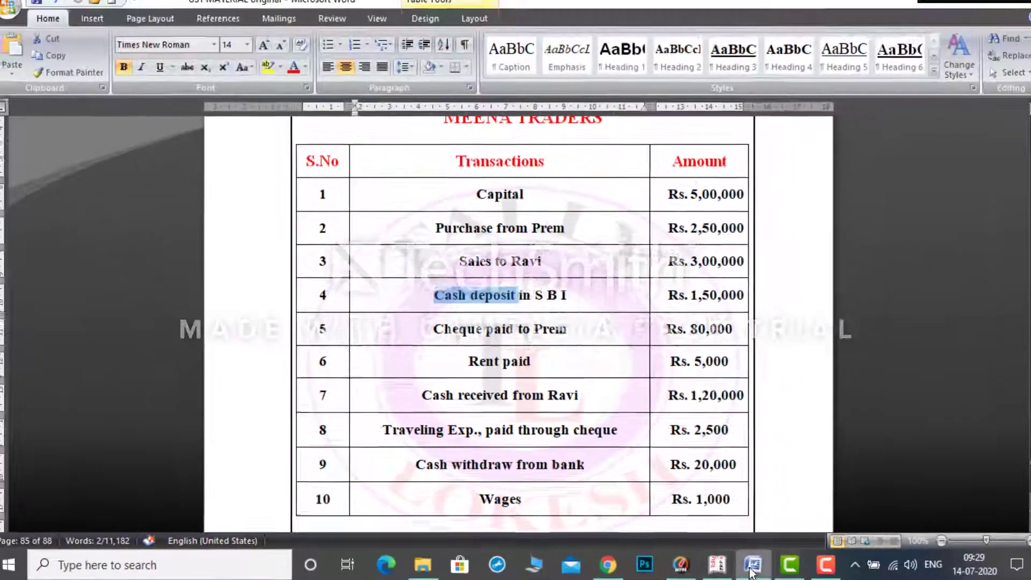
click(751, 567)
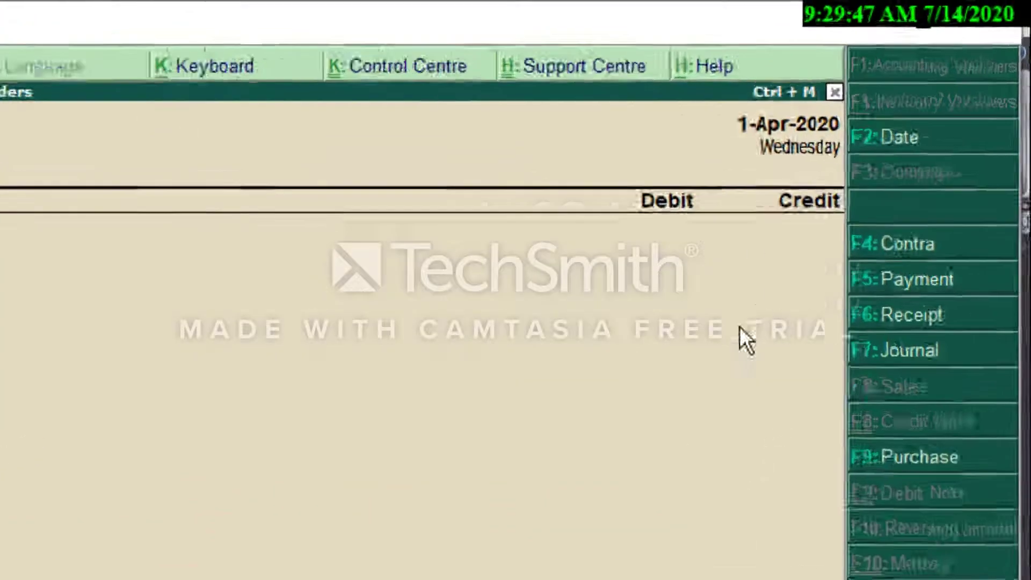
key(F4)
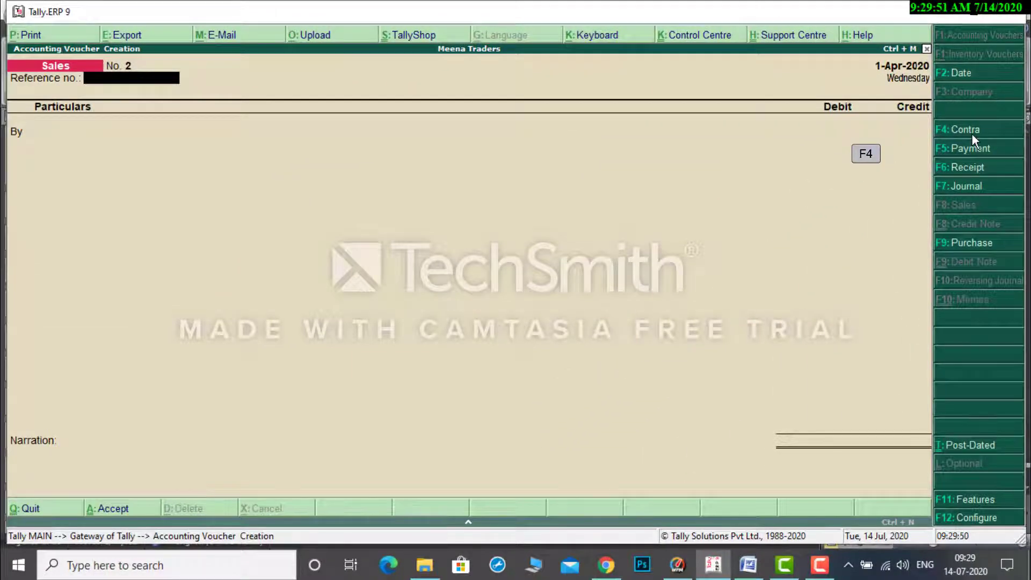
click(972, 136)
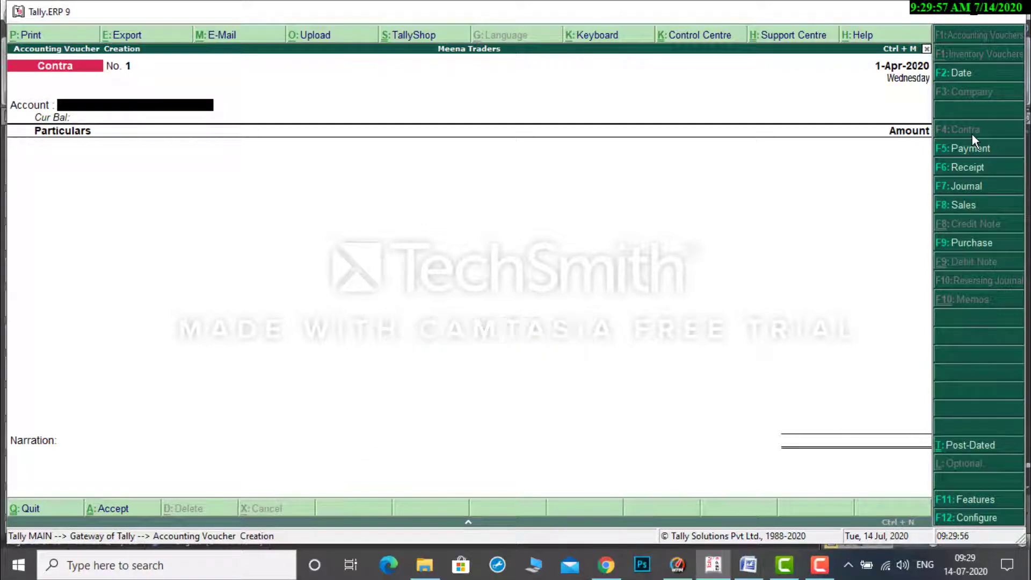
Choose Sbi Bank as the contra voucher's account and enter Cash in its particulars.
text(S)
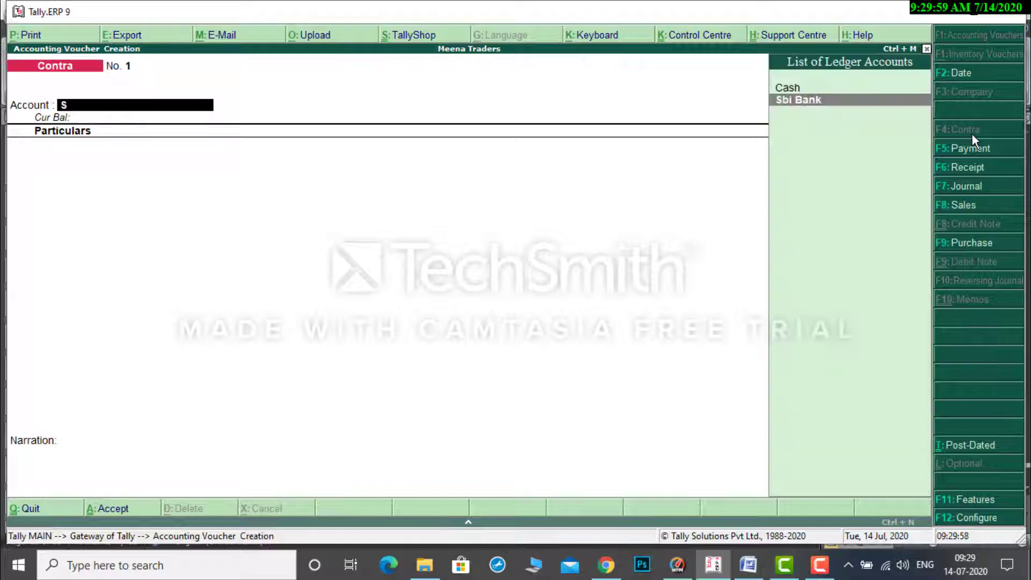
key(Return)
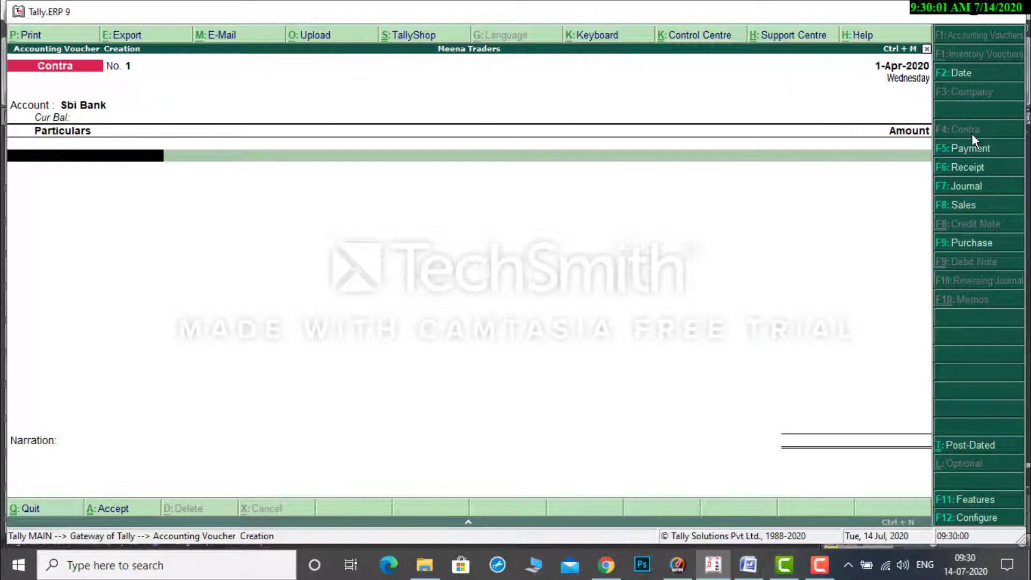
text(C)
key(Return)
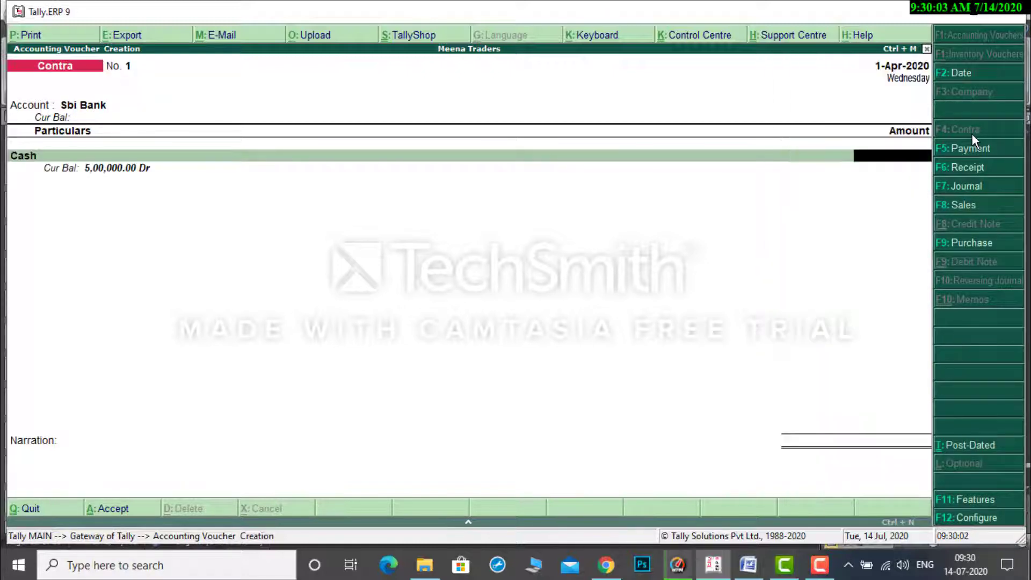
Check the SBI cash deposit's amount in the Word document and enter 1,50,000 for Cash in Tally.ERP 9's contra voucher.
click(748, 565)
drag(688, 299, 739, 301)
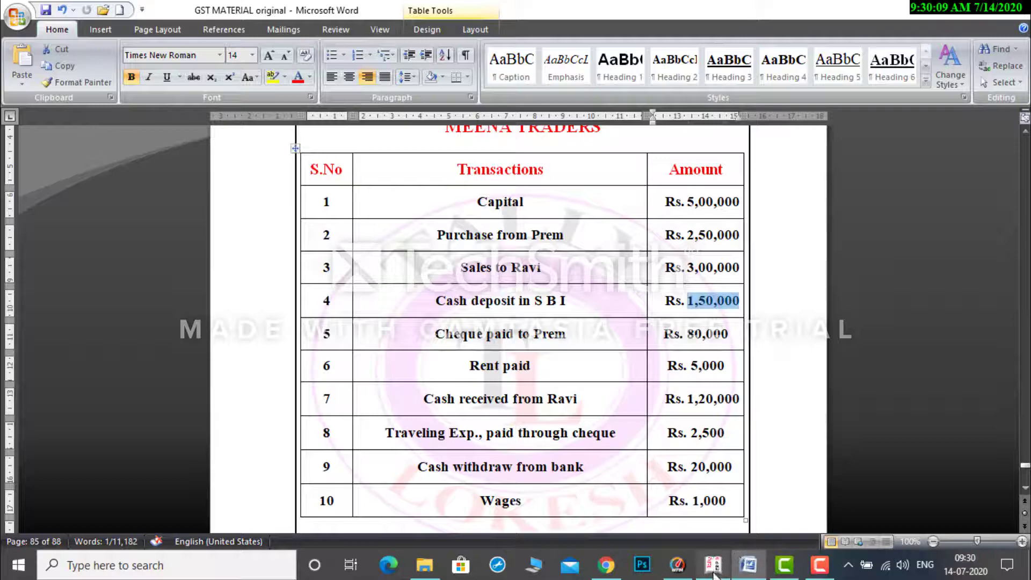
click(713, 567)
text(1)
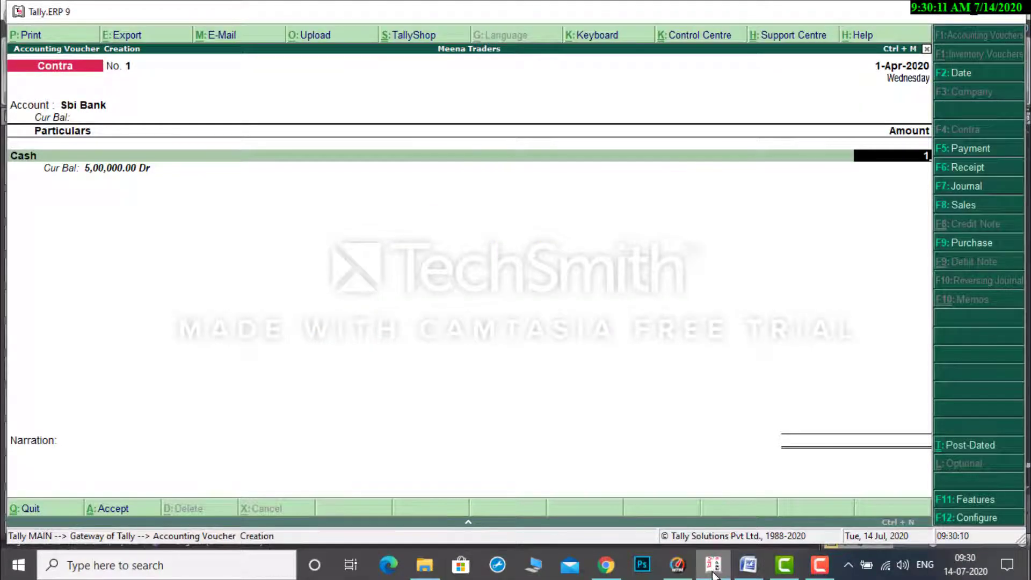
text(,50,000)
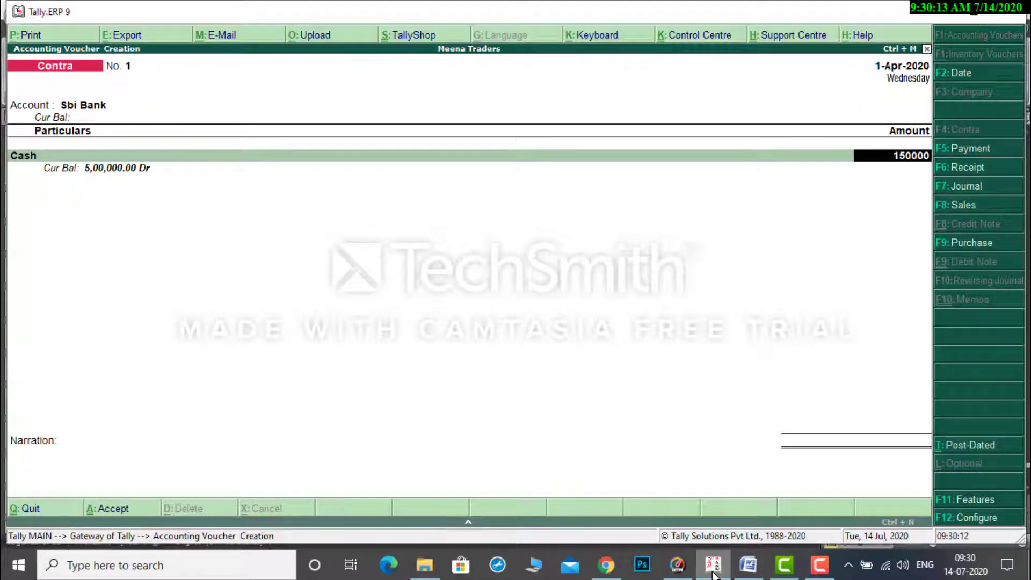
key(Return)
Keep the Sbi Bank allocation as Cash with blank denominations and narration, and accept the contra voucher.
key(Return)
key(Return)
key(Return)
key(Return)
key(Return)
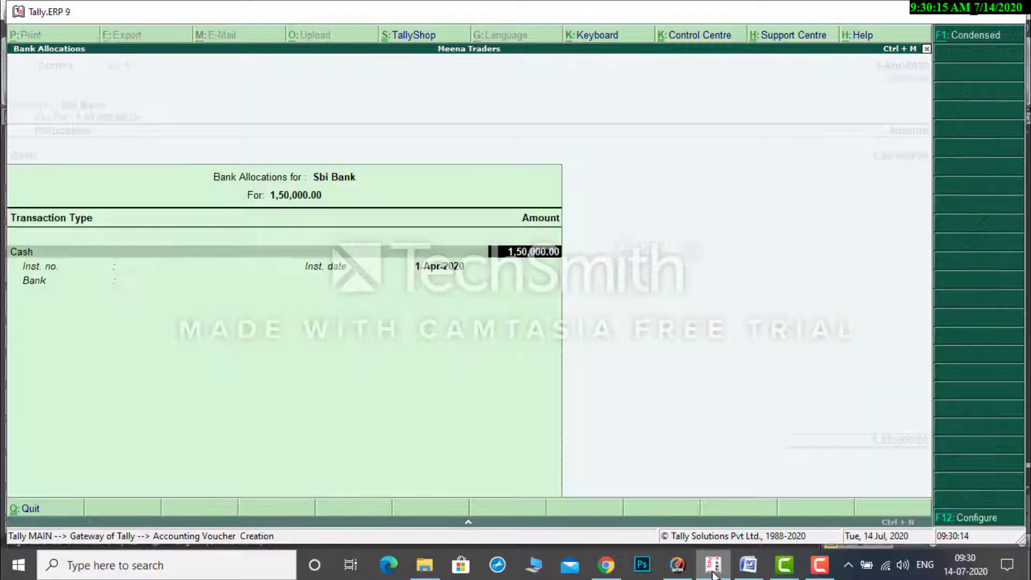
key(Return)
key(Return)
key(Return)
key(Return)
key(Return)
key(Return)
key(Return)
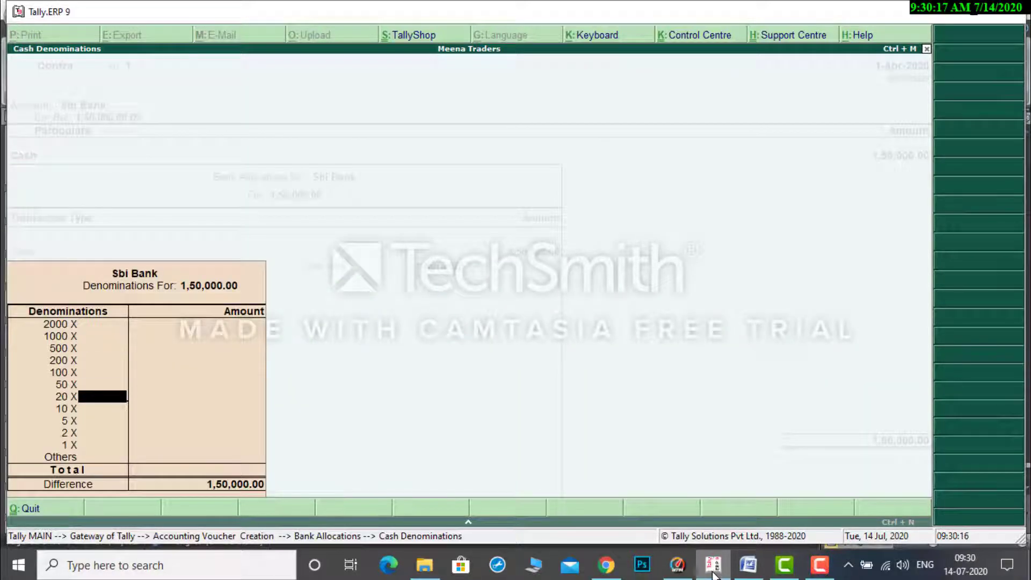
key(Return)
key(Return)
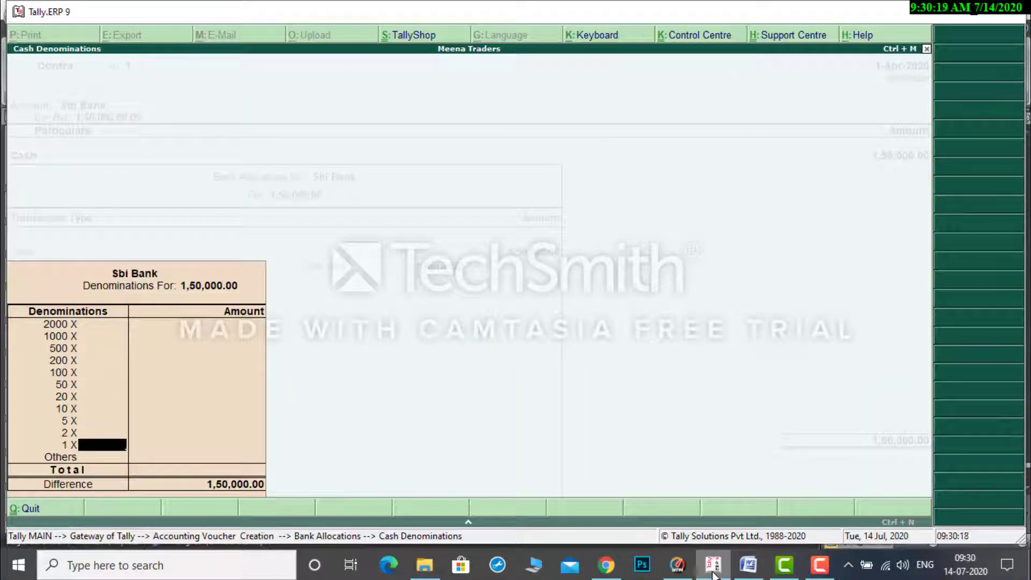
key(Return)
key(Return)
key(Return)
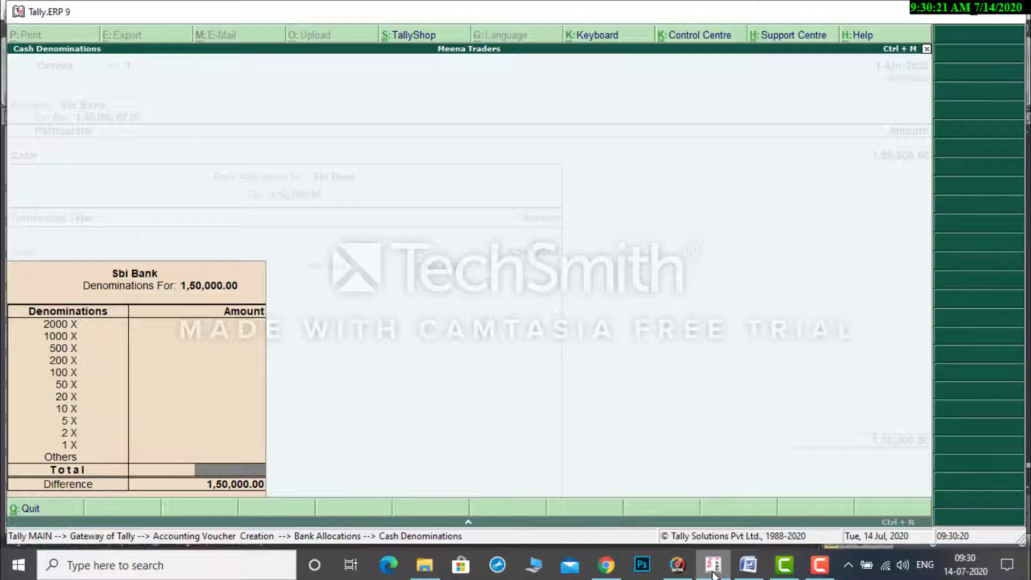
key(Return)
key(Return)
key(Return)
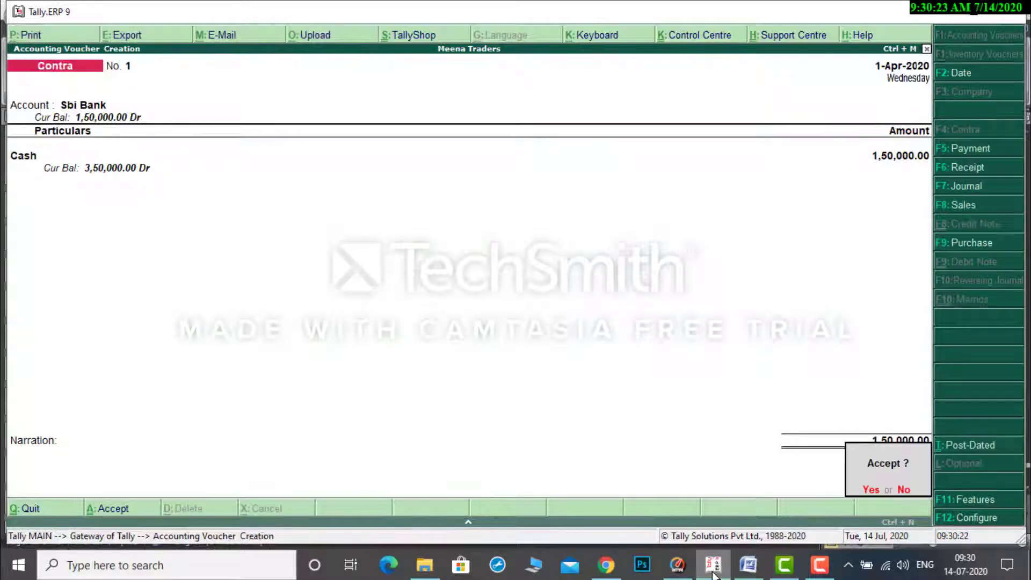
key(Return)
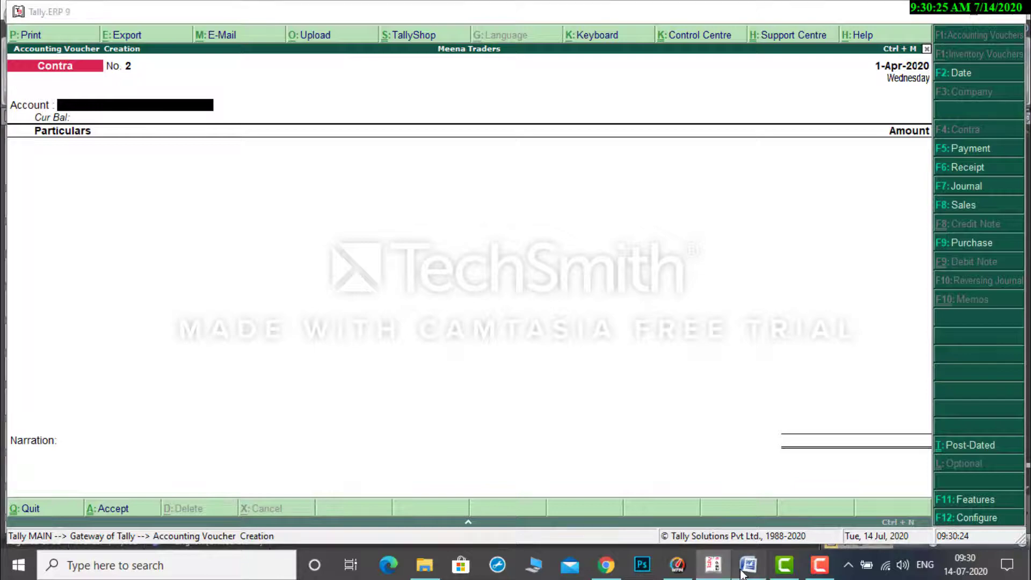
Check transaction 5, the cheque paid to the supplier, in the Word document and start a payment voucher in Tally.ERP 9.
click(748, 564)
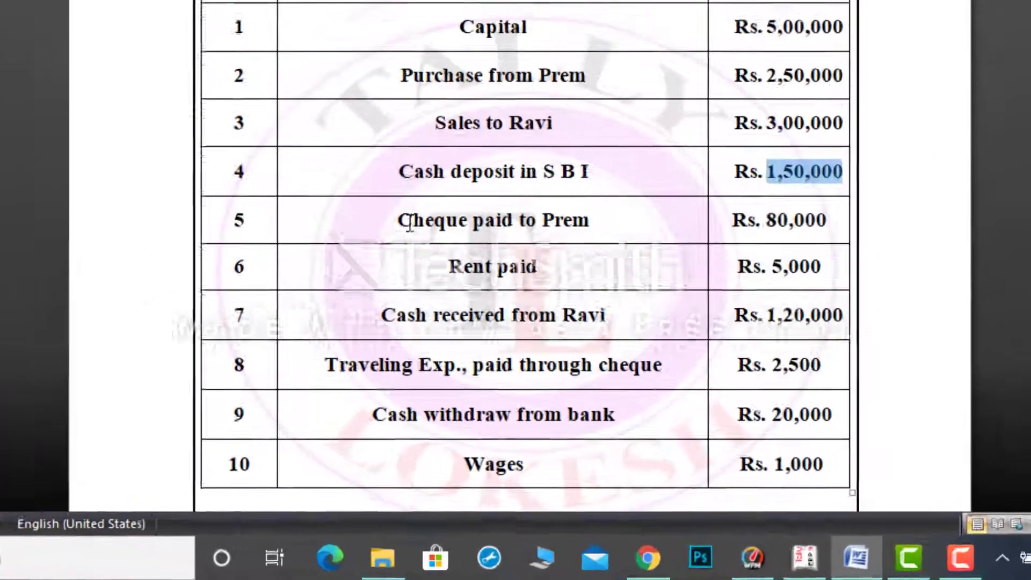
drag(435, 333, 560, 342)
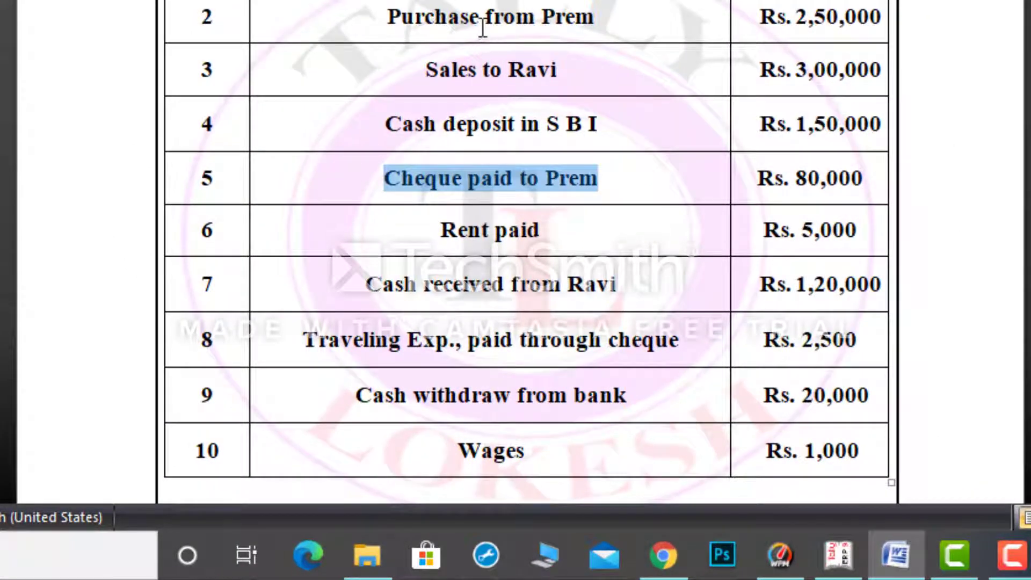
click(387, 18)
drag(388, 17, 593, 17)
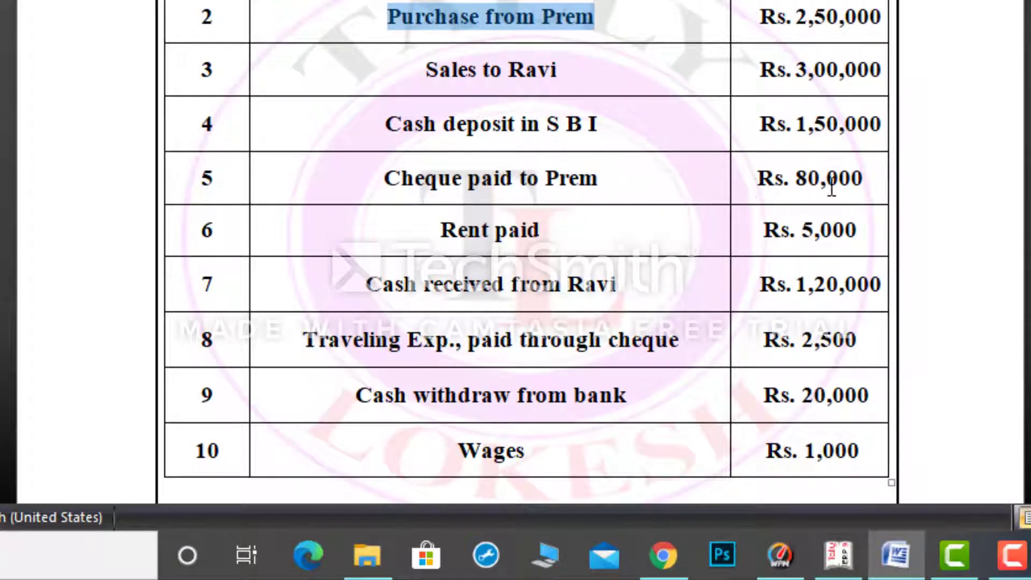
drag(795, 178, 863, 178)
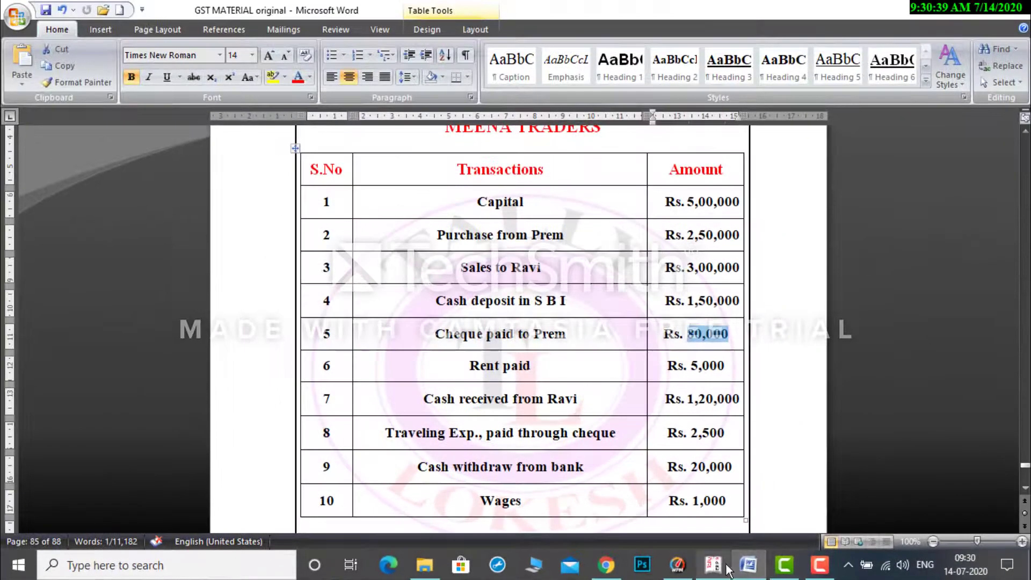
click(722, 568)
key(F5)
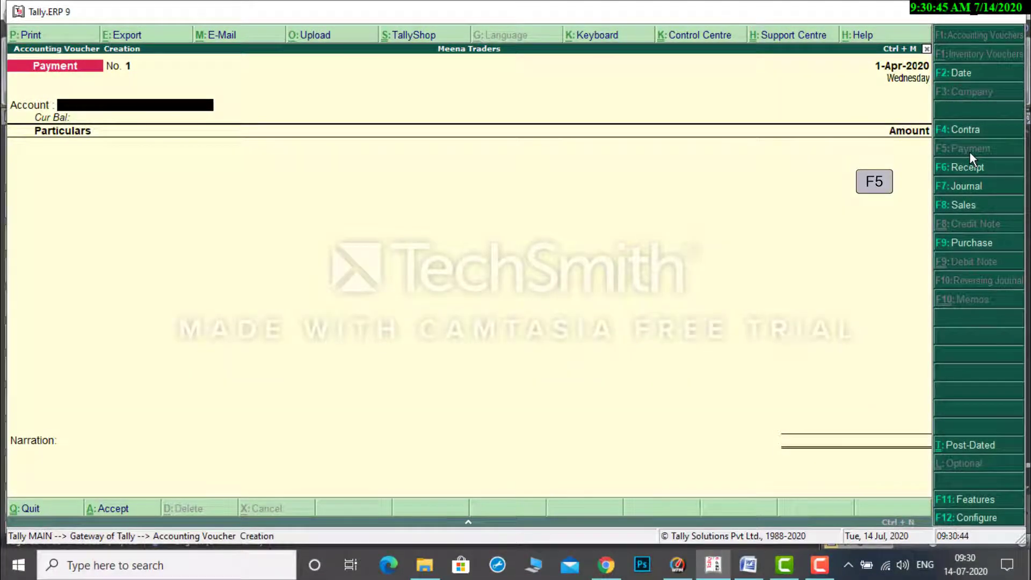
Choose Sbi Bank as the payment voucher's account and enter the supplier's ledger with 80,000 in its particulars.
text(S)
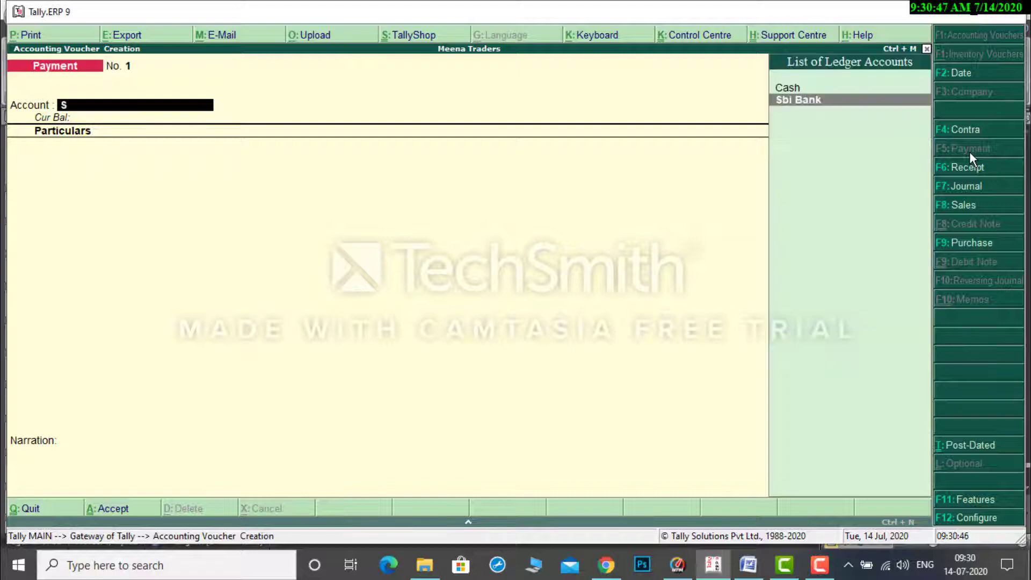
key(Return)
text(P)
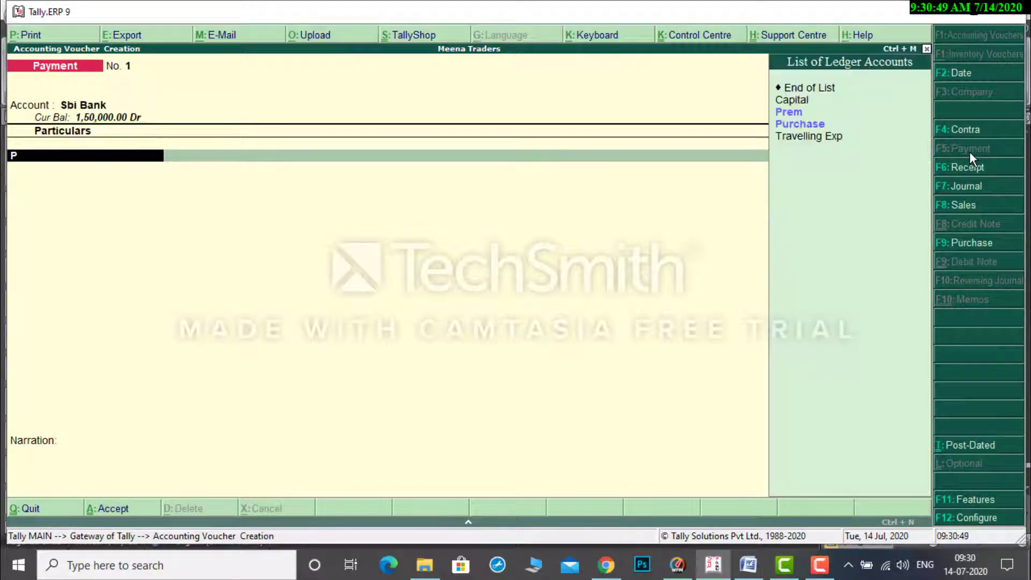
key(Down)
key(Return)
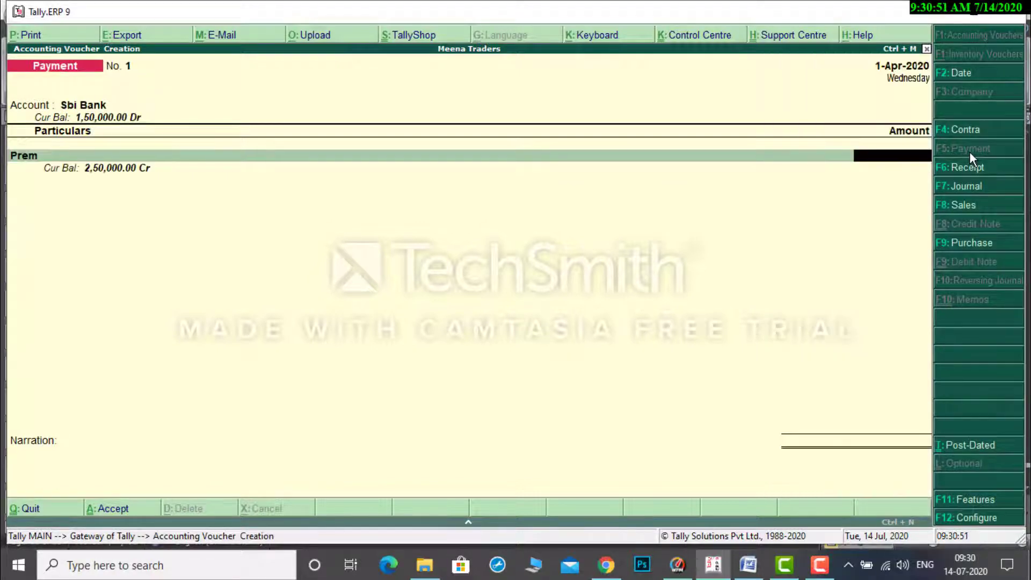
text(80,000)
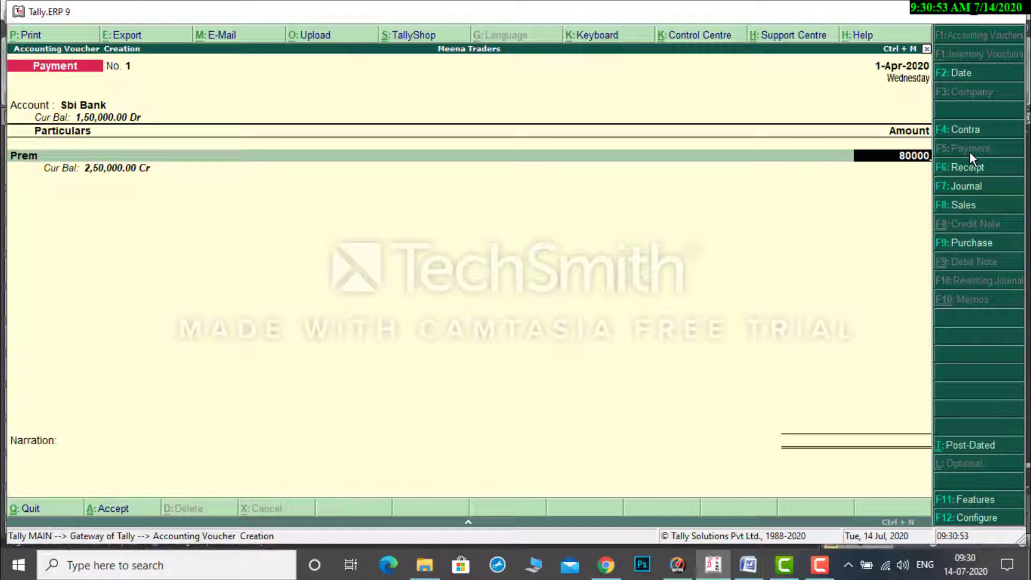
key(Return)
key(Return)
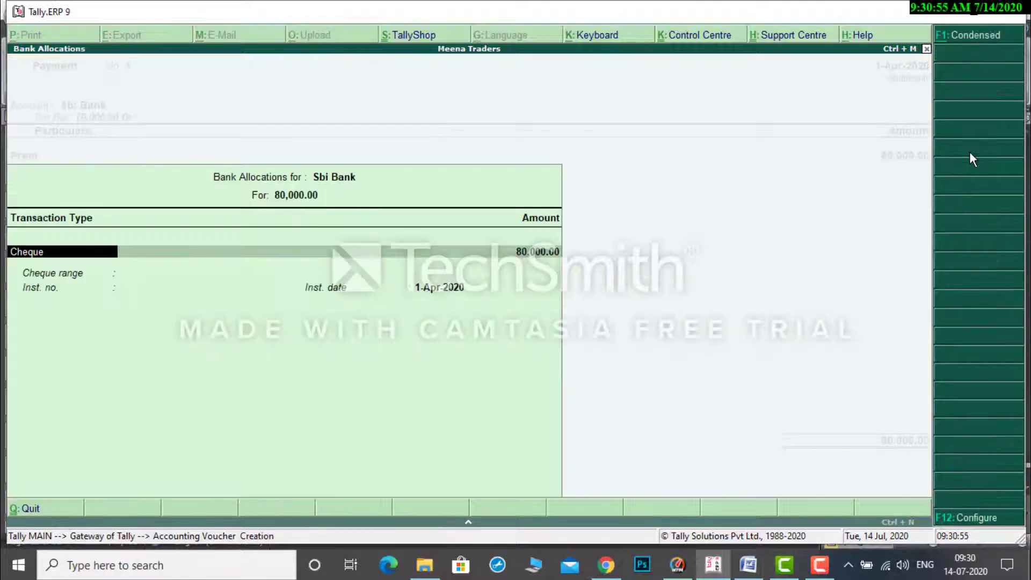
Keep Cheque as the bank allocation's transaction type, leave the narration blank and accept the payment voucher.
key(Return)
key(Return)
key(Return)
key(Return)
key(Return)
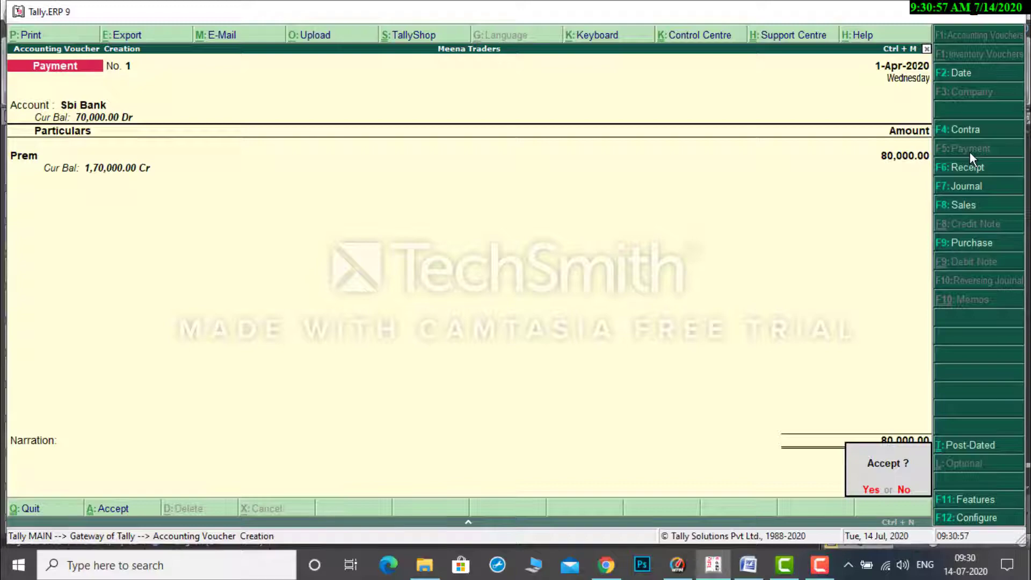
key(Return)
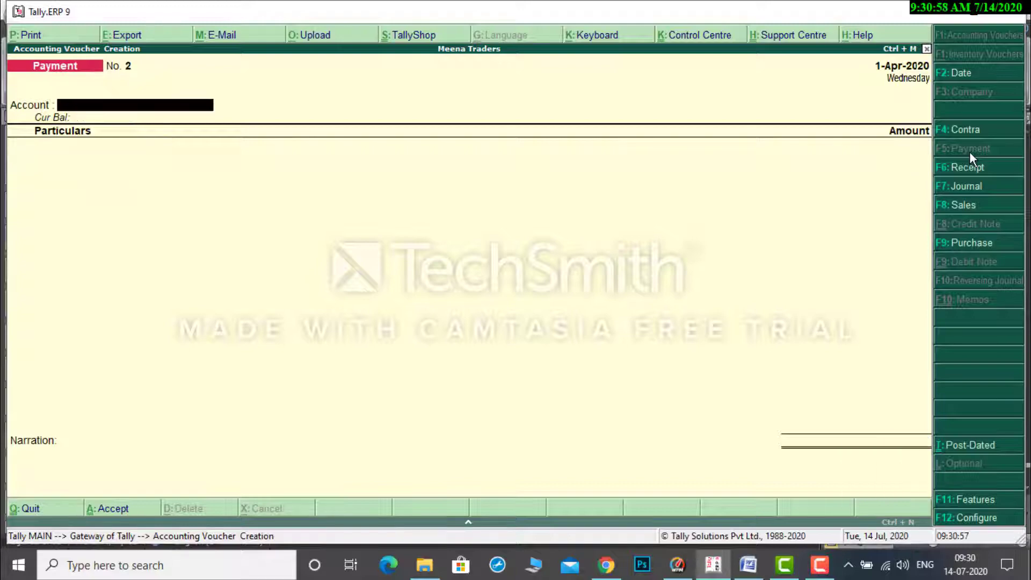
Check transaction 6, the rent paid, in the Word document and enter Cash as account and Rent as particulars in Tally.ERP 9's payment voucher.
click(748, 564)
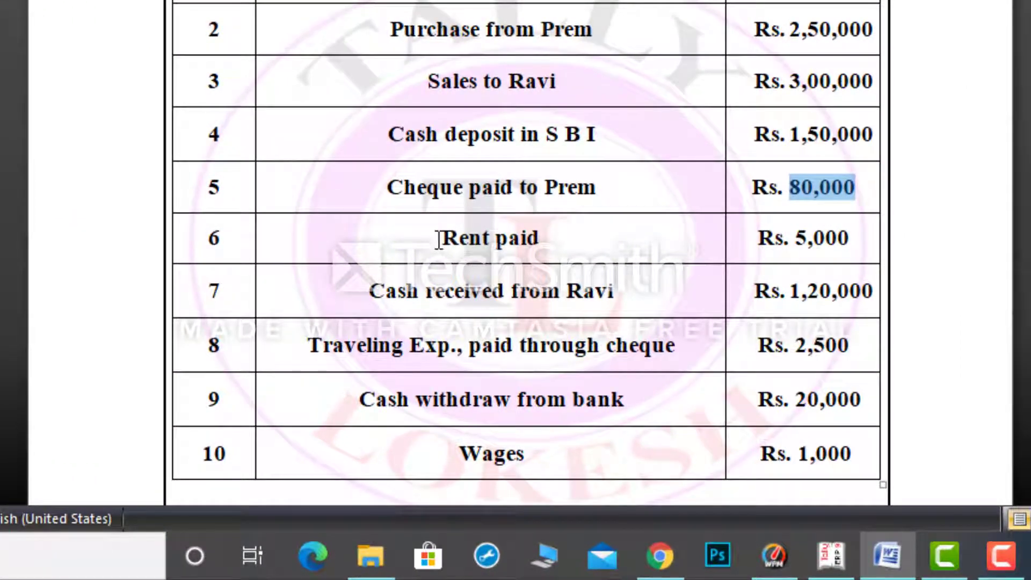
drag(441, 239, 539, 239)
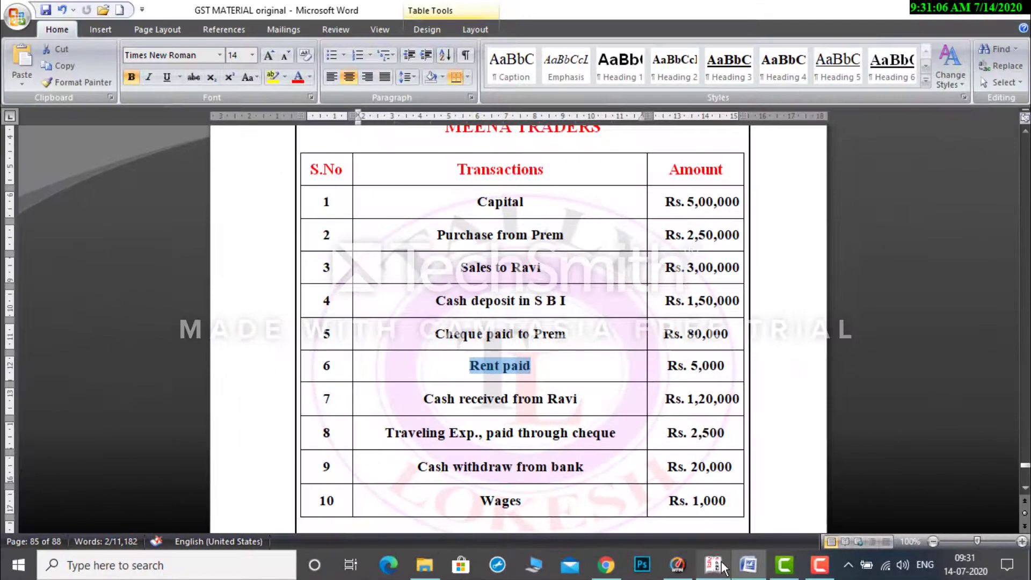
click(831, 555)
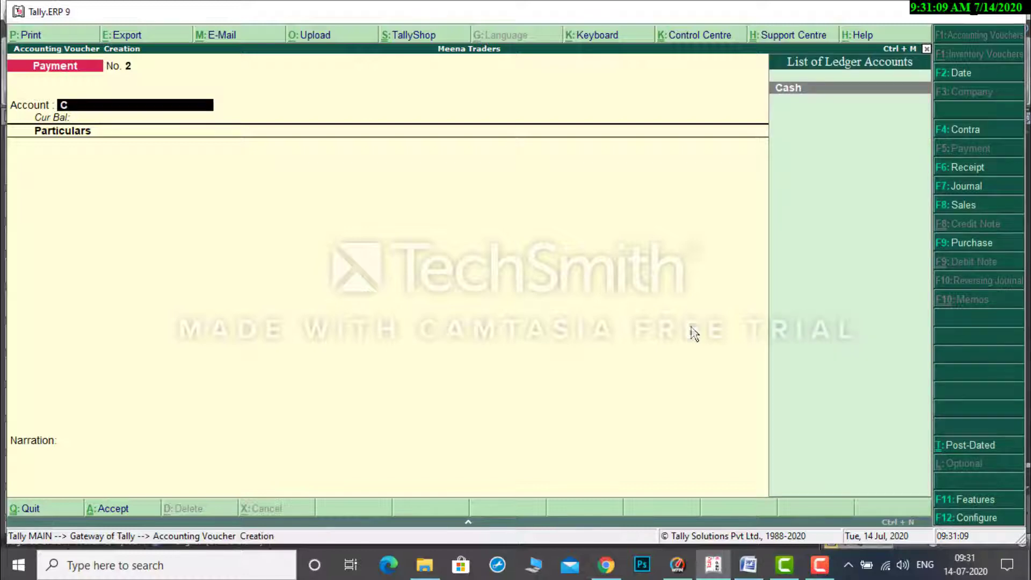
key(Return)
text(R)
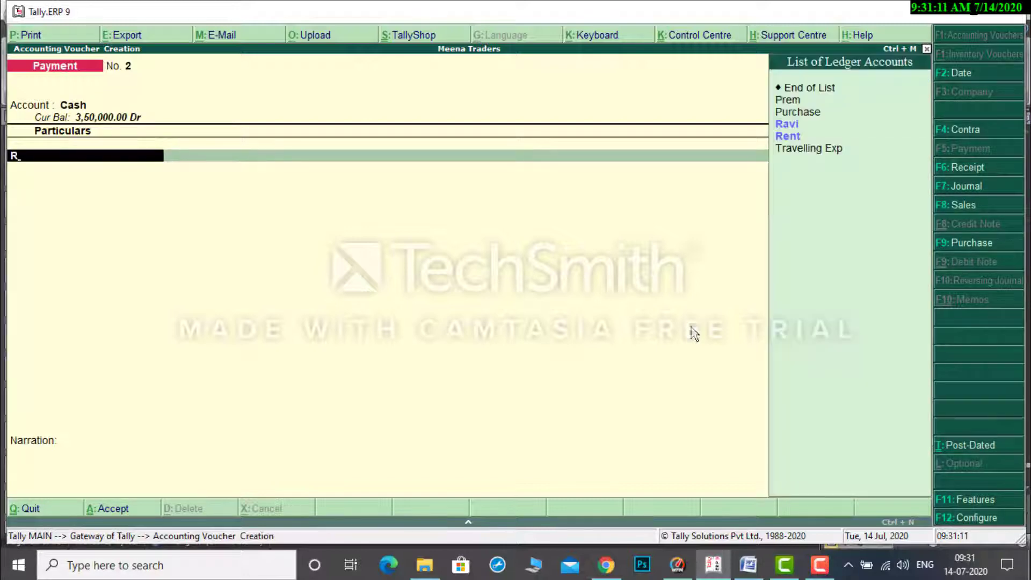
key(Down)
key(Return)
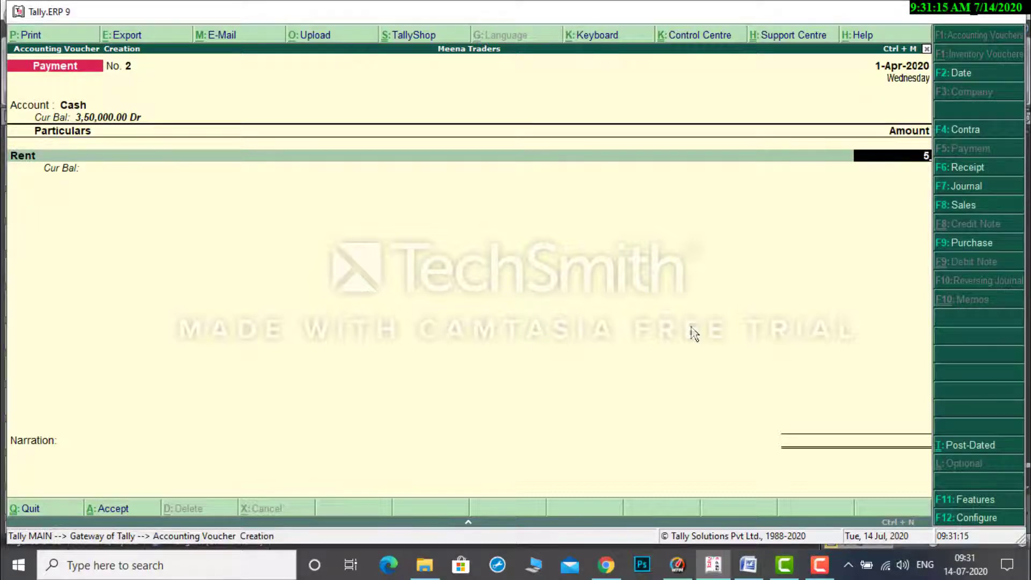
Enter 5,000 for Rent, leave the narration blank and accept the payment voucher.
text(5000)
key(Return)
key(Return)
key(Return)
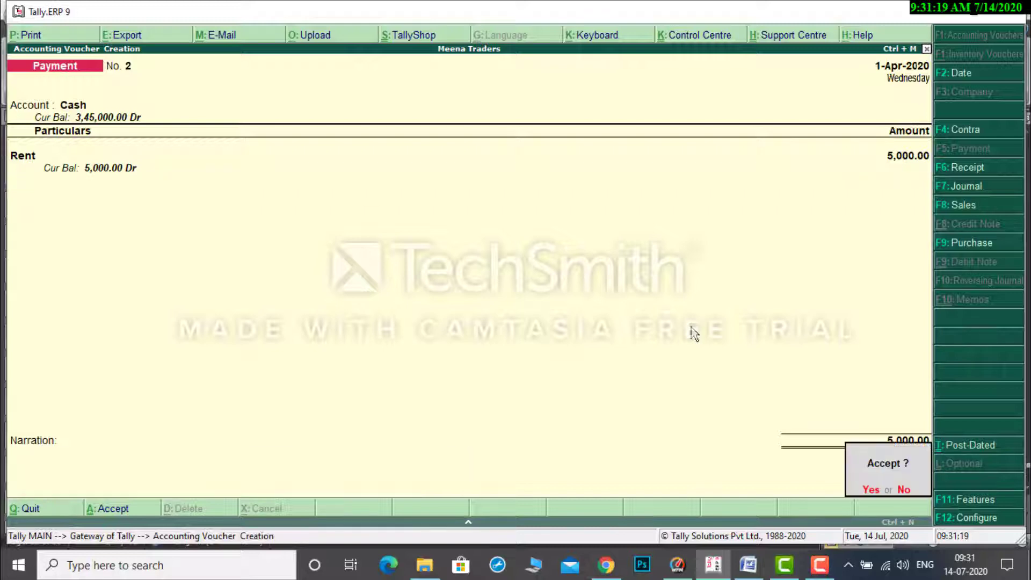
key(Return)
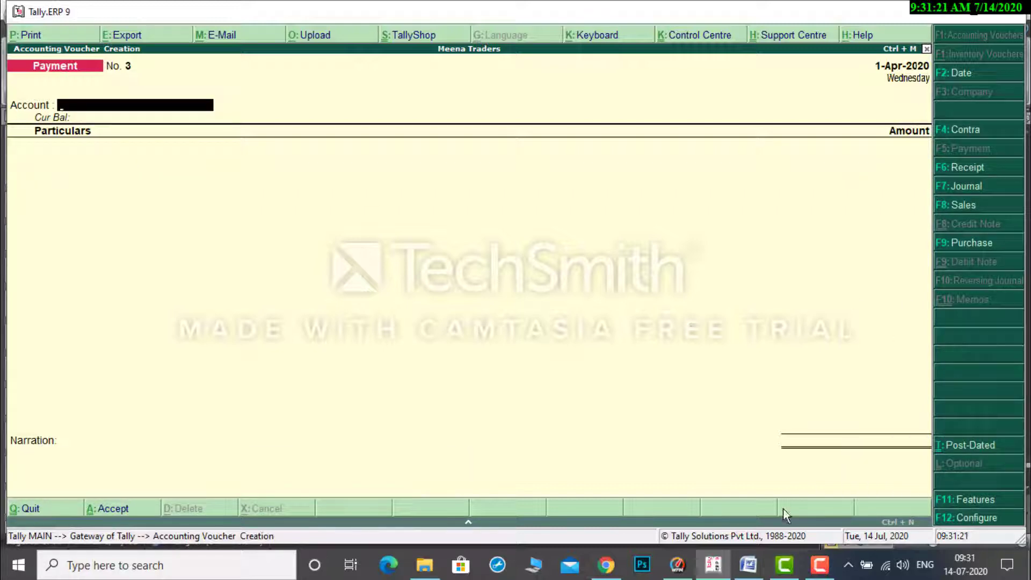
Compare transaction 7, the cash received, with the buyer's sale in the Word document and start a receipt voucher in Tally.ERP 9.
click(750, 569)
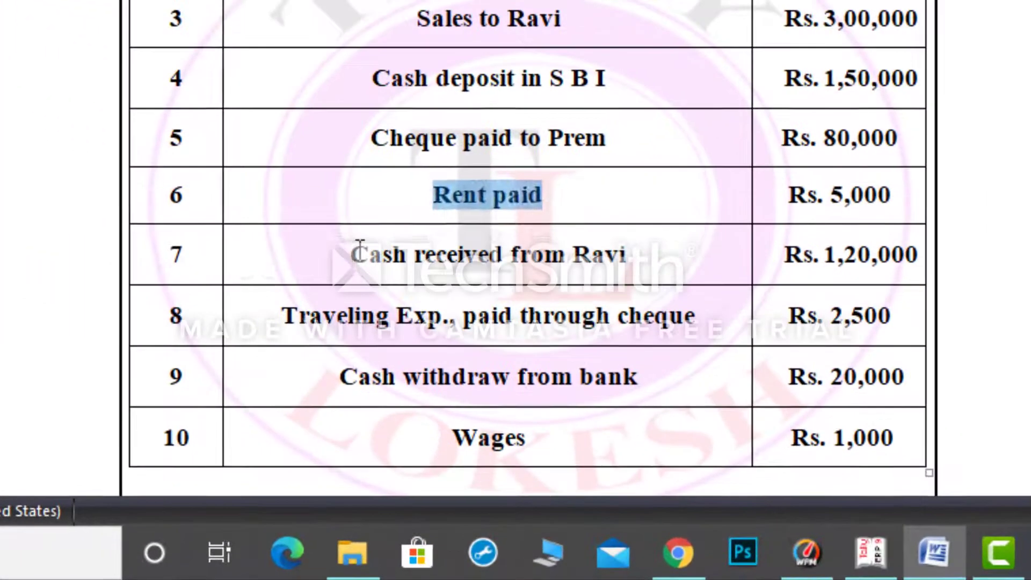
drag(424, 399, 460, 399)
drag(416, 255, 637, 254)
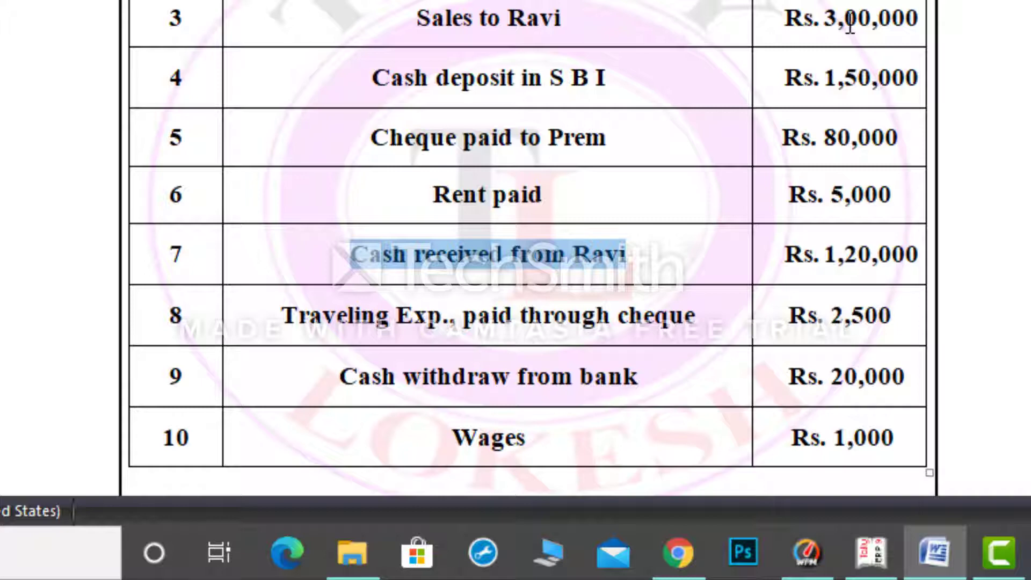
drag(419, 20, 578, 24)
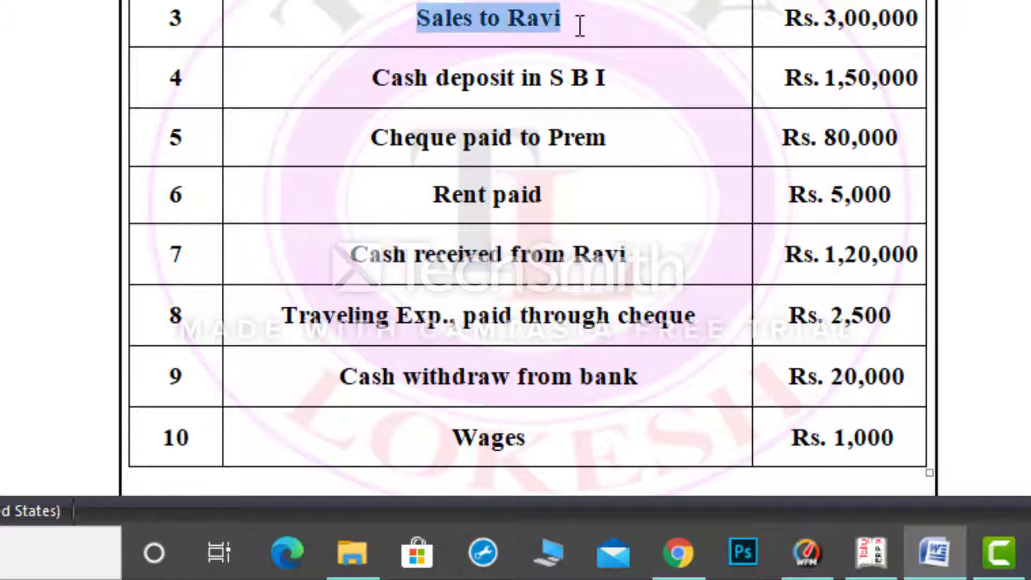
drag(825, 19, 921, 18)
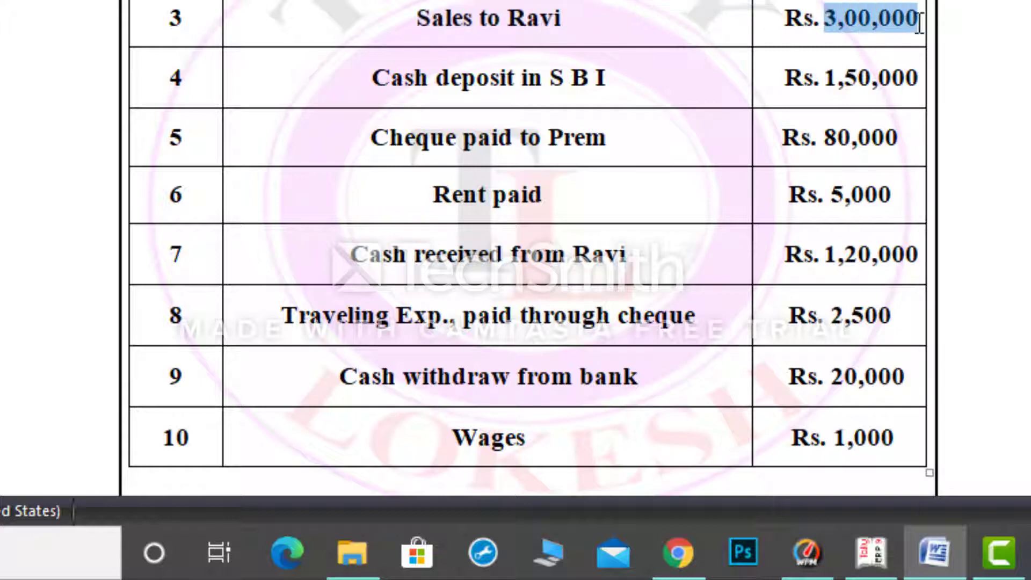
drag(826, 256, 918, 263)
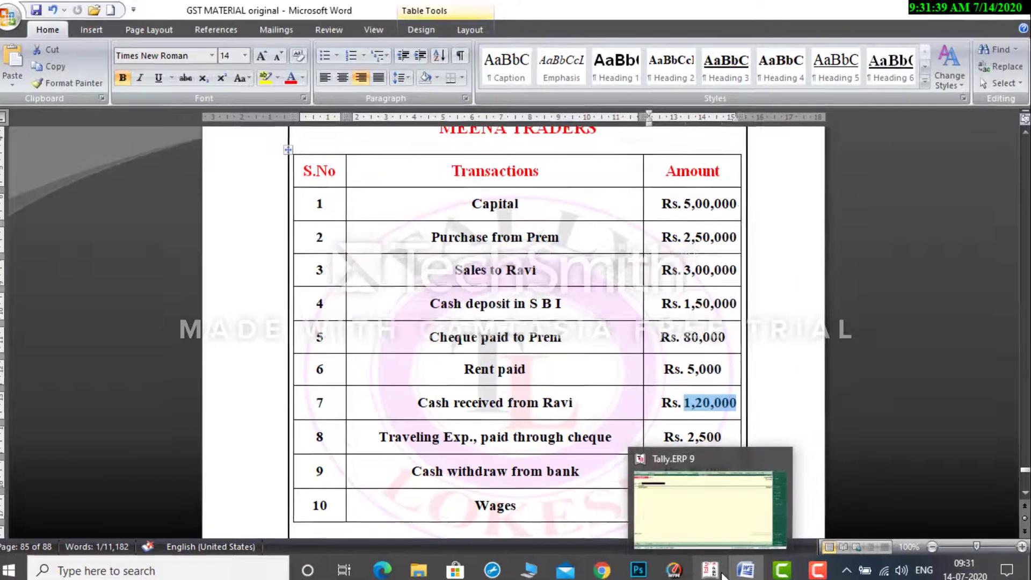
click(722, 564)
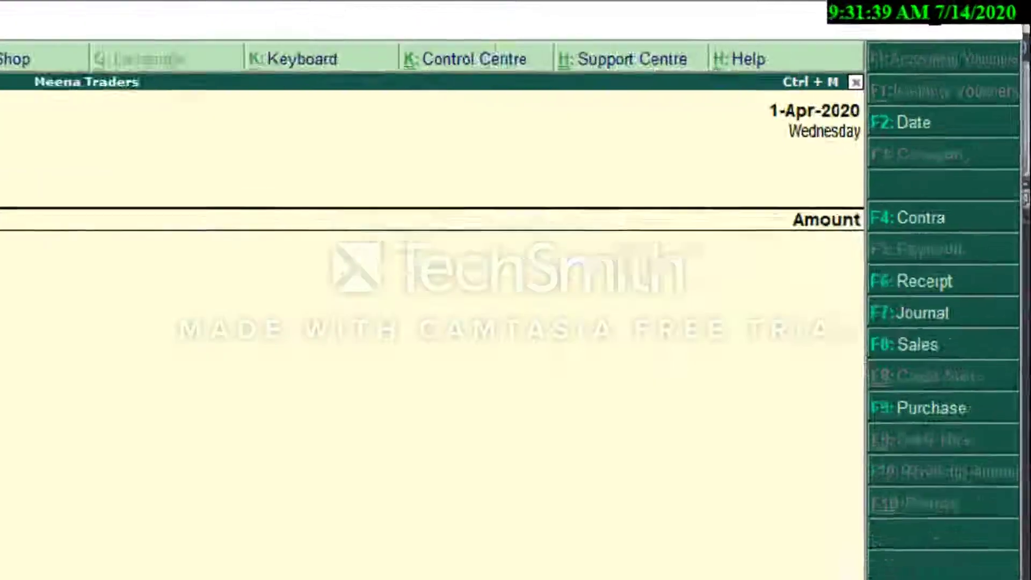
key(F6)
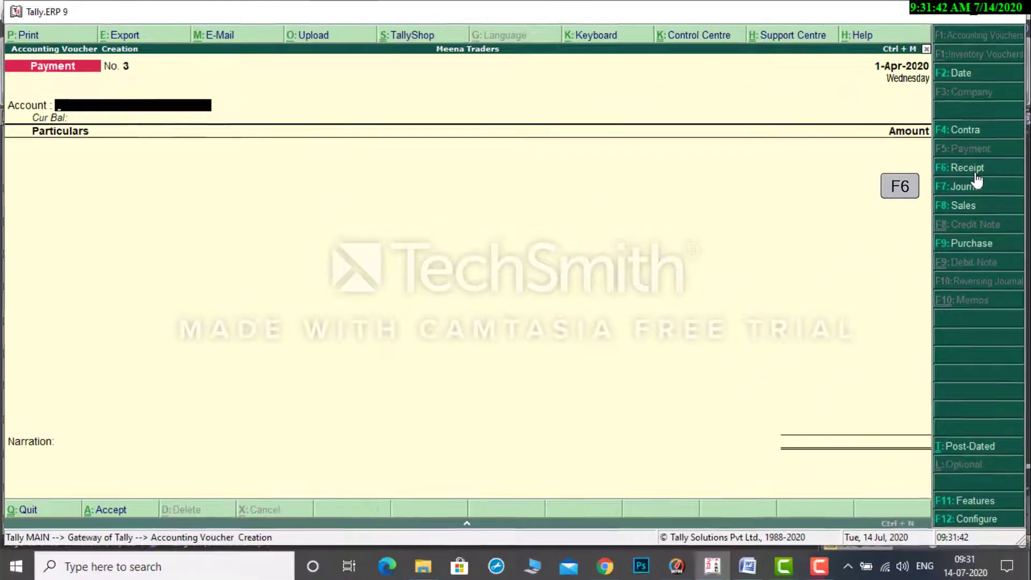
Enter Cash as the receipt voucher's account and the buyer's ledger from transaction 7 as particulars.
click(975, 173)
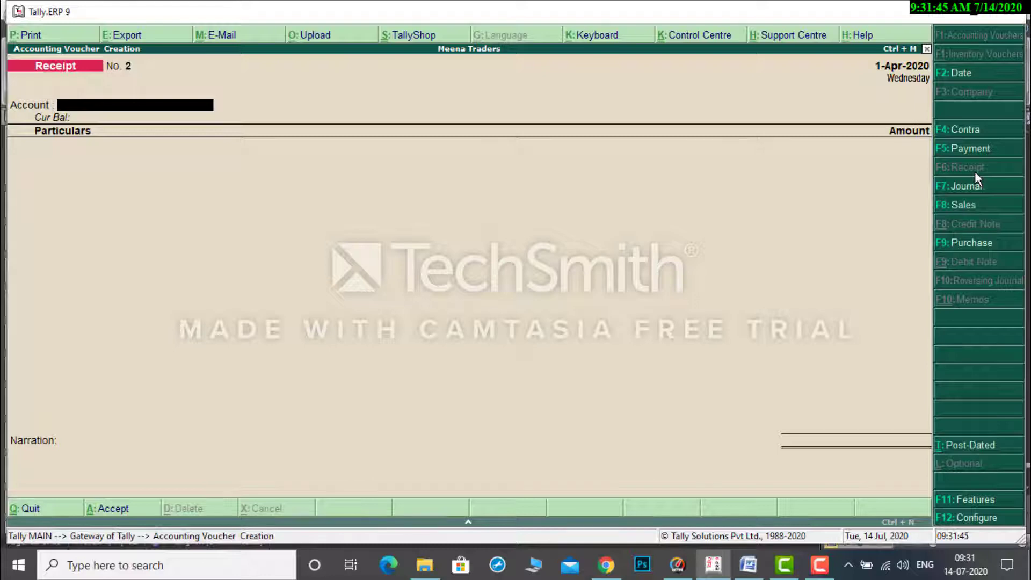
key(Return)
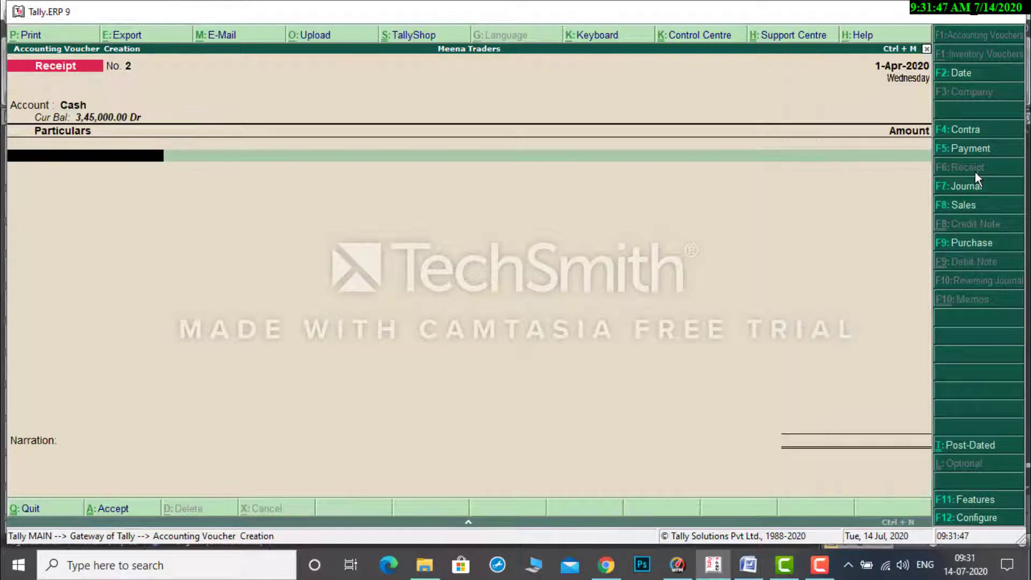
text(R)
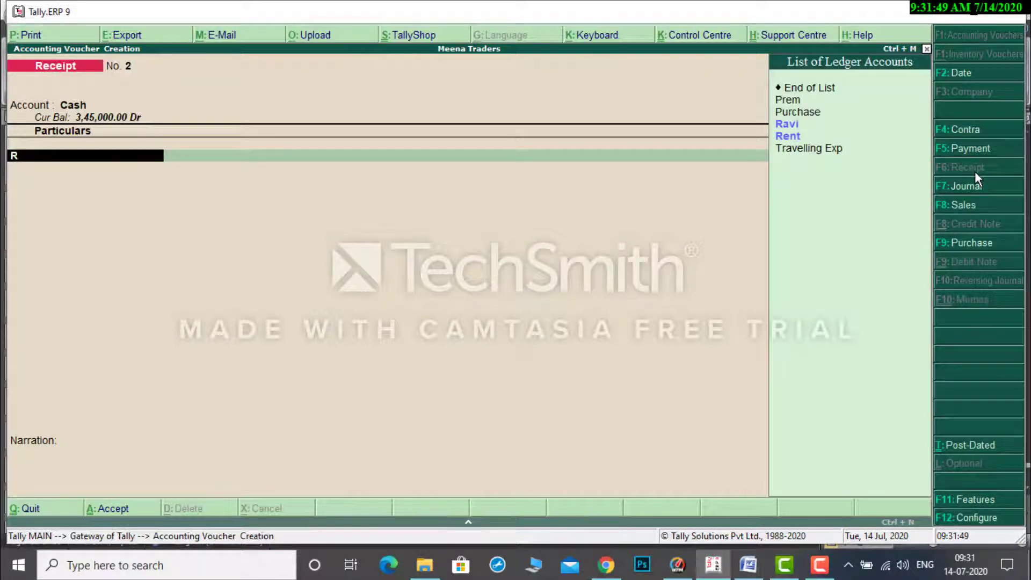
key(Down)
key(Return)
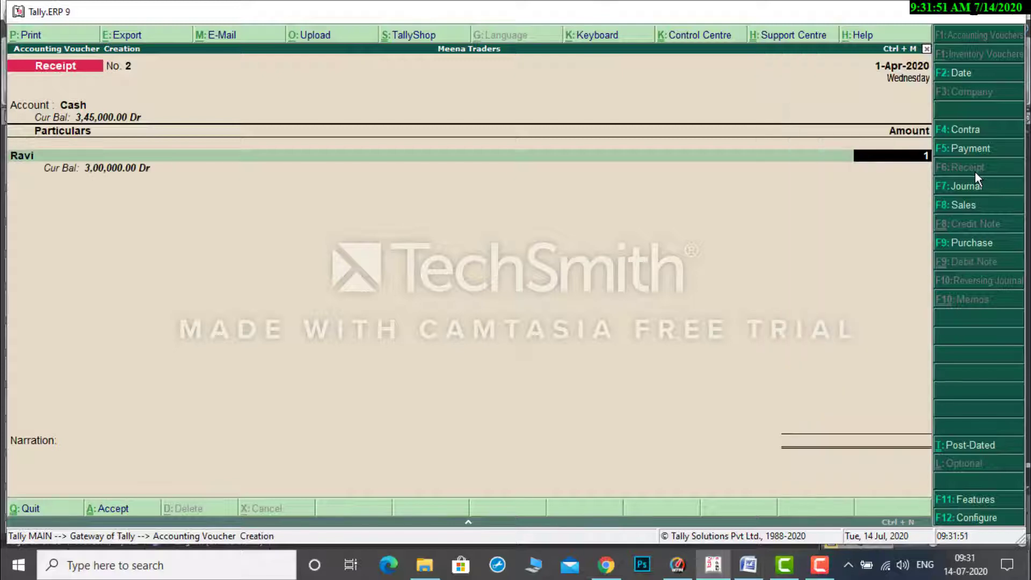
Enter 1,20,000 for the buyer's ledger, leave the narration blank and accept the receipt voucher.
text(1,20,000)
key(Return)
key(Return)
key(Return)
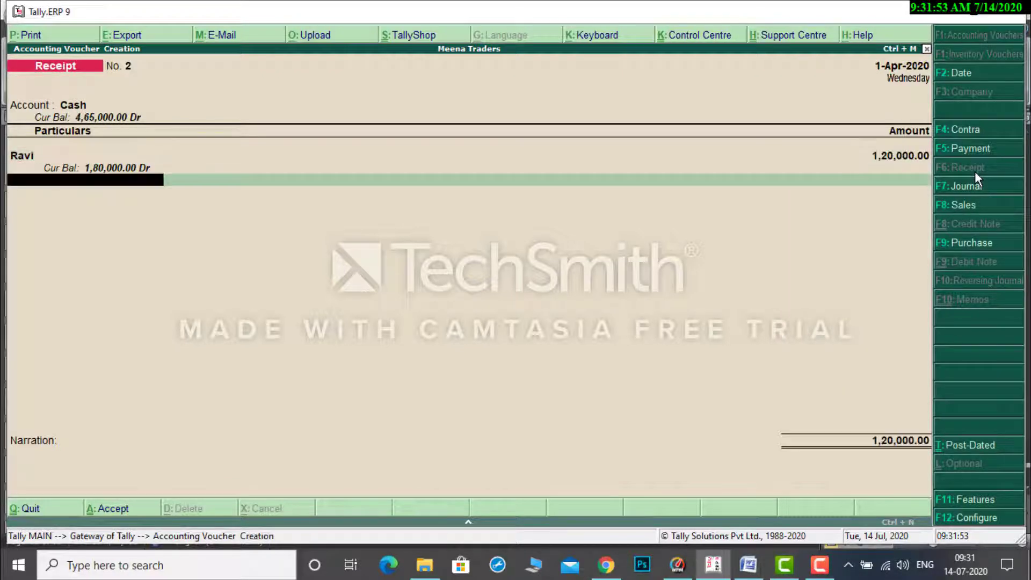
key(Return)
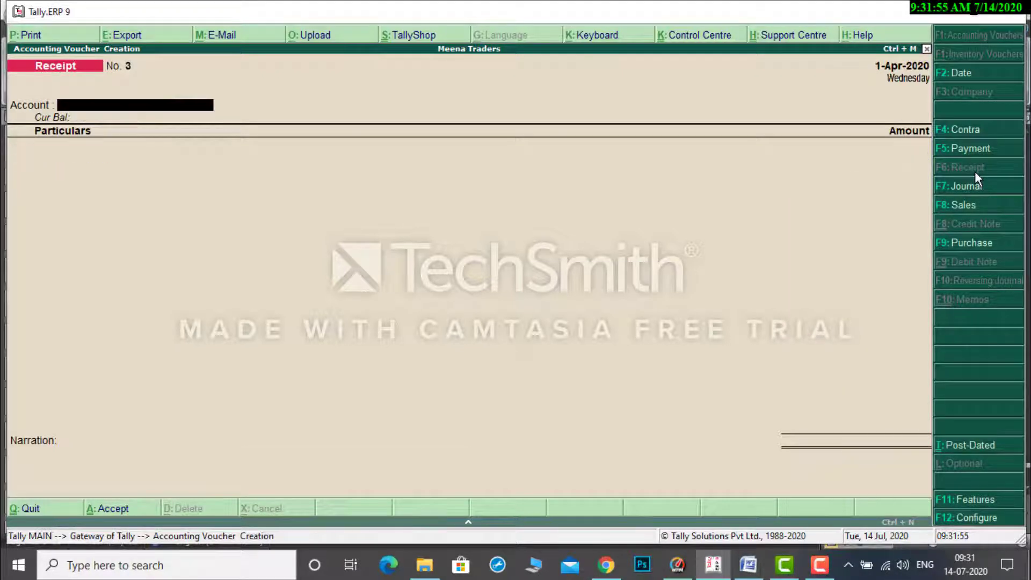
Check transaction 8, the traveling expenses paid through cheque, in the Word document and start a payment voucher in Tally.ERP 9.
click(748, 564)
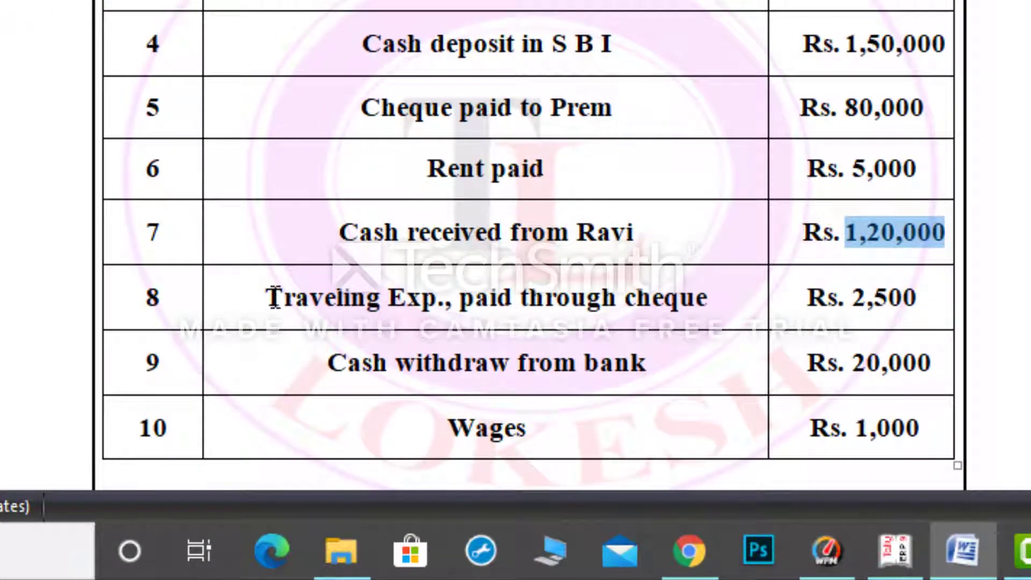
drag(274, 297, 713, 296)
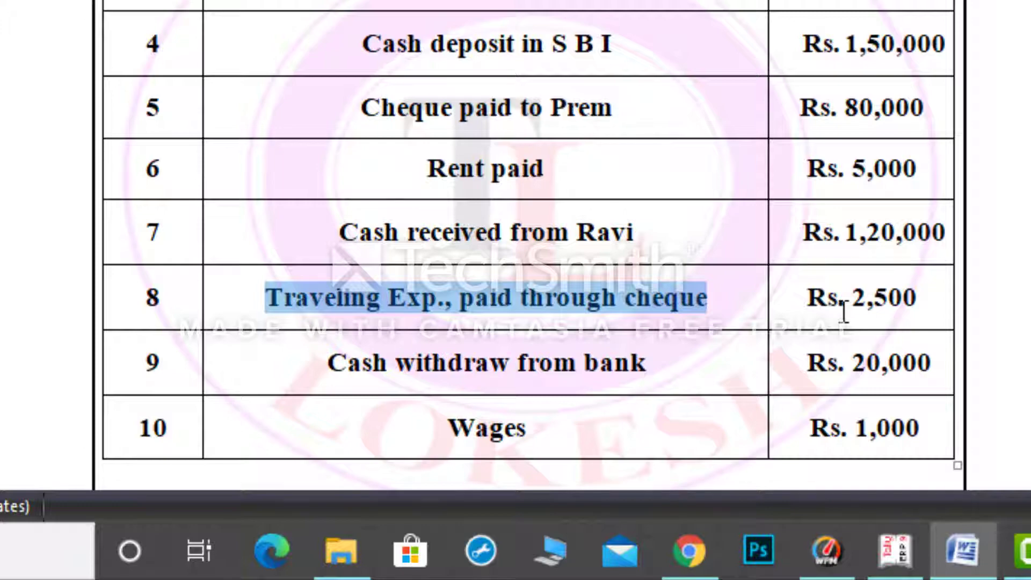
drag(844, 311, 916, 310)
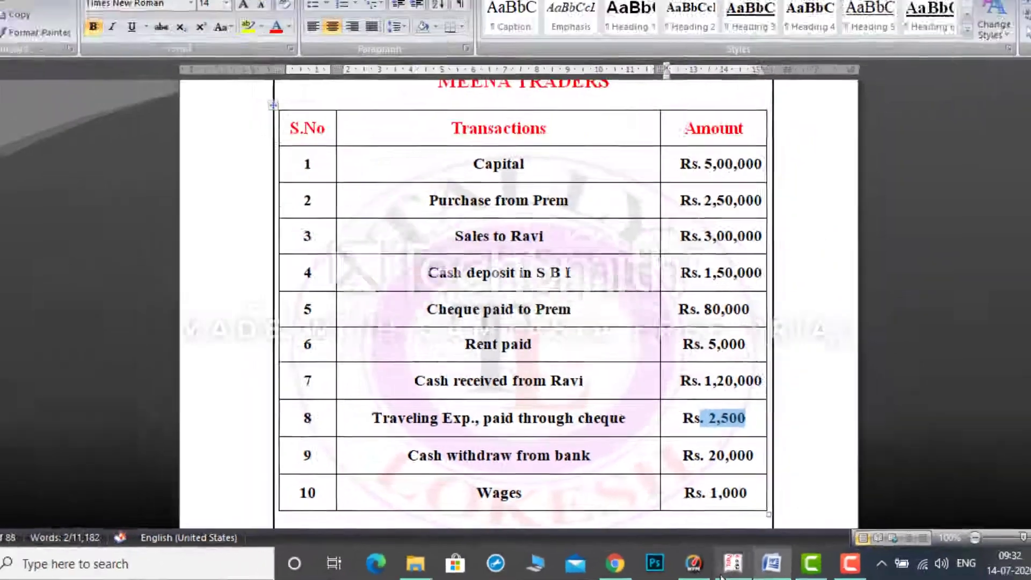
click(706, 450)
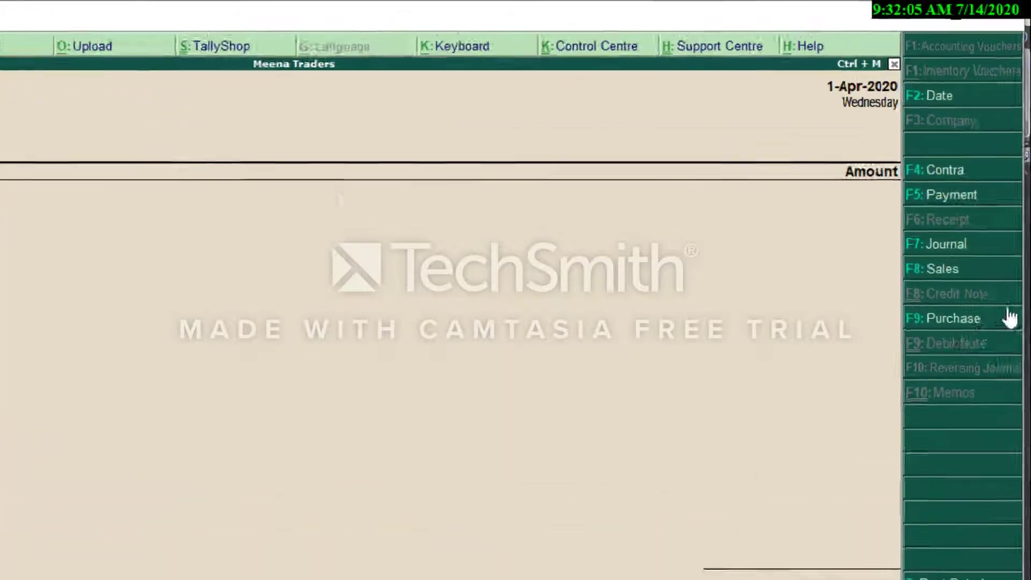
key(F5)
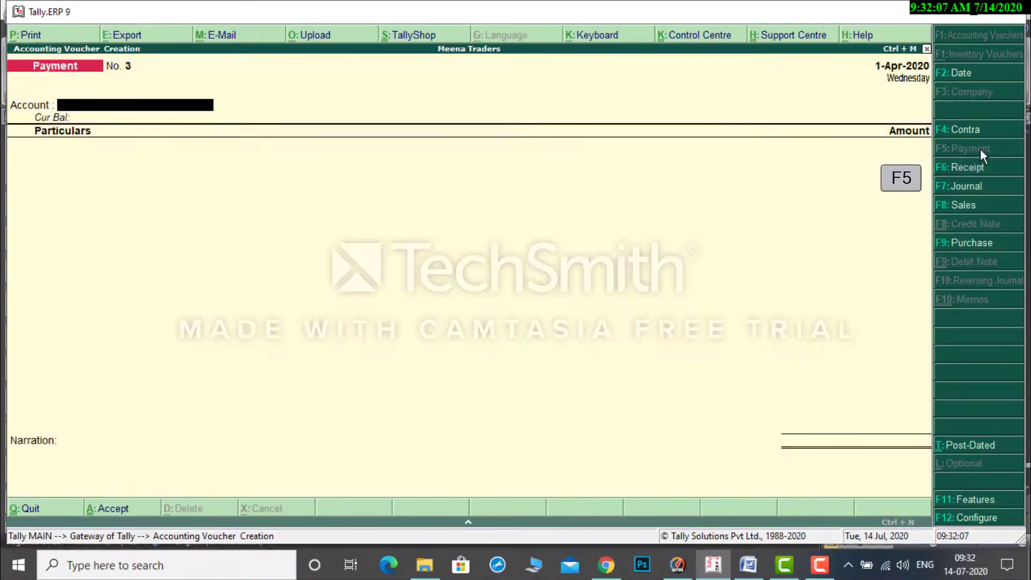
Enter Sbi Bank as the payment voucher's account and Travelling Exp as particulars.
text(s)
key(Return)
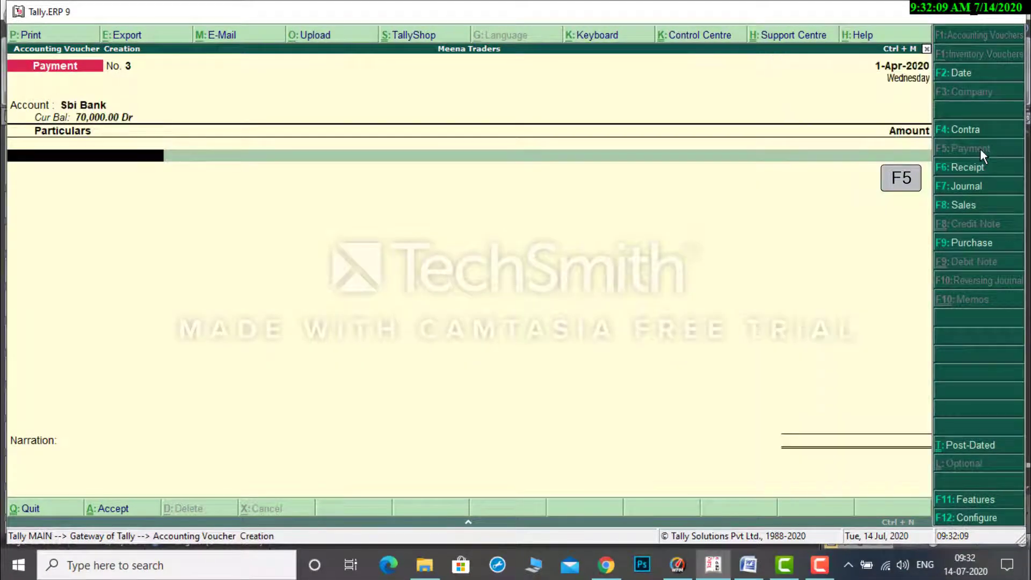
text(t)
key(Return)
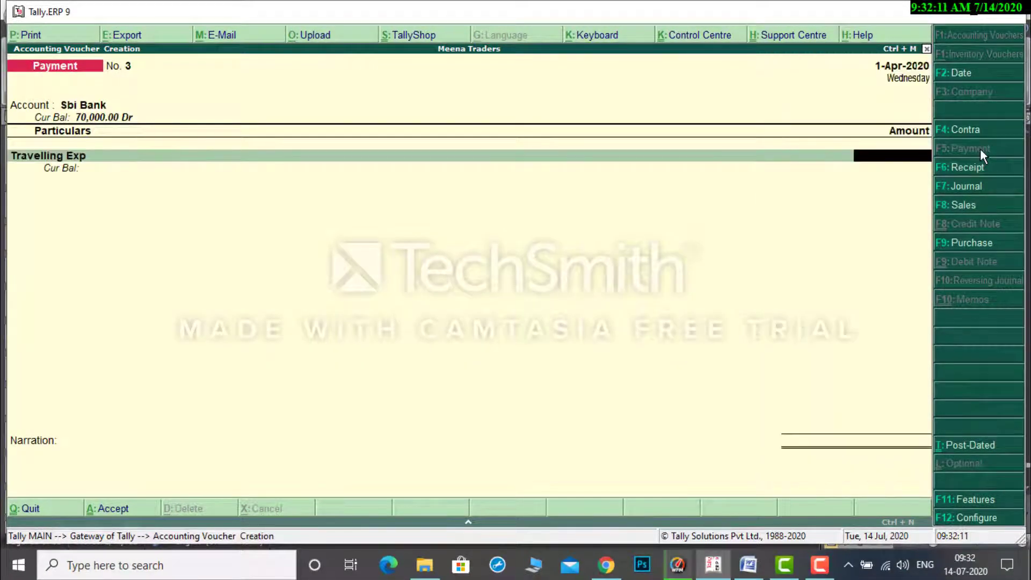
Enter 2,500 for Travelling Exp, leave the narration blank and accept the payment voucher.
text(2500)
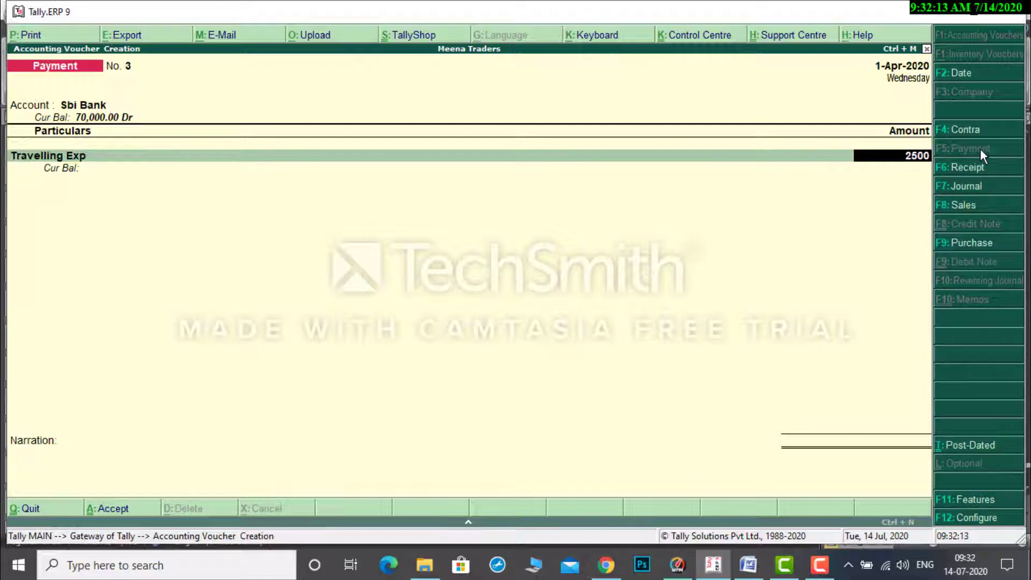
key(Return)
key(Return)
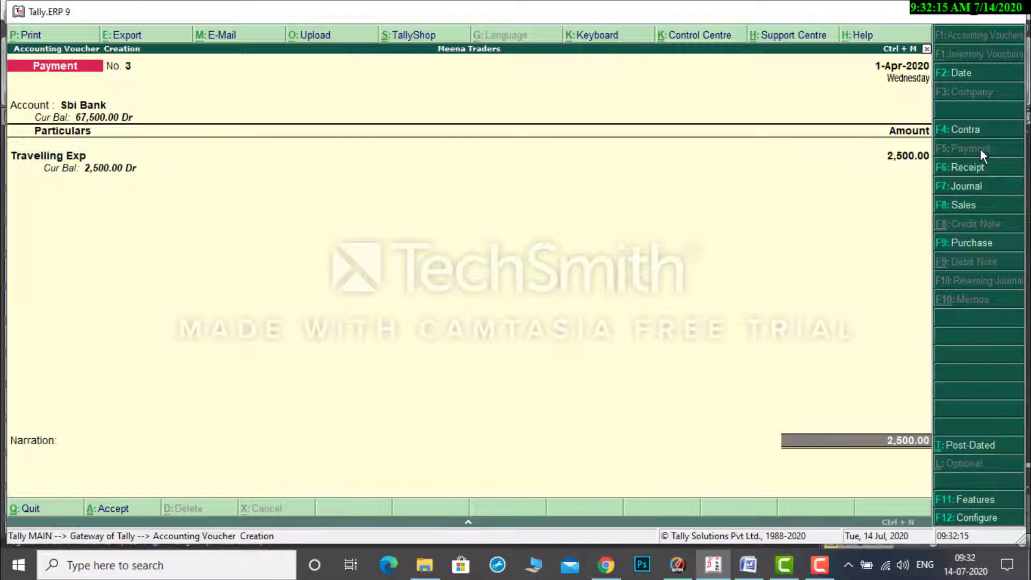
key(Return)
key(Return)
key(Return)
key(Return)
key(Return)
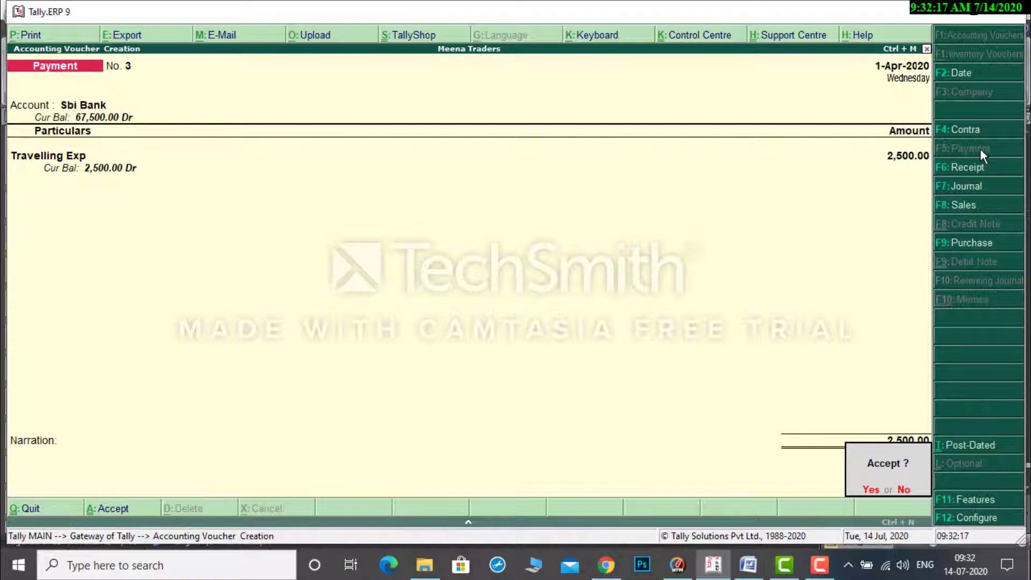
key(Return)
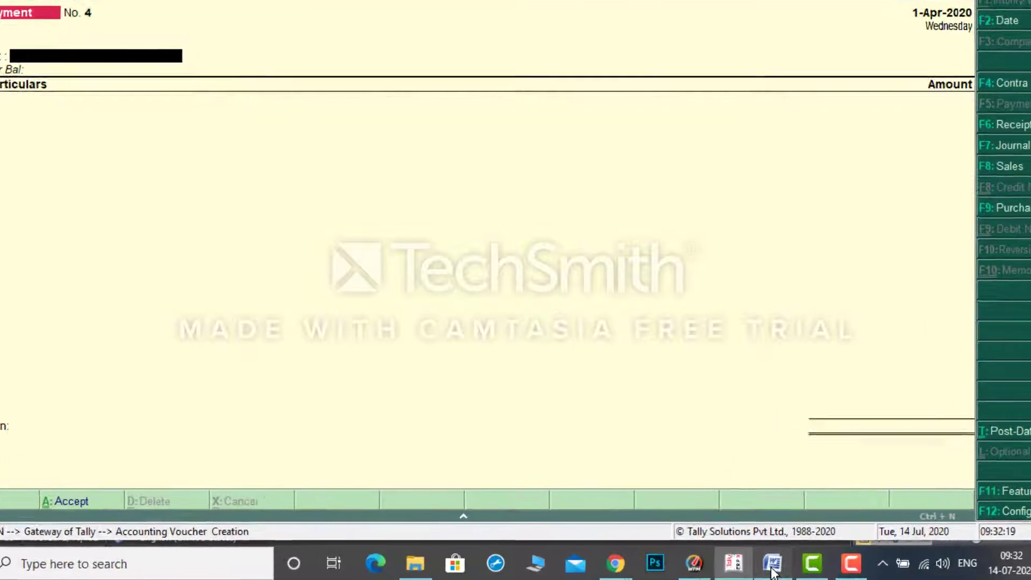
Check transaction 9, the cash withdrawn from the bank, and its amount in the Word document and start a contra voucher in Tally.ERP 9.
click(772, 564)
click(420, 456)
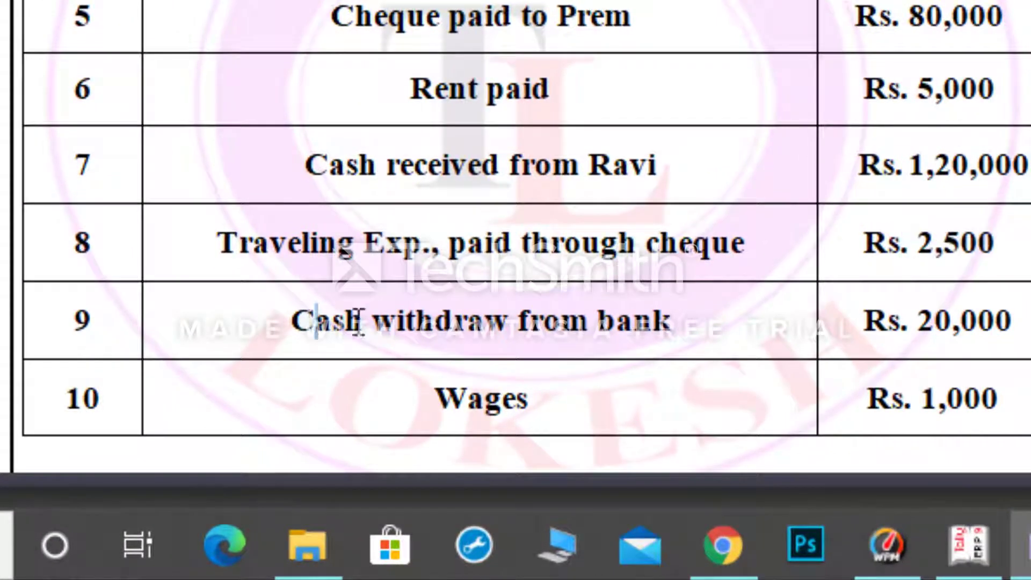
drag(359, 322, 731, 322)
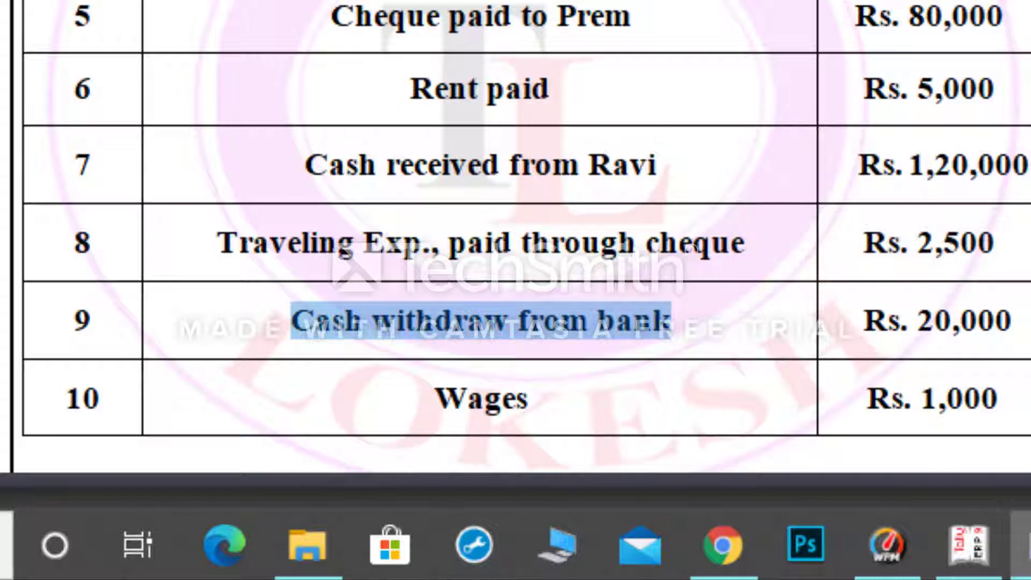
key(Escape)
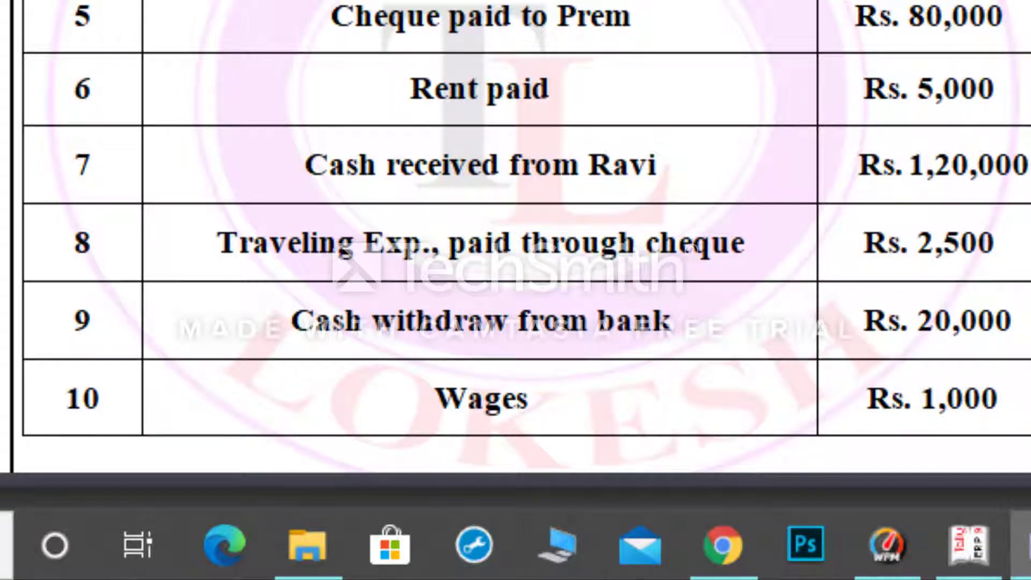
drag(902, 321, 1019, 332)
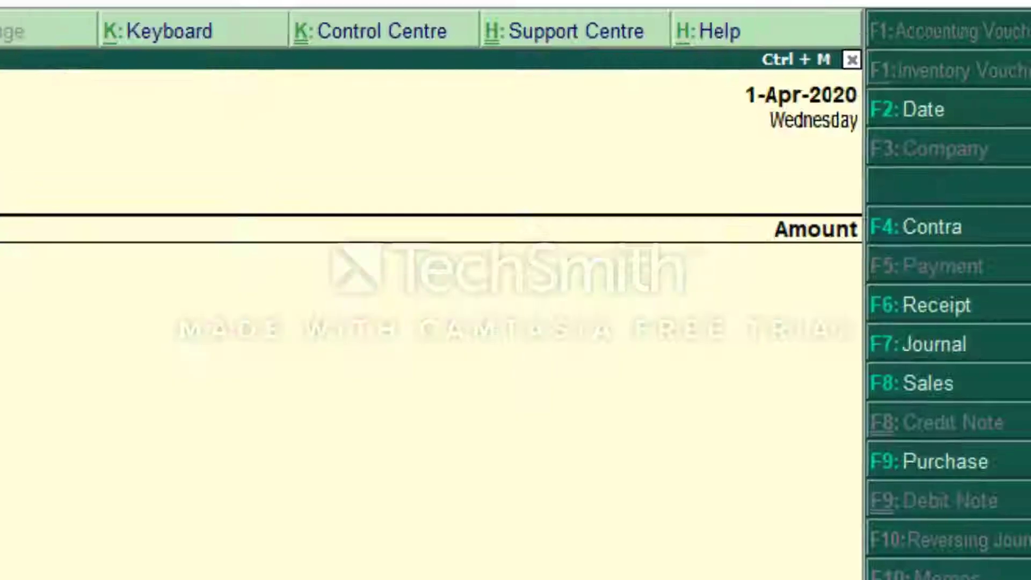
key(F4)
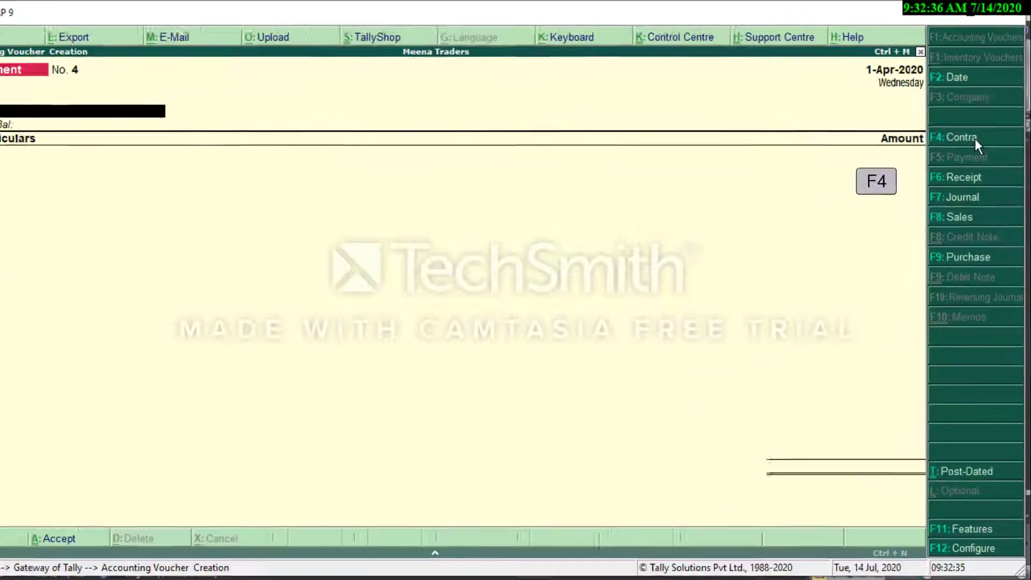
click(974, 138)
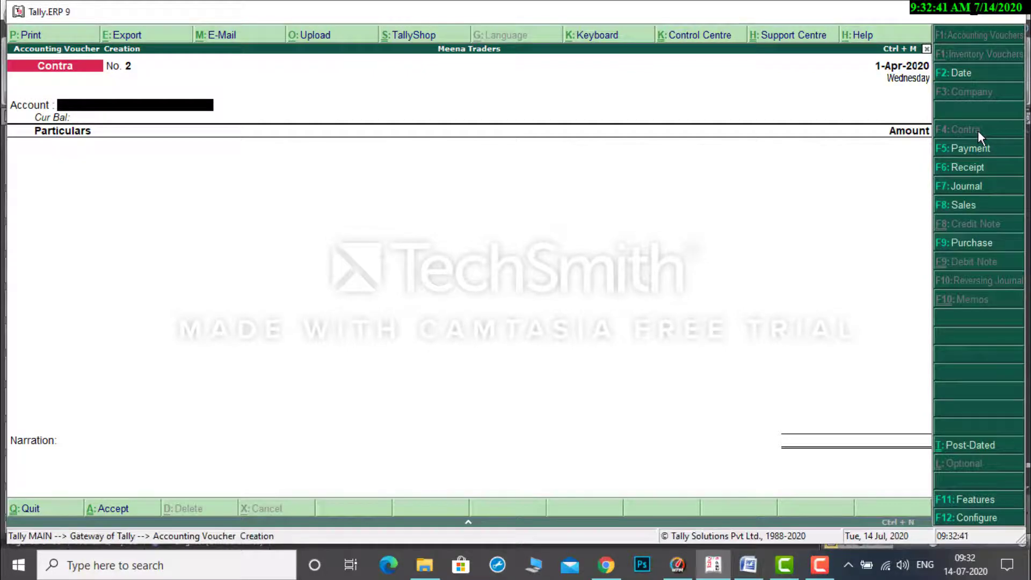
Enter Cash as the contra voucher's account and Sbi Bank as particulars with an amount of 20,000.
text(S)
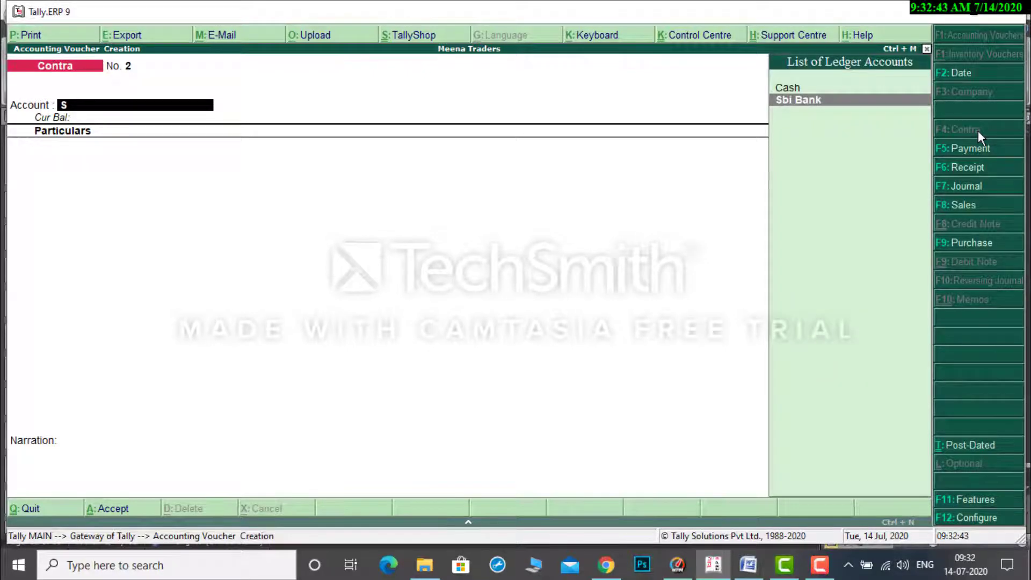
key(Up)
key(Return)
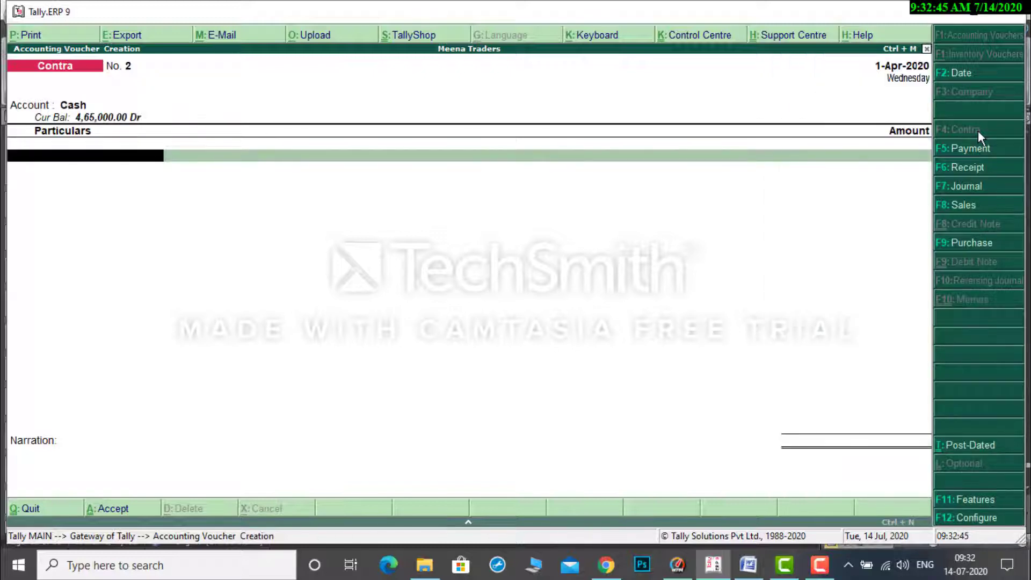
text(S)
key(Return)
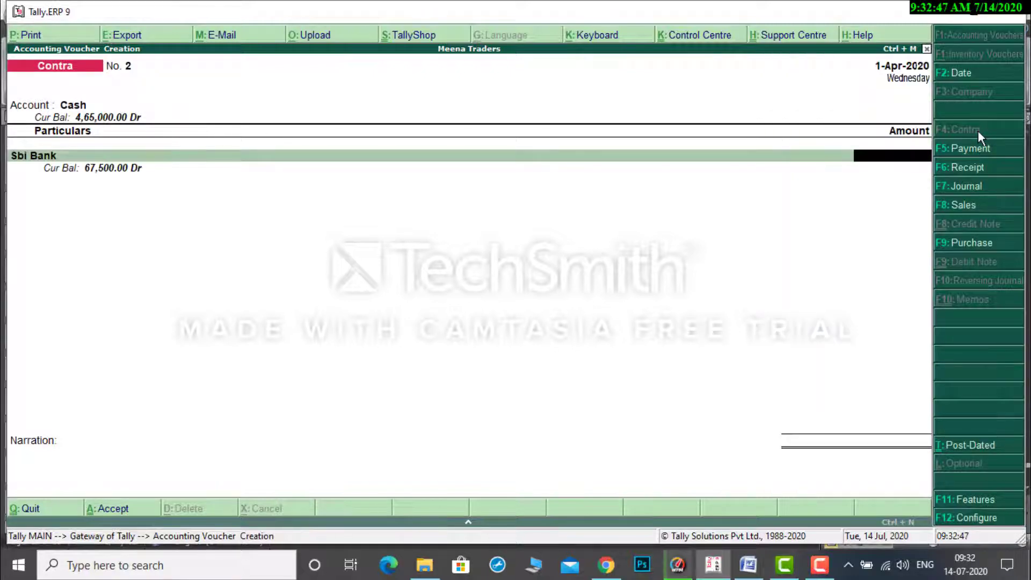
text(20)
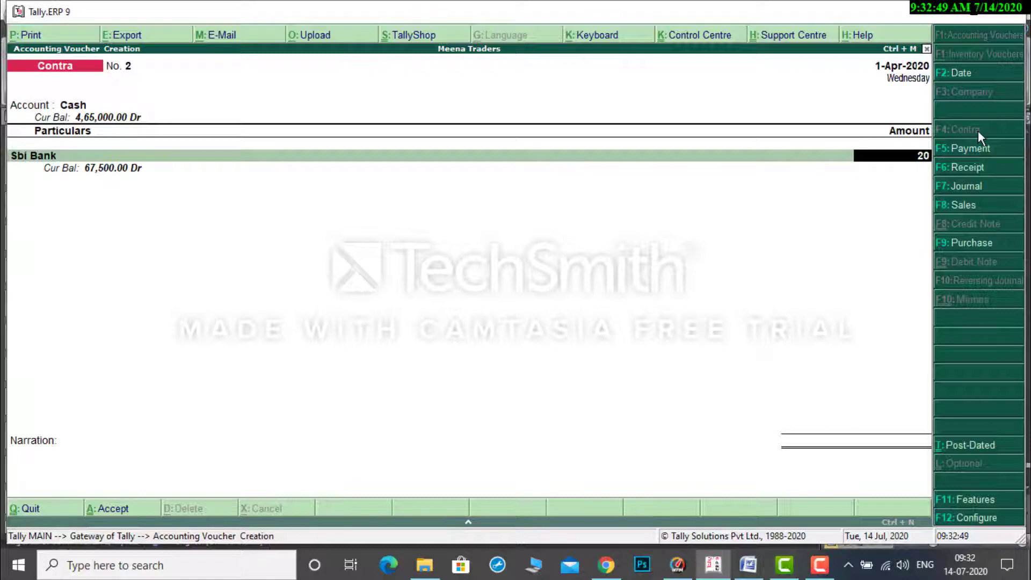
text(,0000)
key(Return)
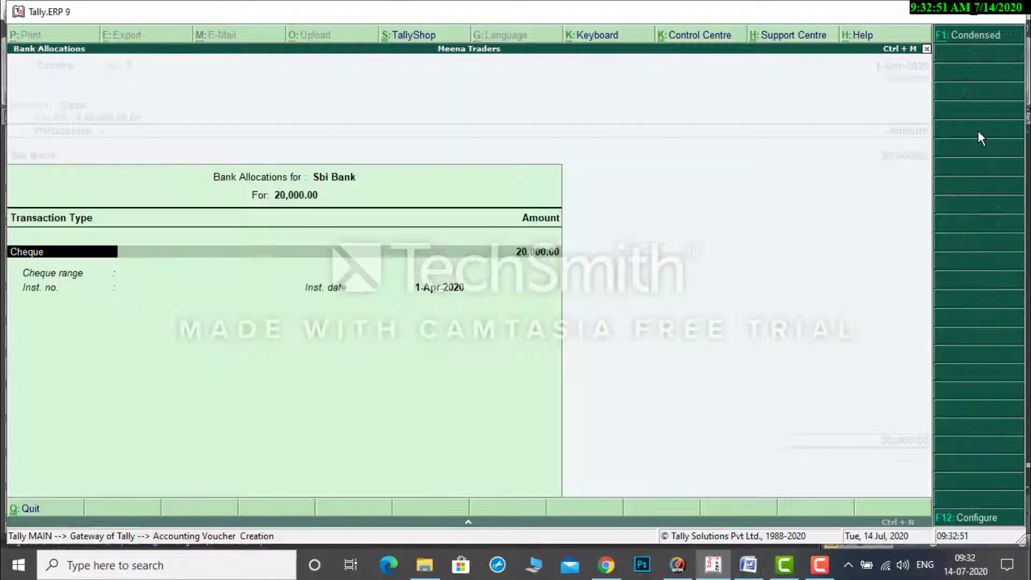
Keep Cheque as the Sbi Bank allocation's transaction type, leave the narration blank and accept the contra voucher.
key(Return)
key(Return)
key(Return)
key(Return)
key(Return)
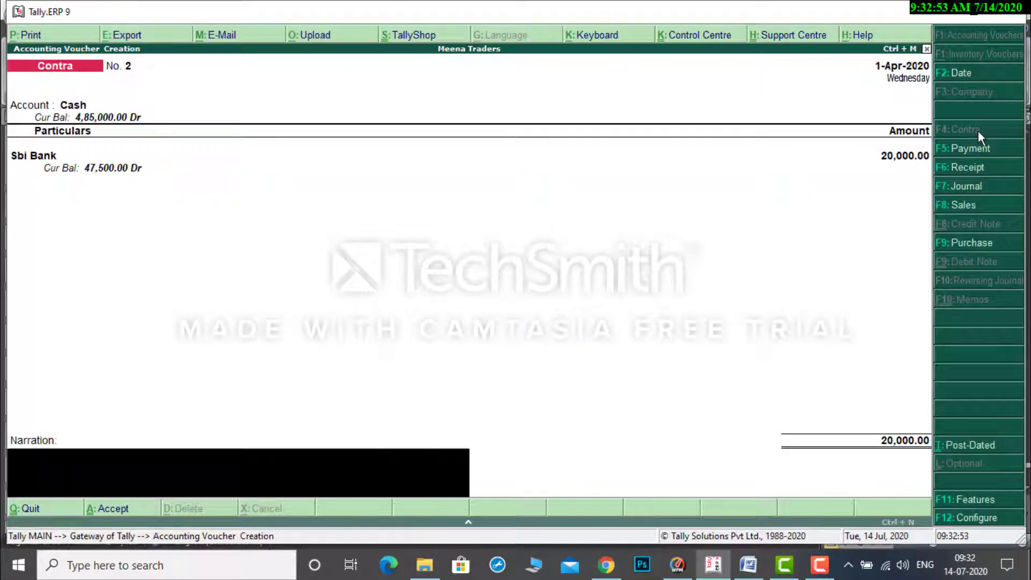
key(Return)
key(Return)
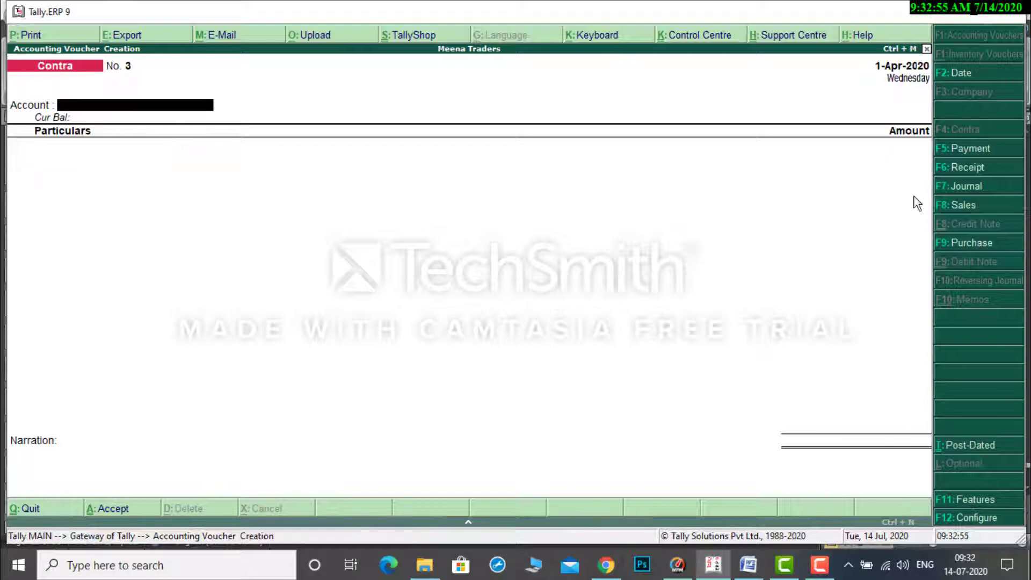
Check transaction 10, the wages, in the Word document and start a payment voucher in Tally.ERP 9 with Cash as account.
click(757, 564)
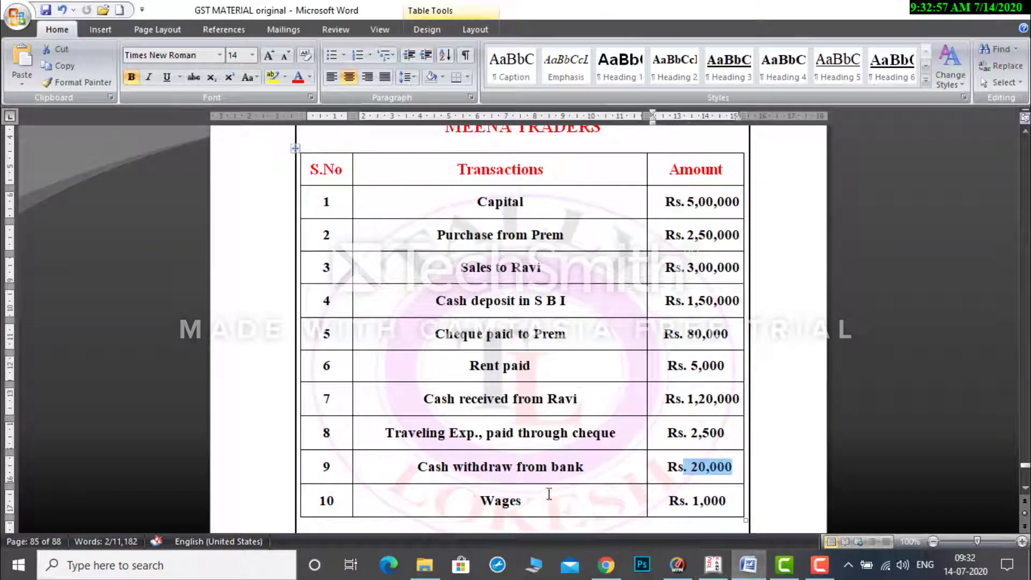
drag(478, 498, 536, 499)
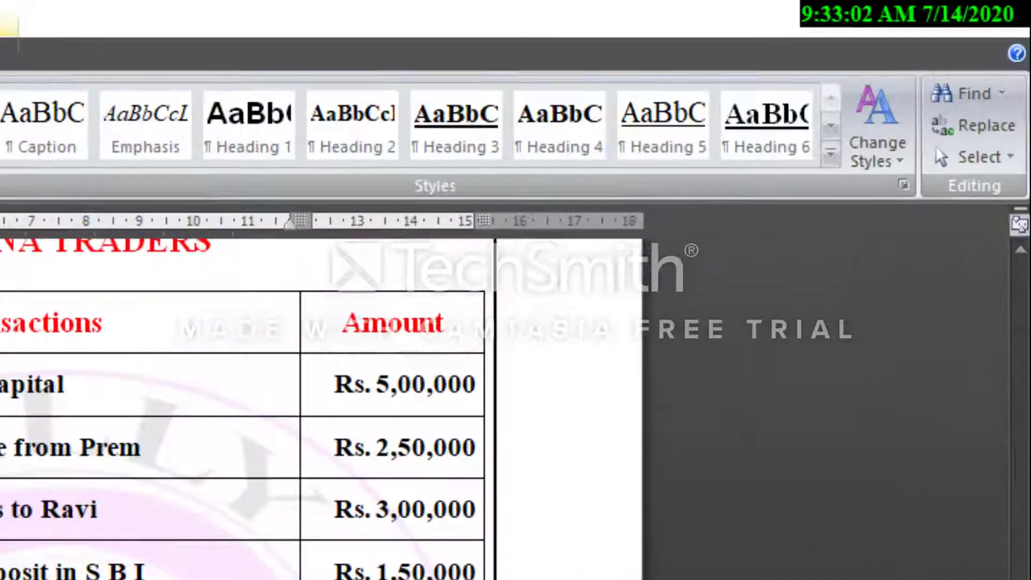
click(715, 564)
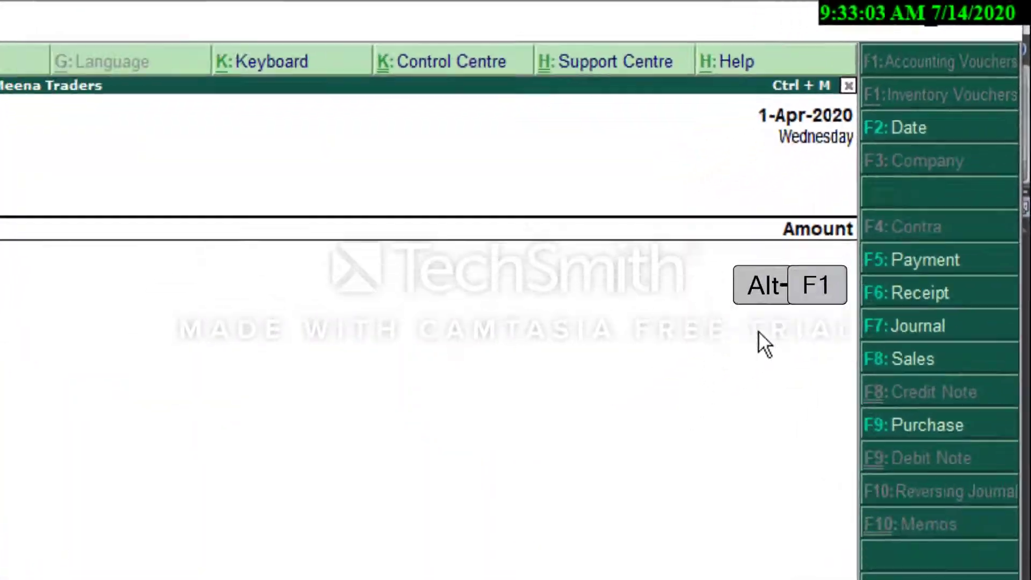
click(948, 253)
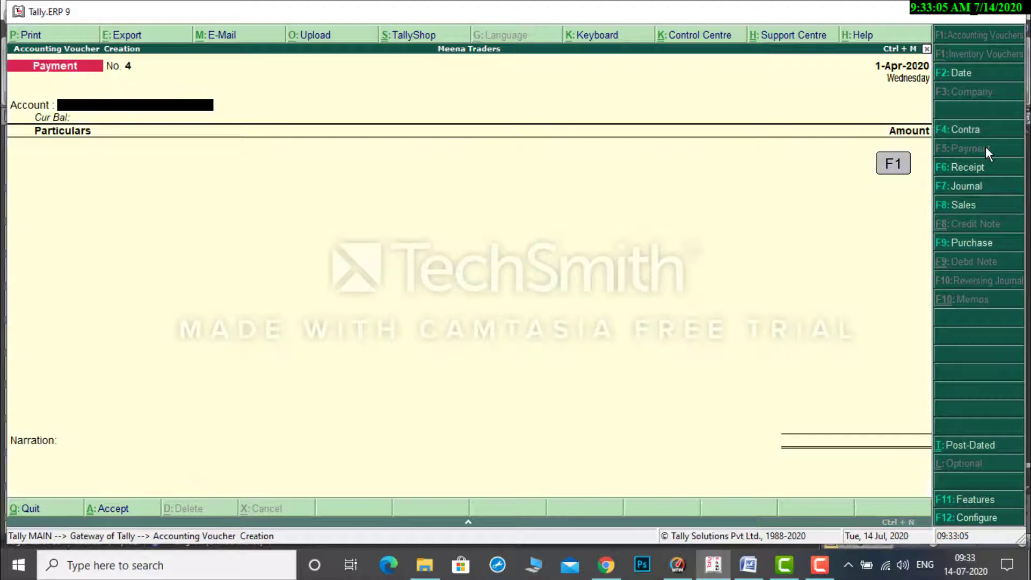
text(C)
key(Return)
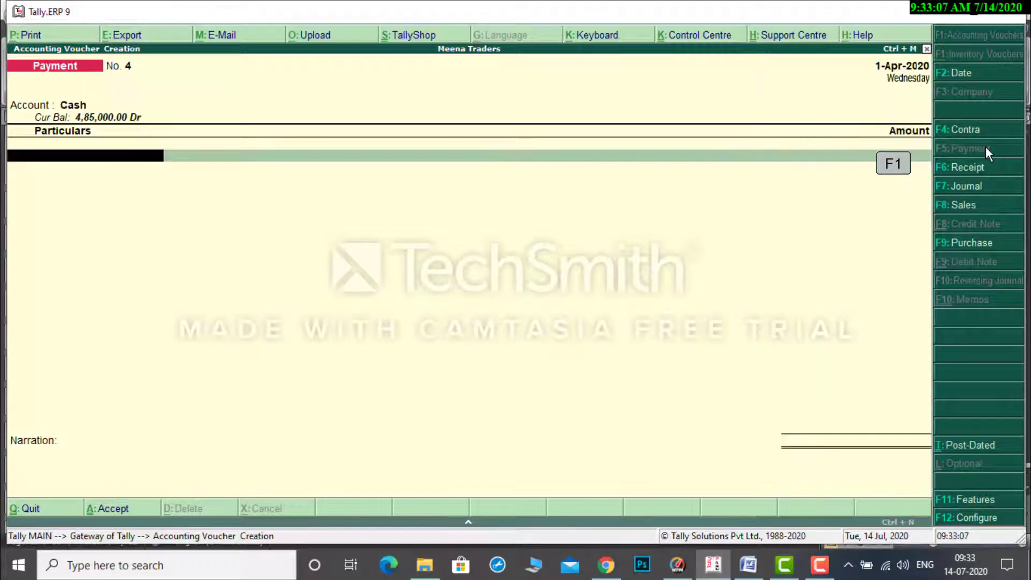
Enter Wages as the payment voucher's particulars with an amount of 1,000, leave the narration blank and accept the voucher.
text(W)
key(Return)
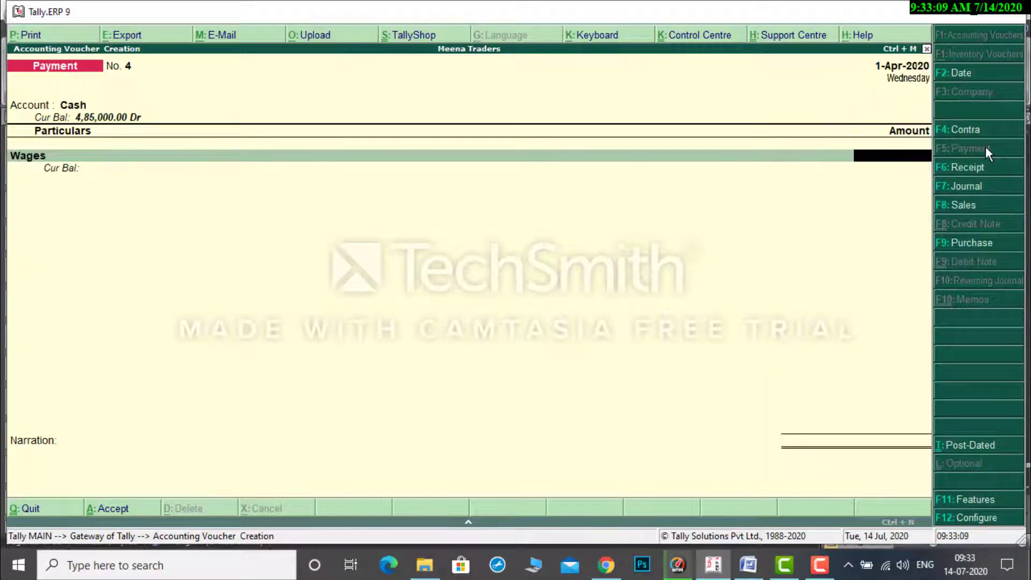
text(1000)
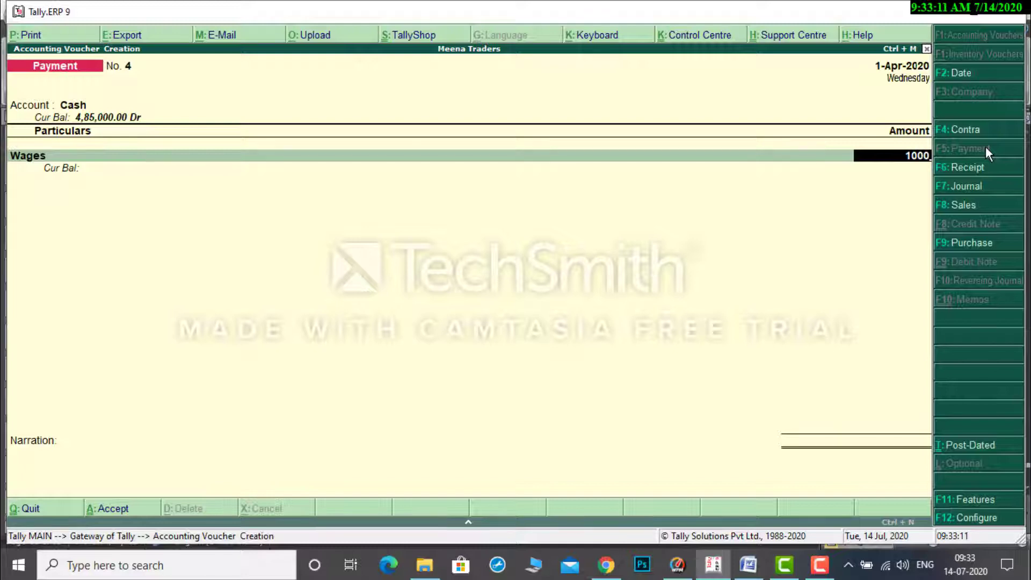
key(Return)
key(Return)
key(Return)
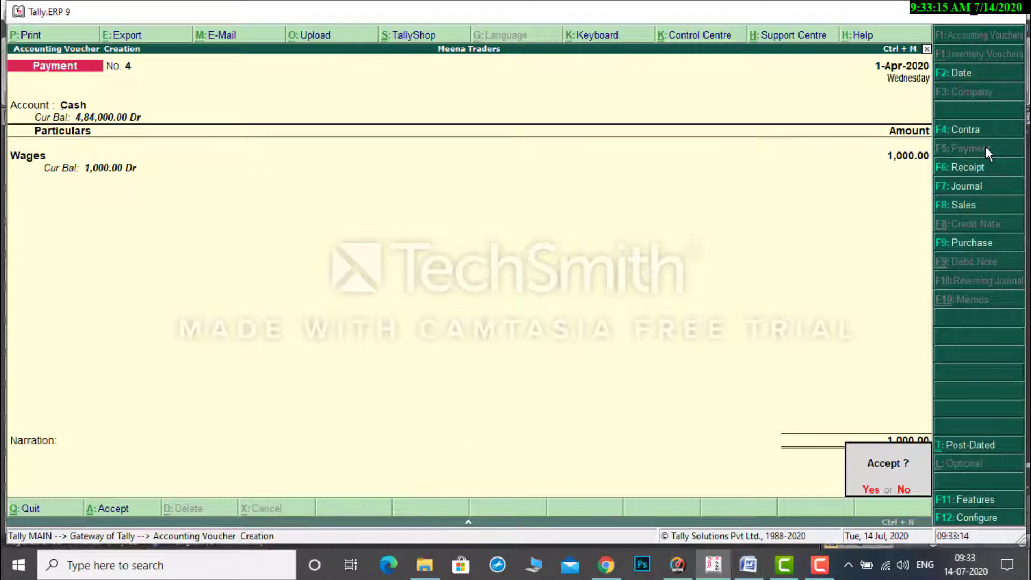
key(Return)
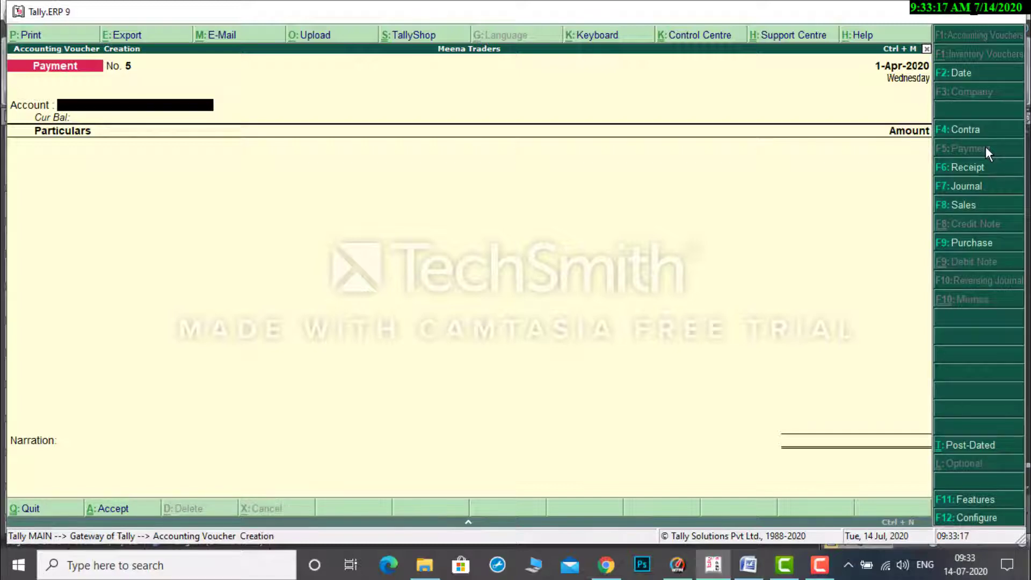
Leave voucher entry and view the Profit & Loss A/c report of Meena Traders in detailed form.
key(Escape)
key(Return)
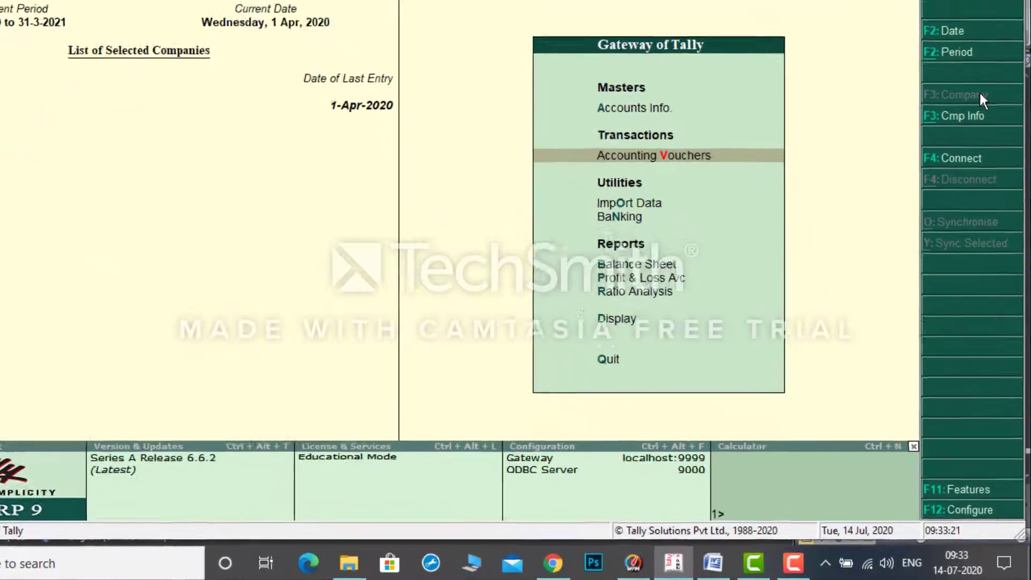
key(Down)
key(Down)
key(Down)
key(Down)
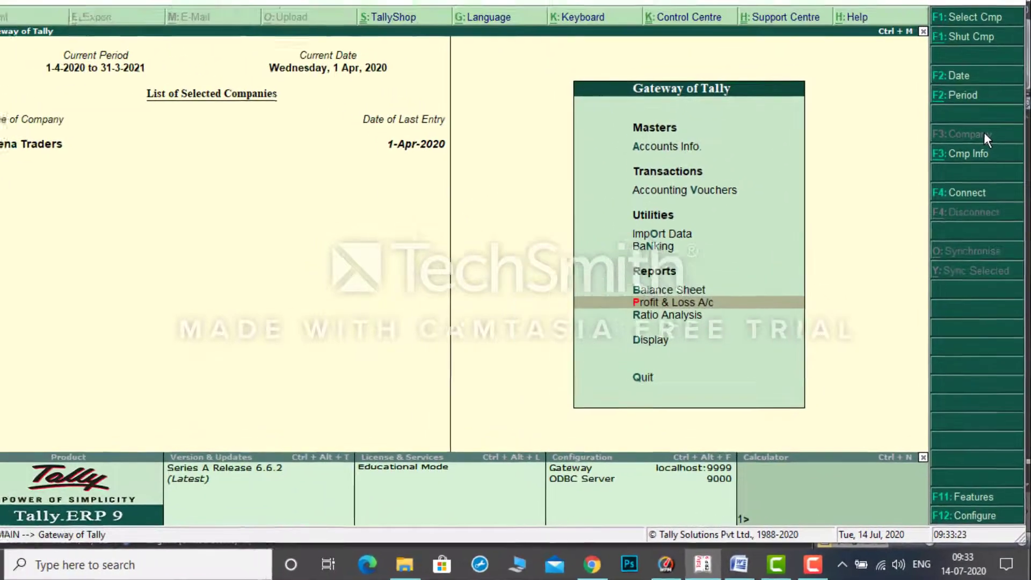
key(Return)
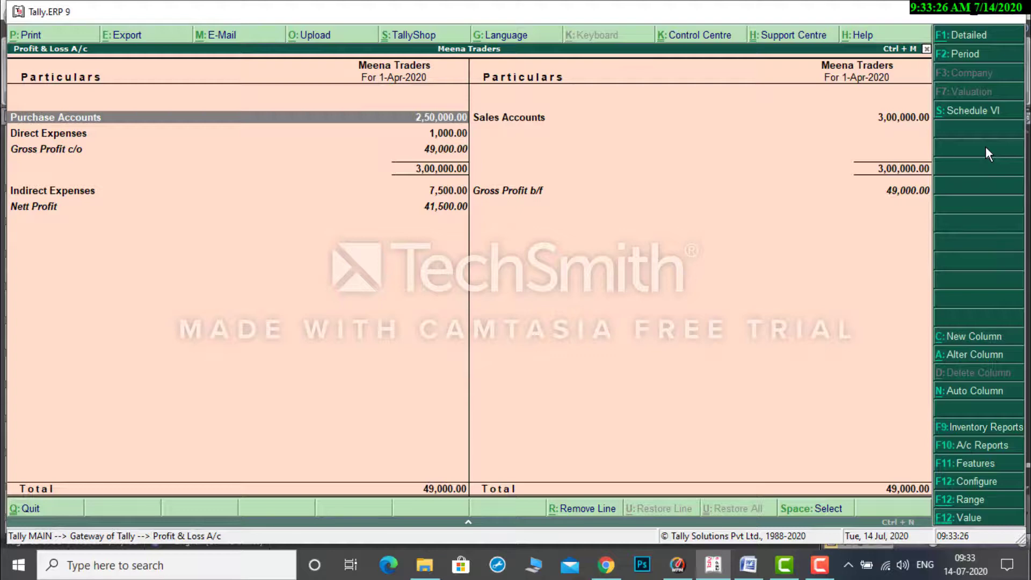
key(alt+F1)
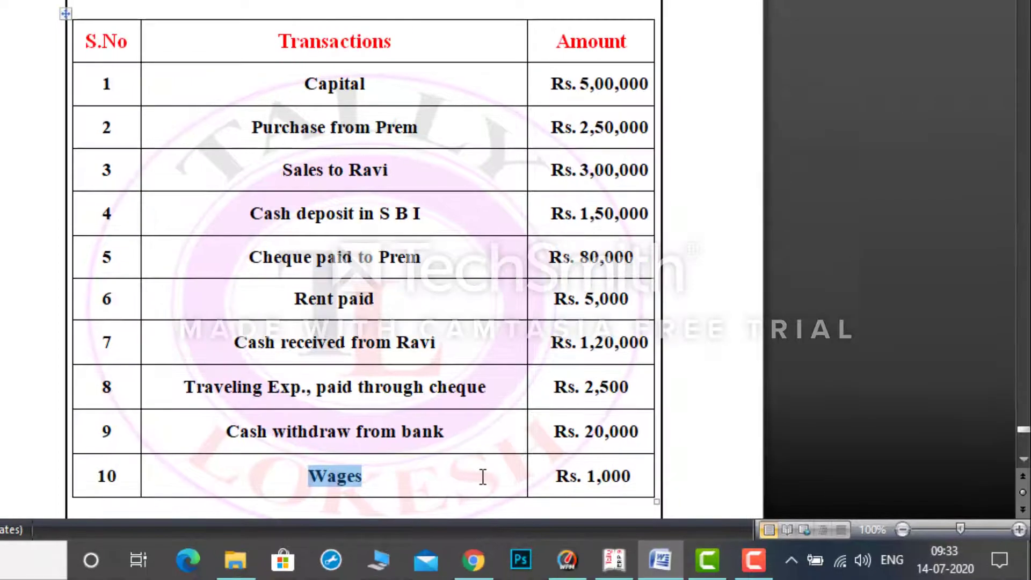
Compare the net profit stated below the Word document's transactions table with the Profit & Loss A/c in Tally.ERP 9, and close the report.
click(482, 477)
key(Down)
key(Down)
key(Down)
key(Down)
key(Down)
key(Down)
key(Down)
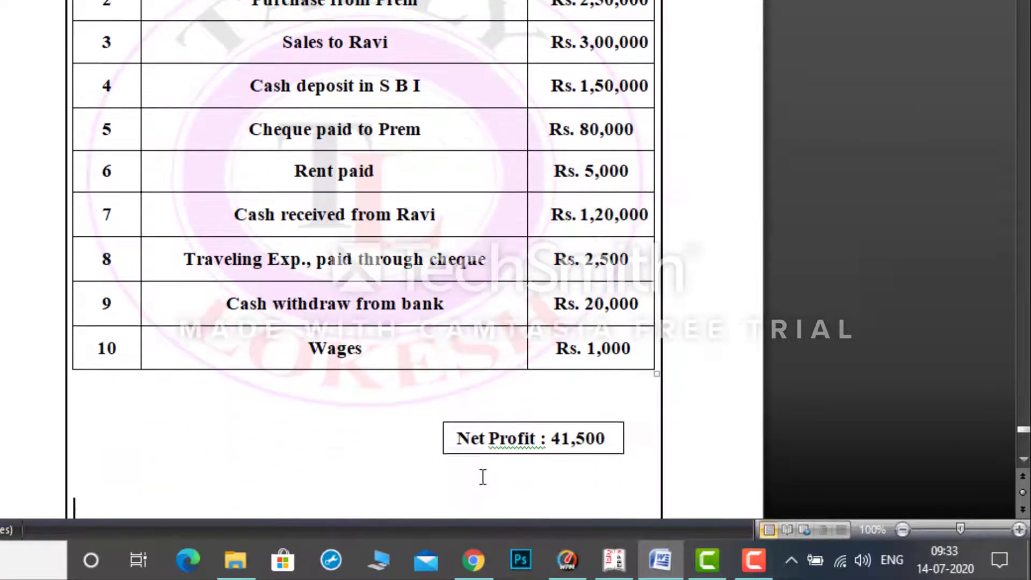
key(Down)
drag(454, 419, 596, 416)
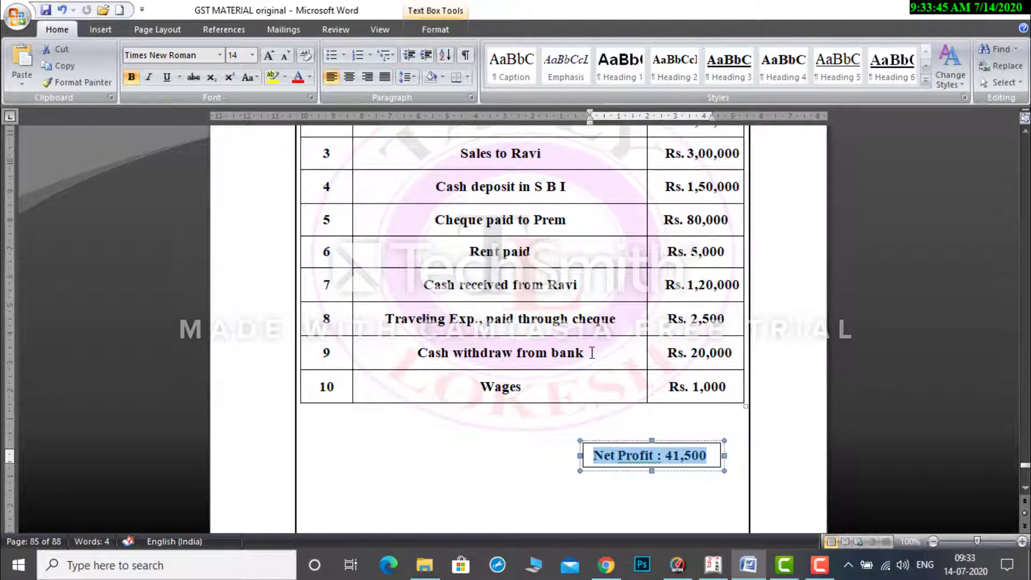
click(591, 352)
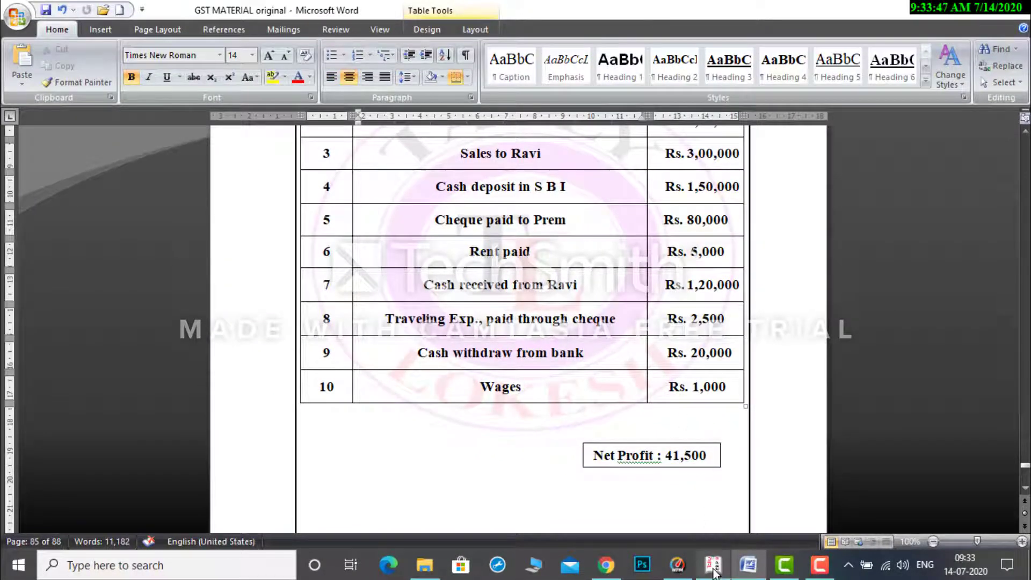
click(713, 564)
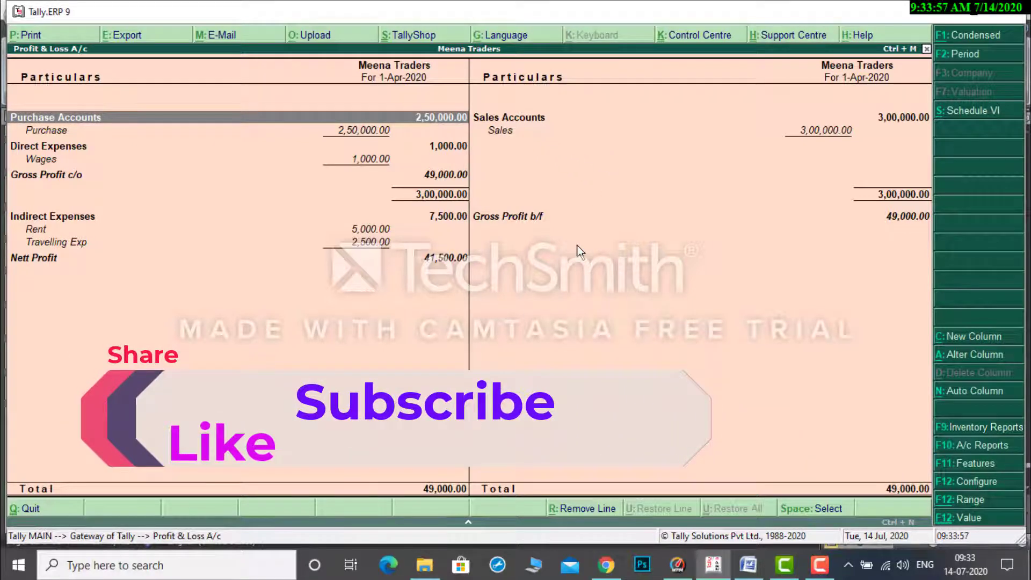
key(Escape)
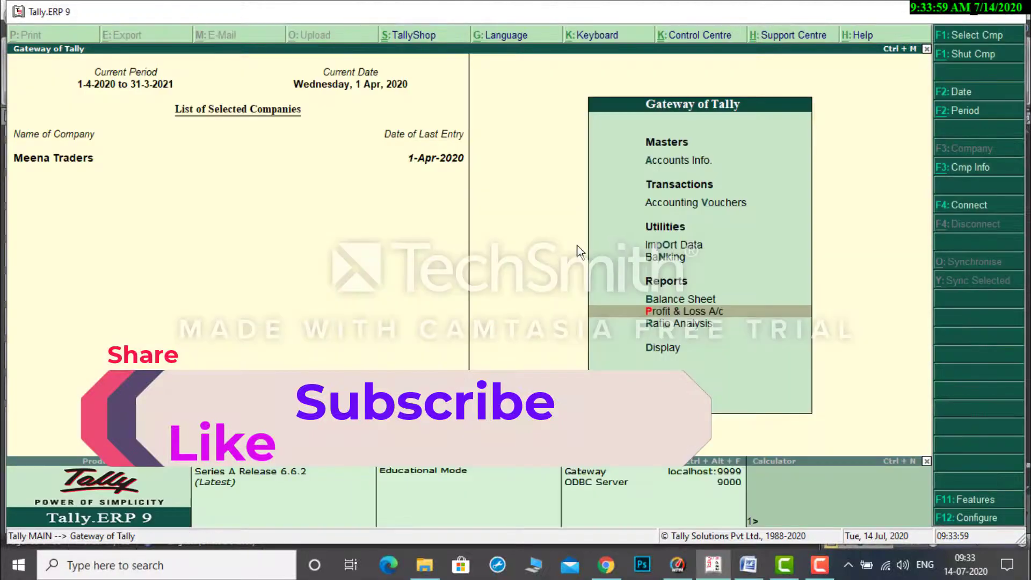